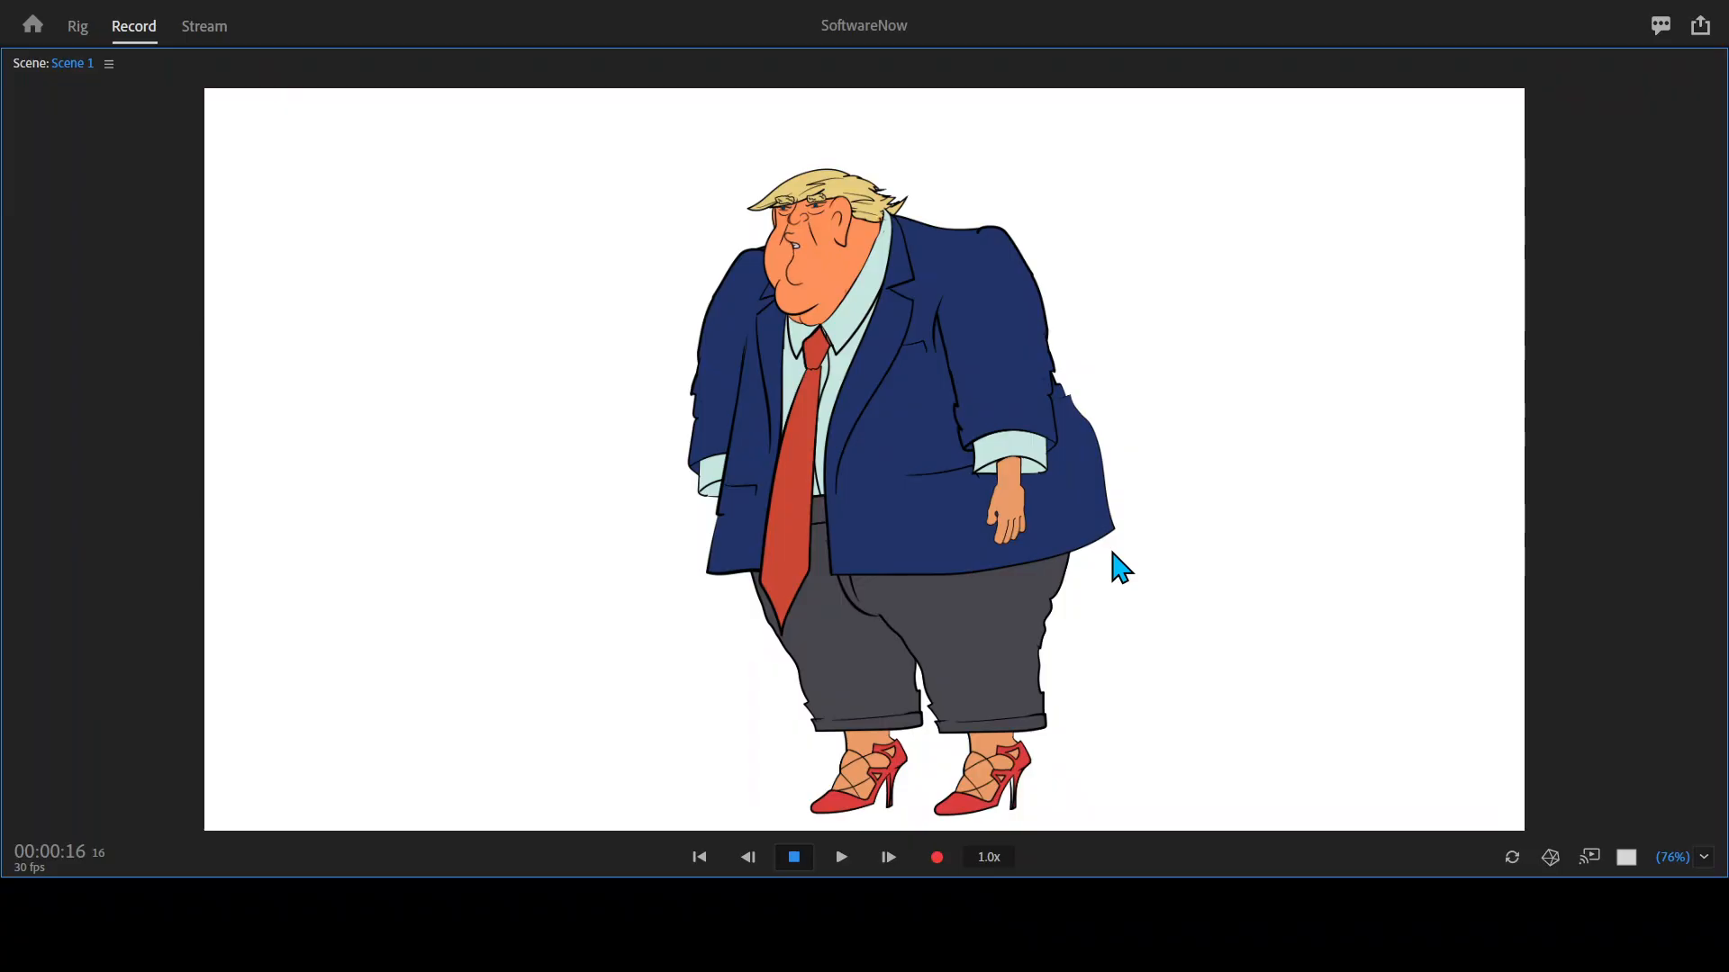
Return to the full workspace, select the Trump puppet track, and display its performance controls from the first swap triggers.
{"action": "key", "text": "grave"}
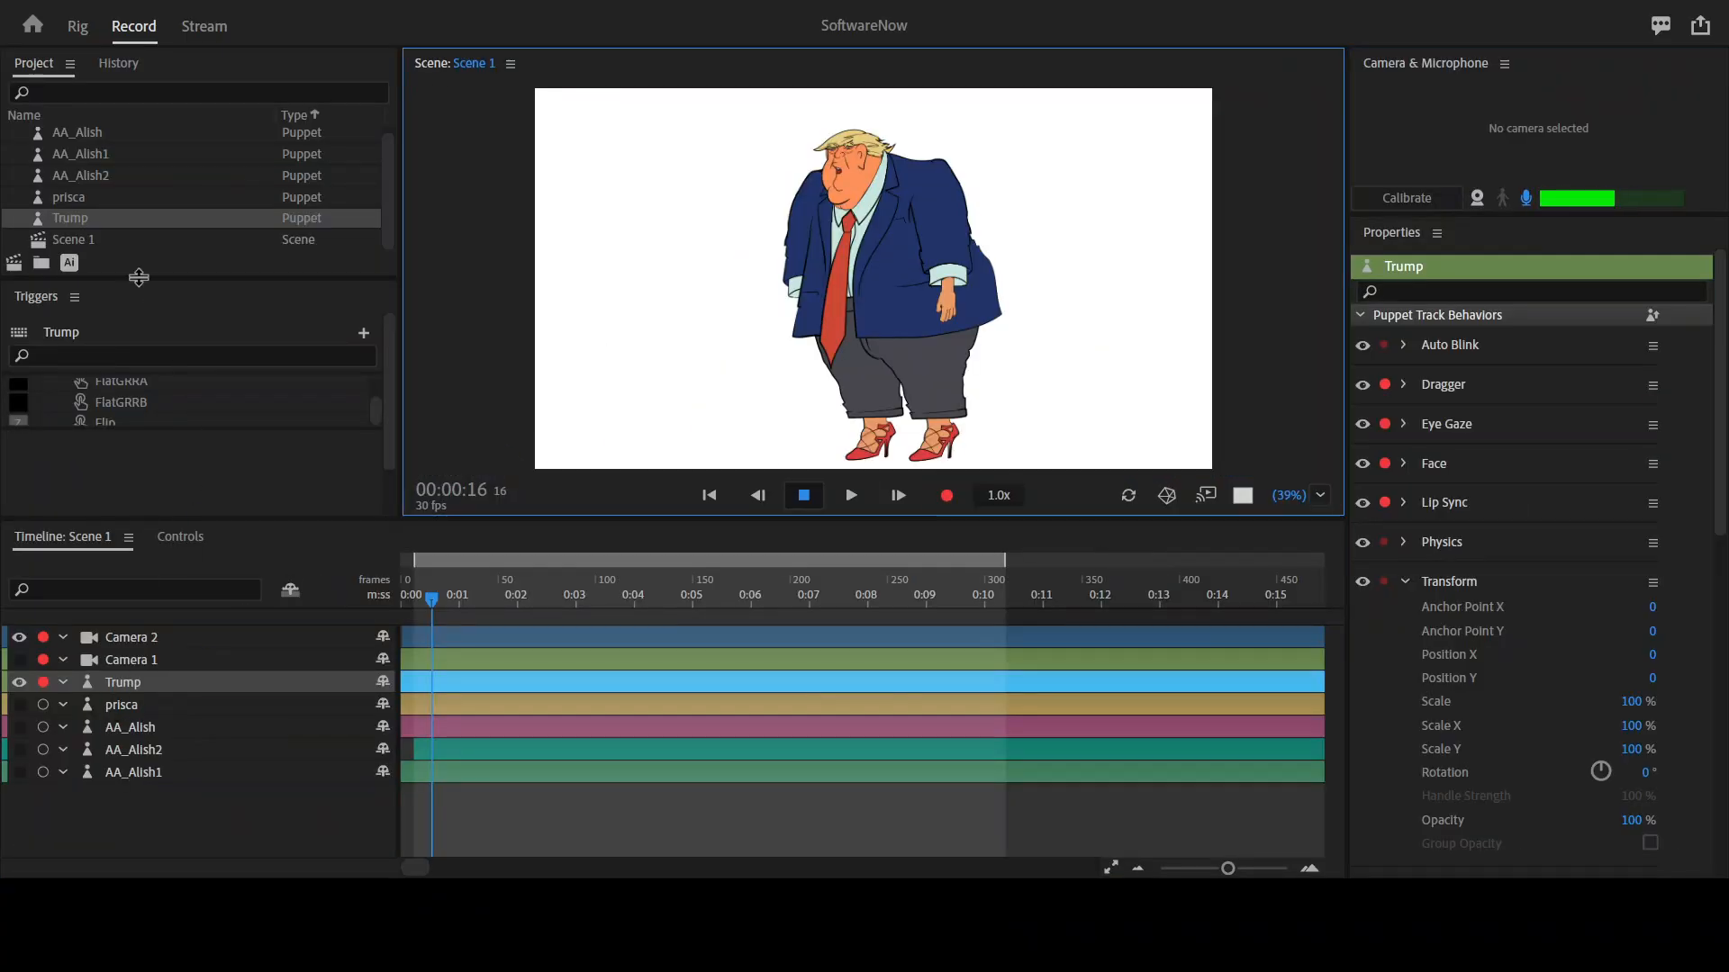
{"action": "left_click", "coordinate": [110, 216]}
{"action": "left_click", "coordinate": [131, 684]}
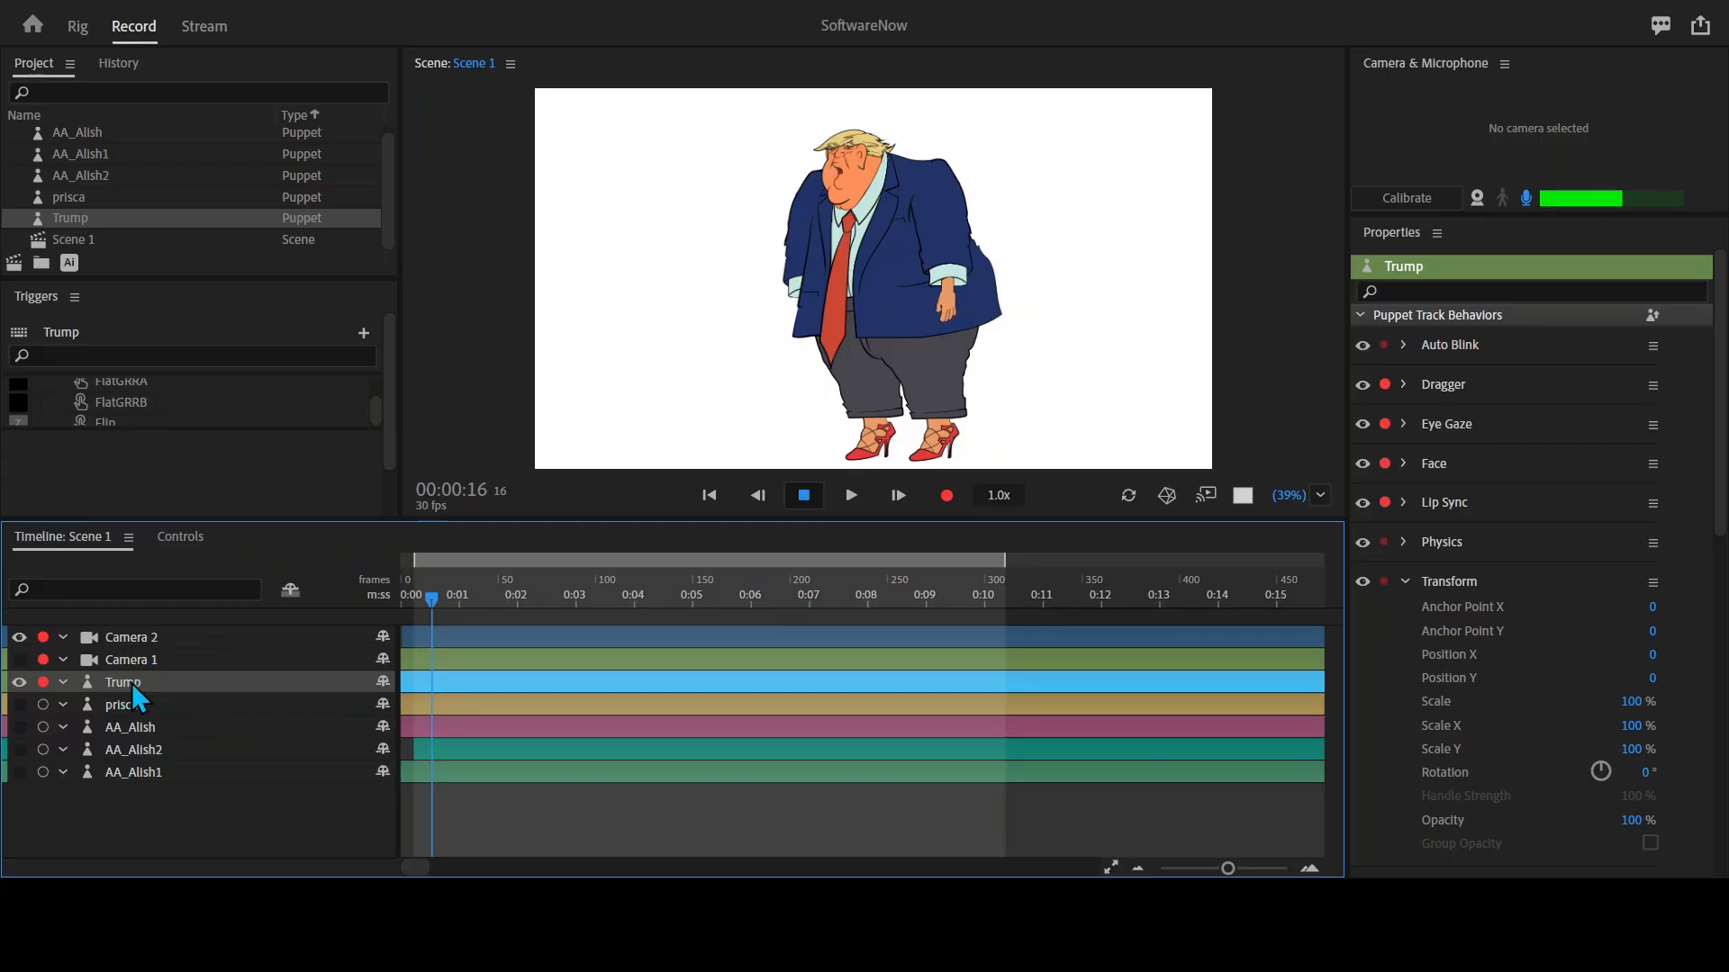
{"action": "left_click", "coordinate": [184, 537]}
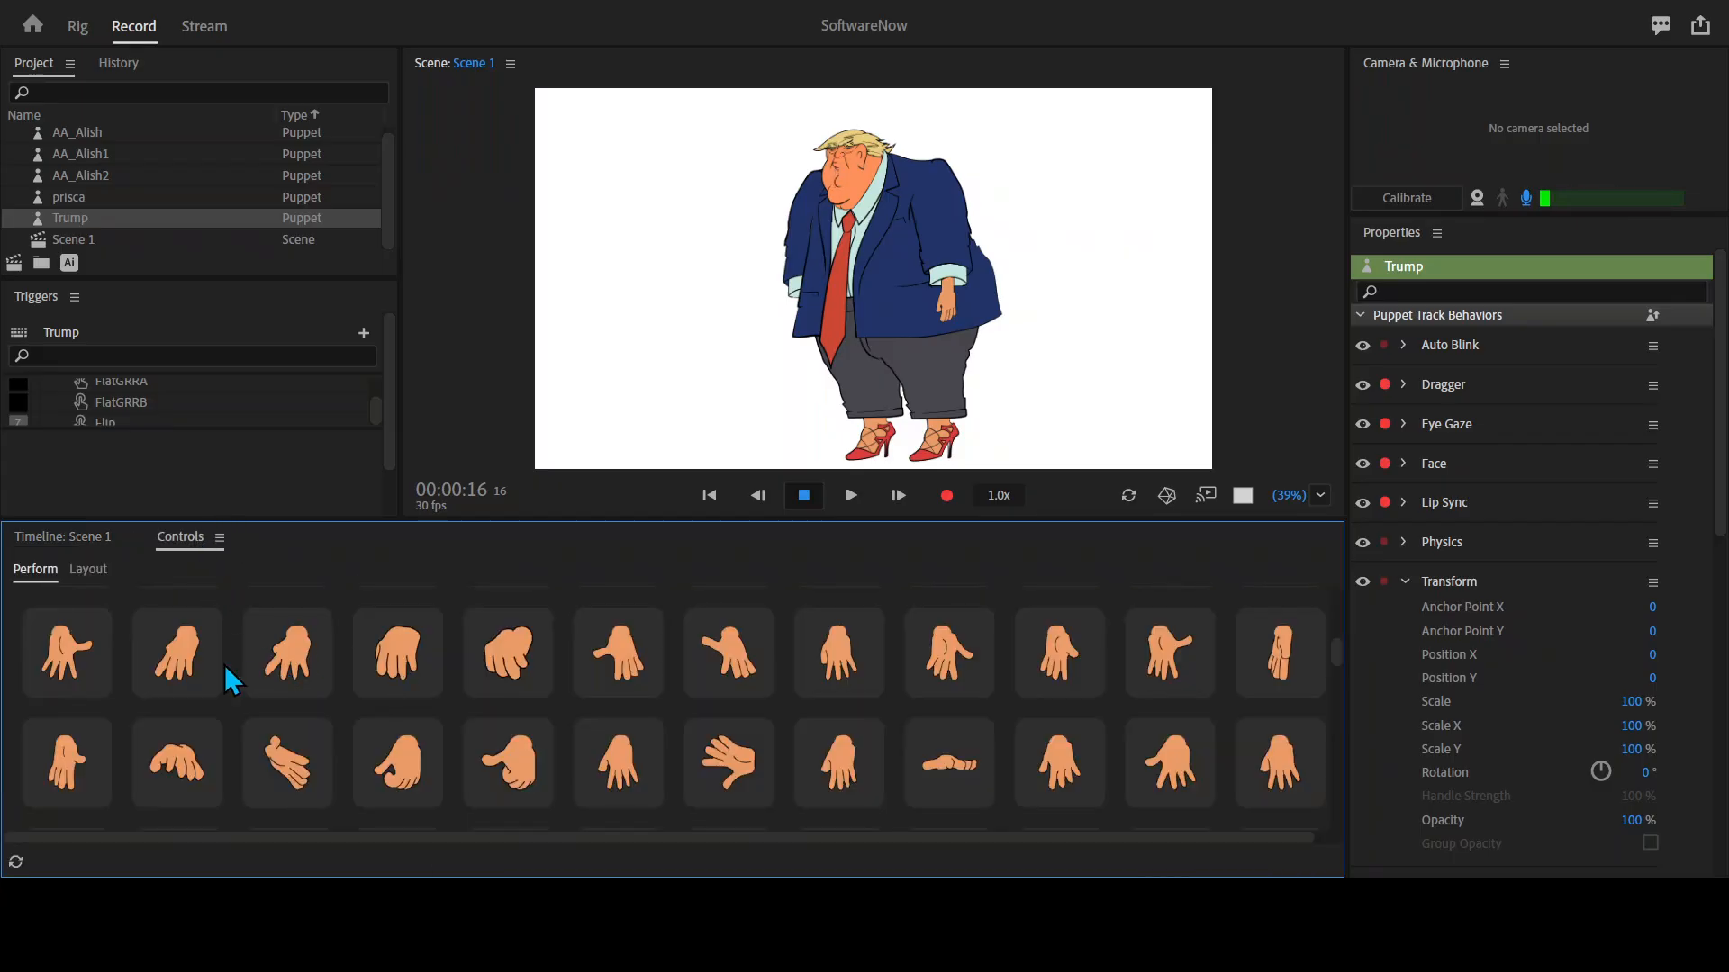
{"action": "scroll", "coordinate": [374, 691], "scroll_direction": "up", "scroll_amount": 5}
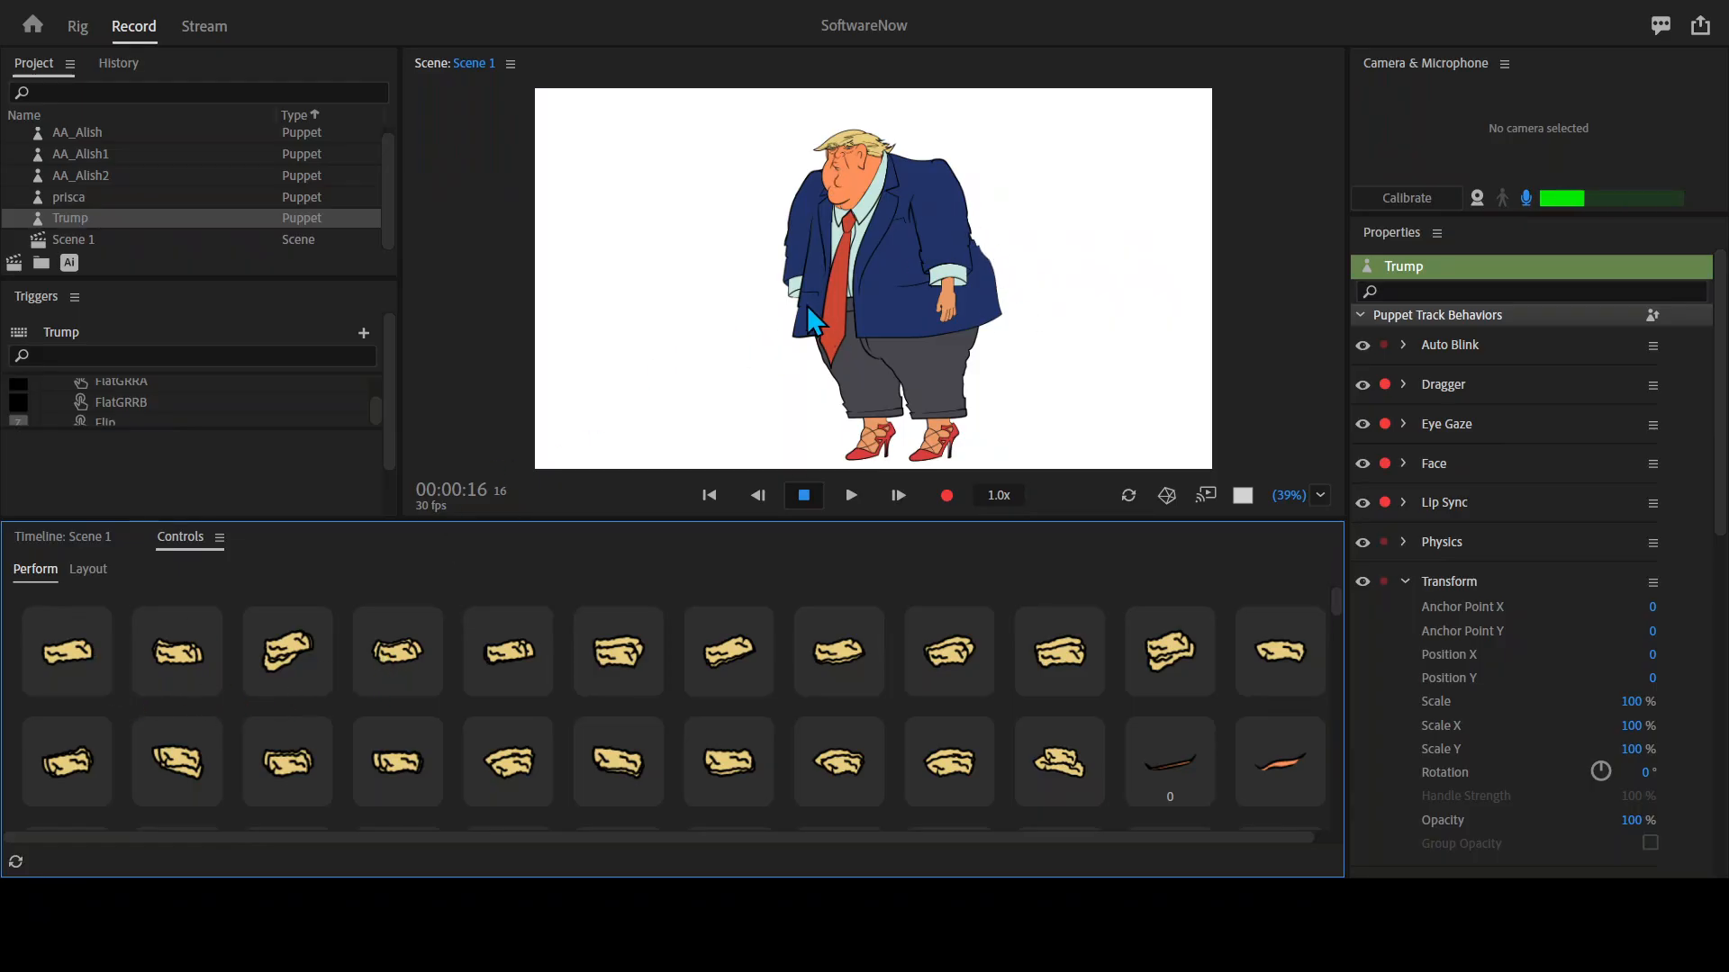
Compare the Trump puppet in the maximized scene view with its eye and hand trigger controls.
{"action": "key", "text": "grave"}
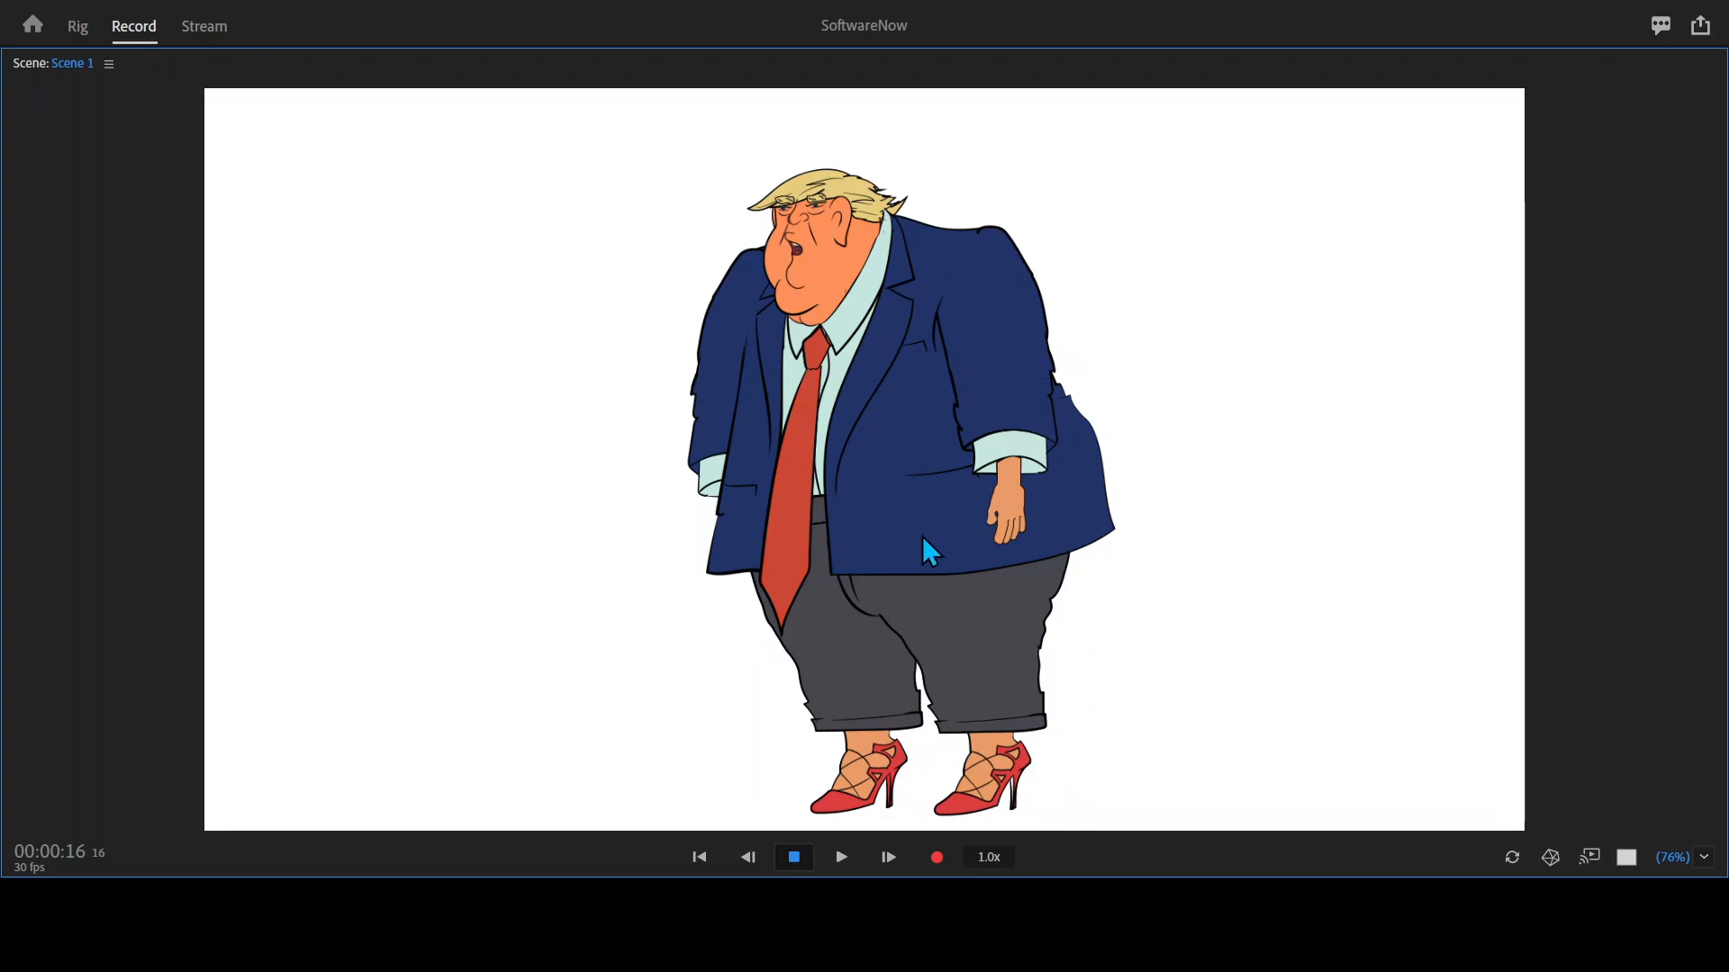
{"action": "key", "text": "grave"}
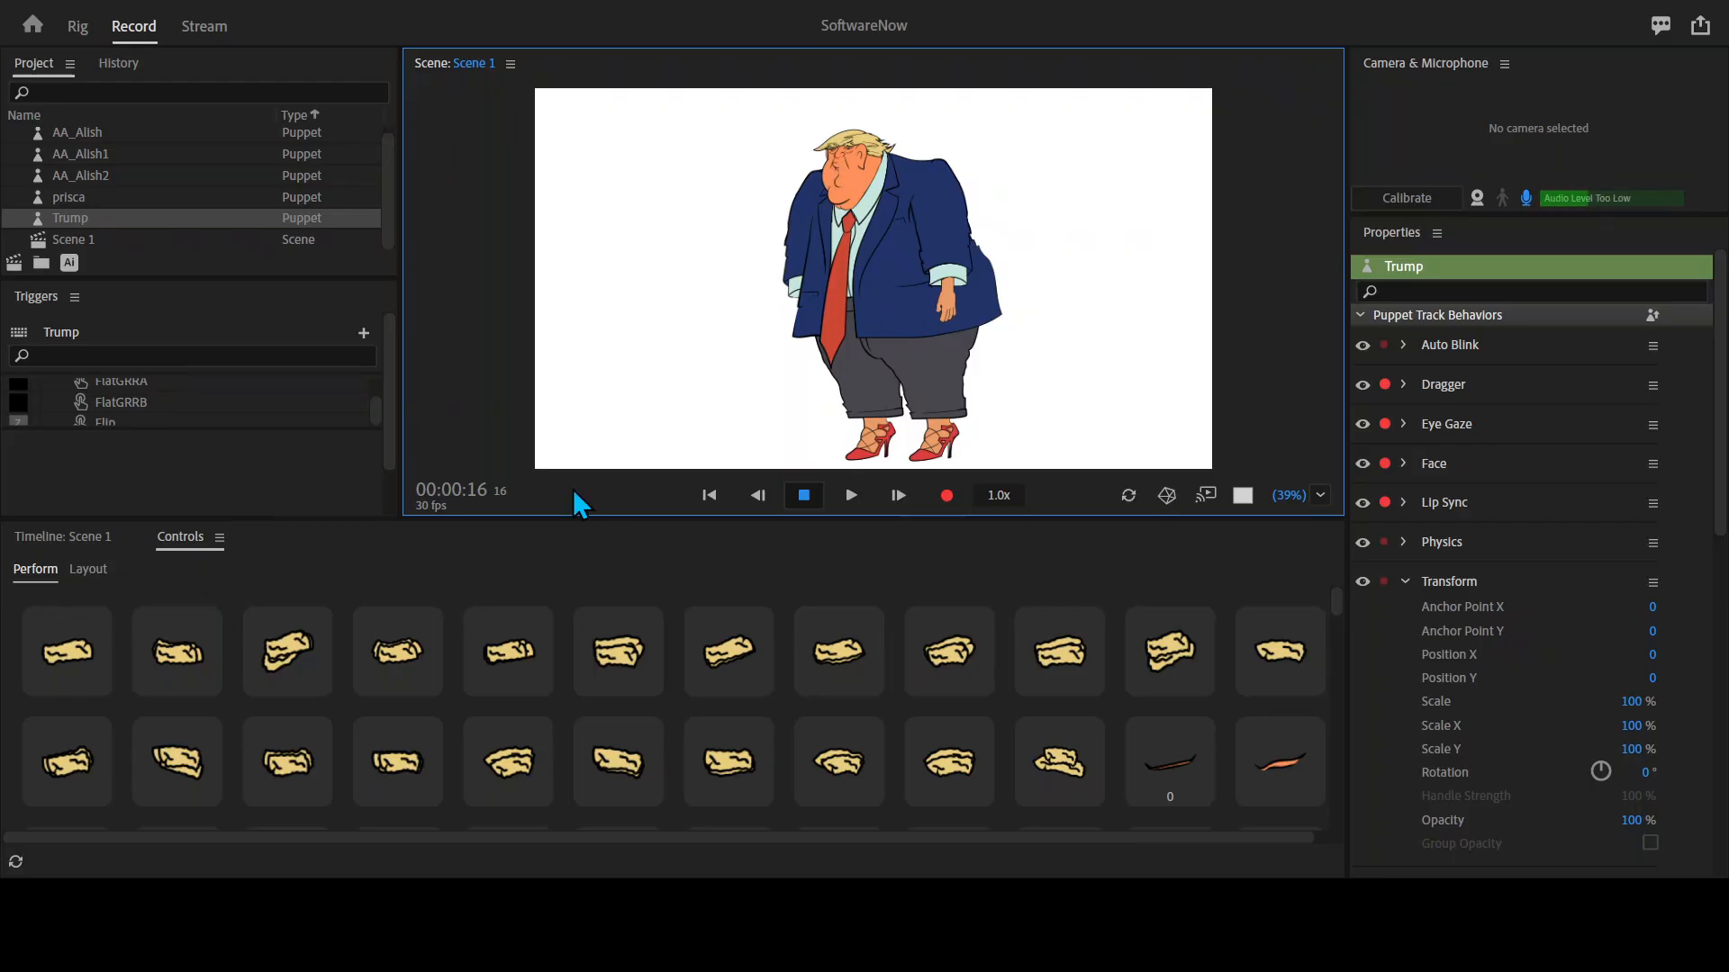
{"action": "key", "text": "grave"}
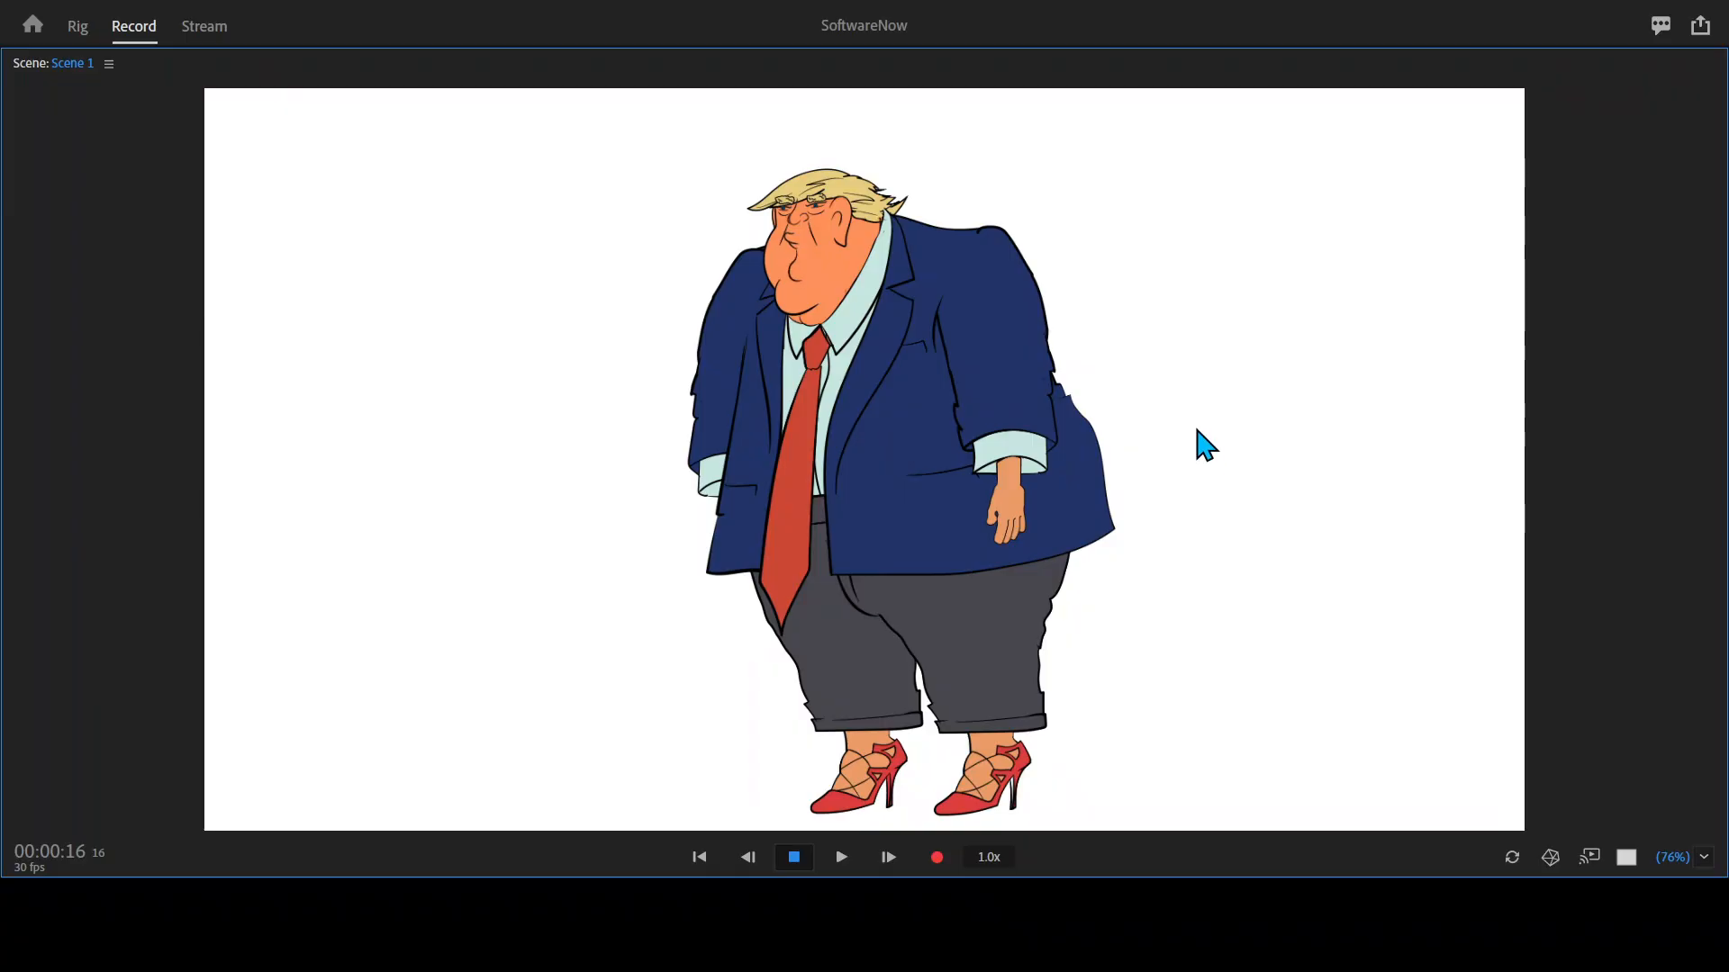
{"action": "key", "text": "grave"}
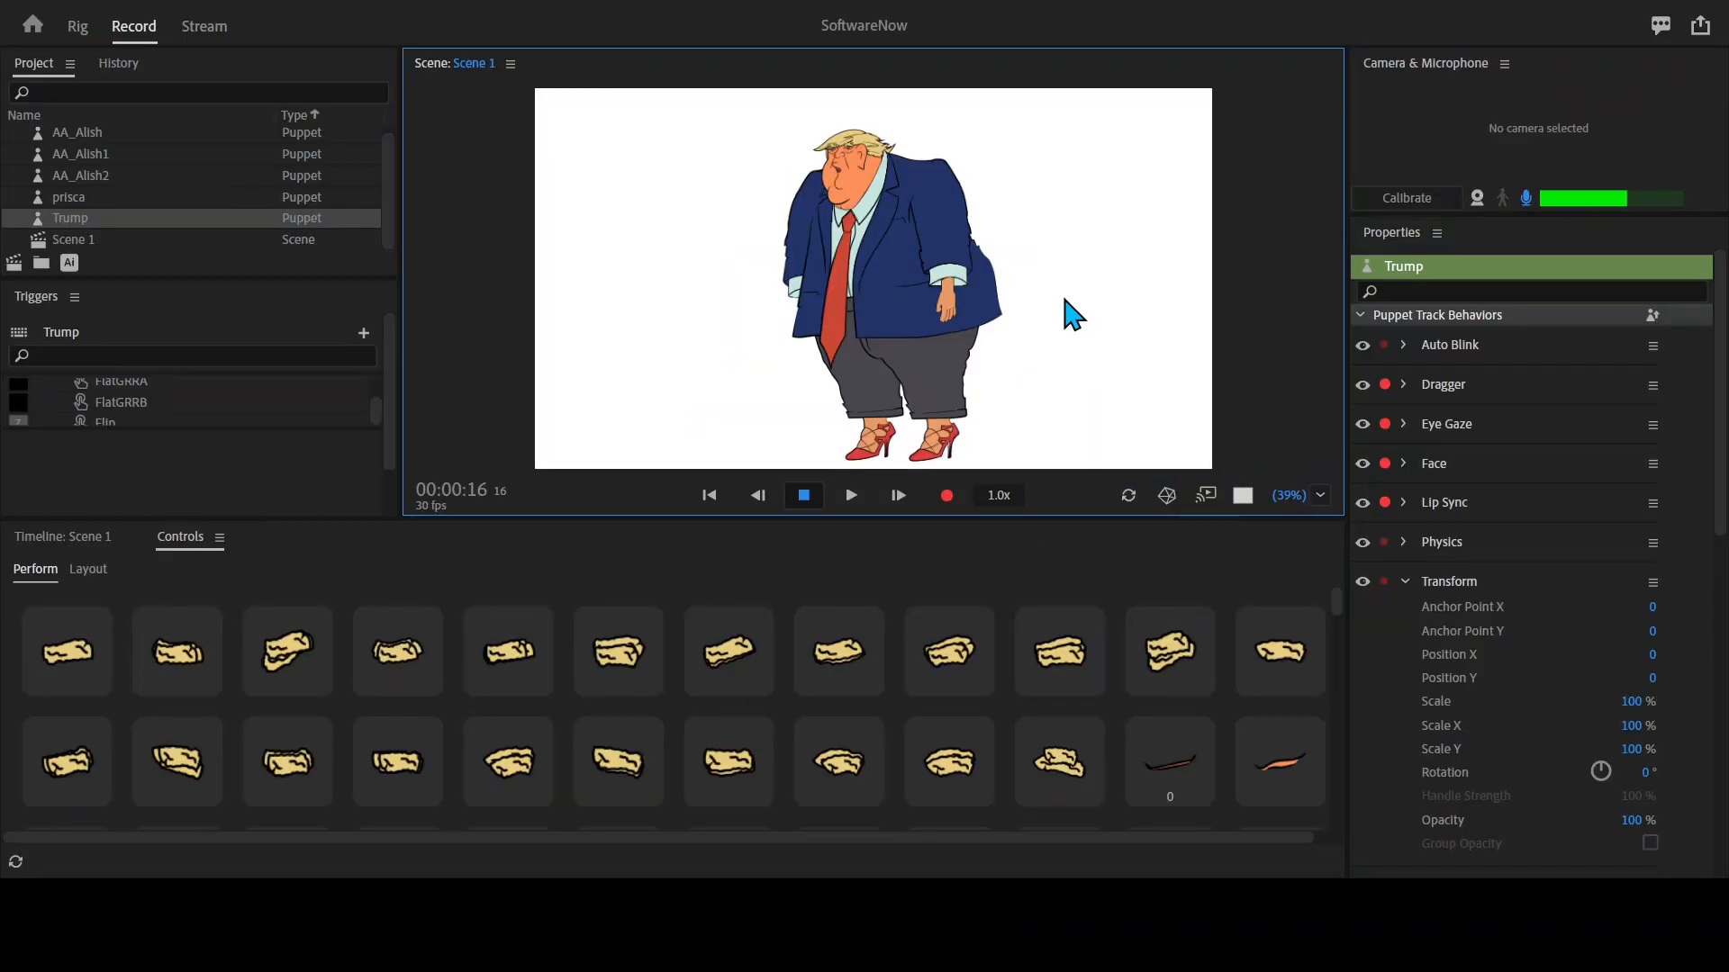
{"action": "key", "text": "grave"}
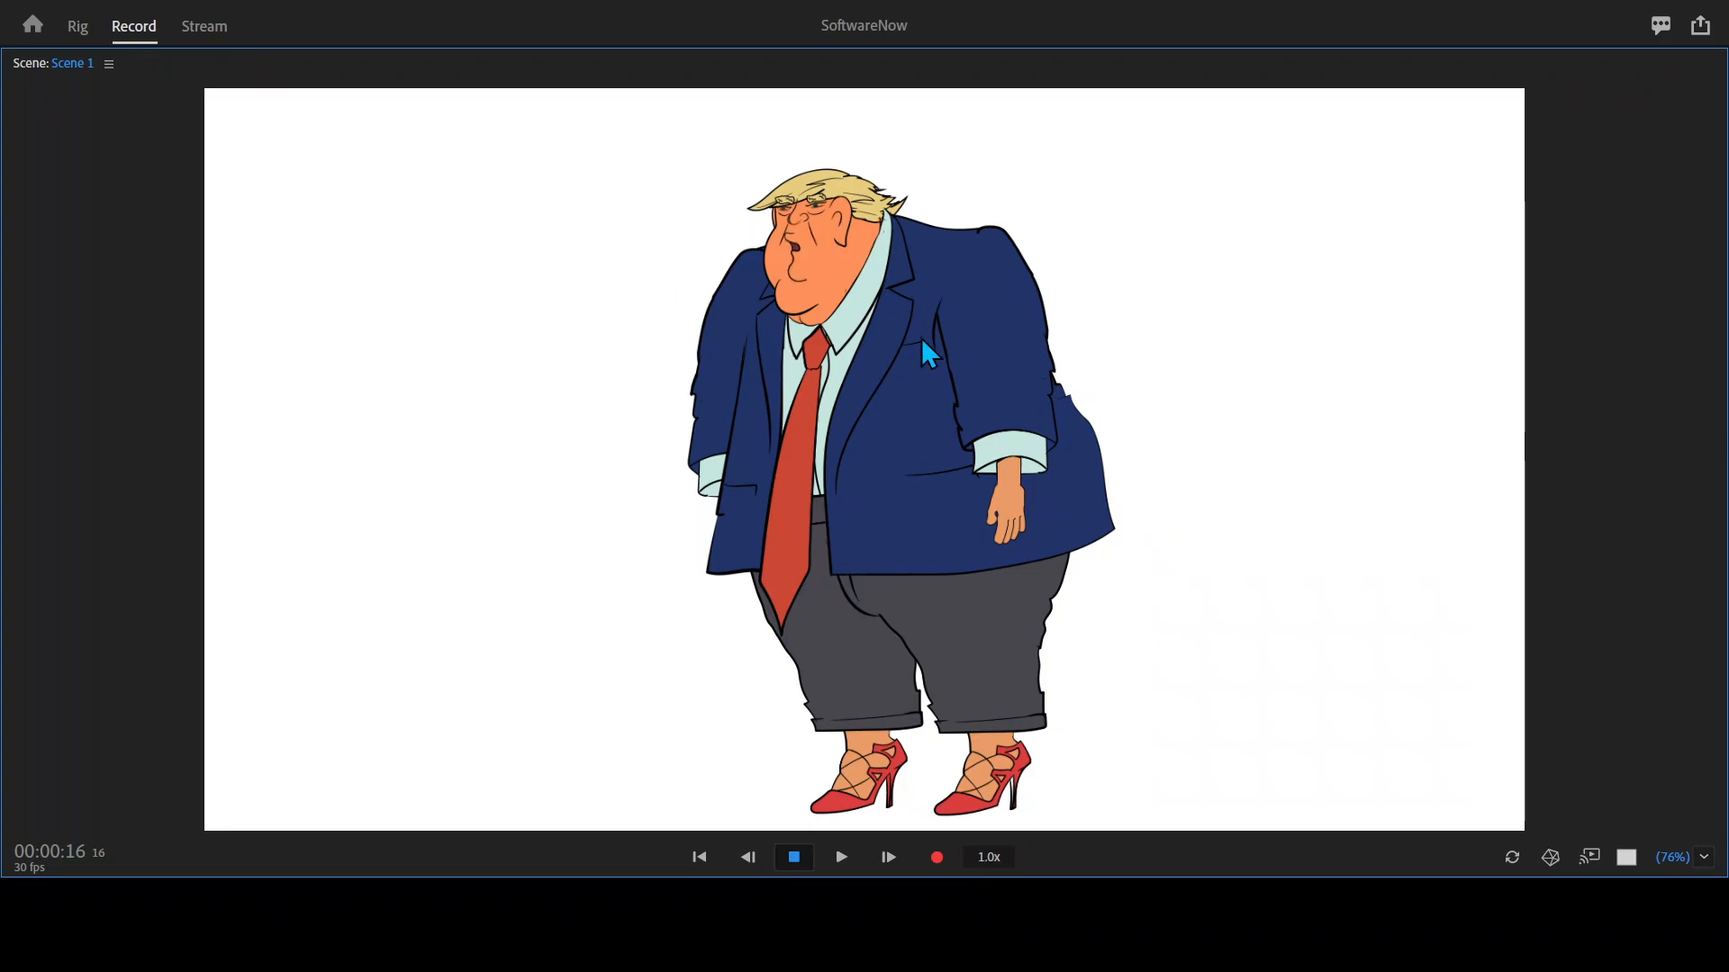
{"action": "key", "text": "grave"}
{"action": "scroll", "coordinate": [758, 709], "scroll_direction": "down", "scroll_amount": 5}
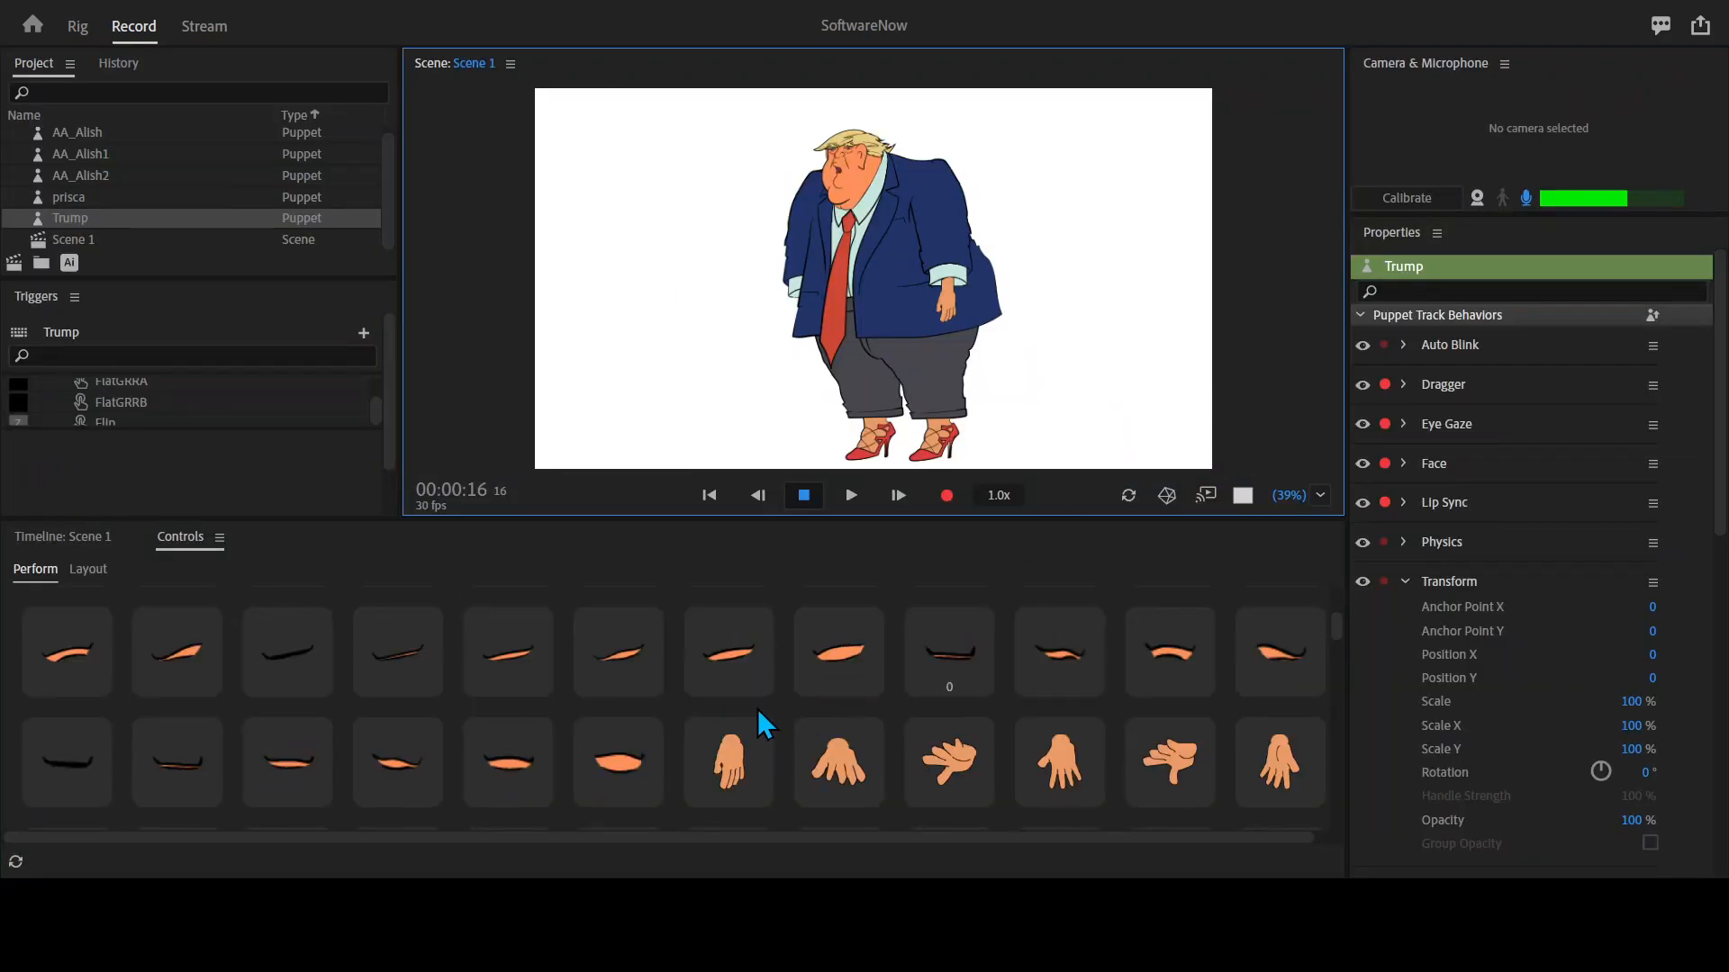
{"action": "key", "text": "grave"}
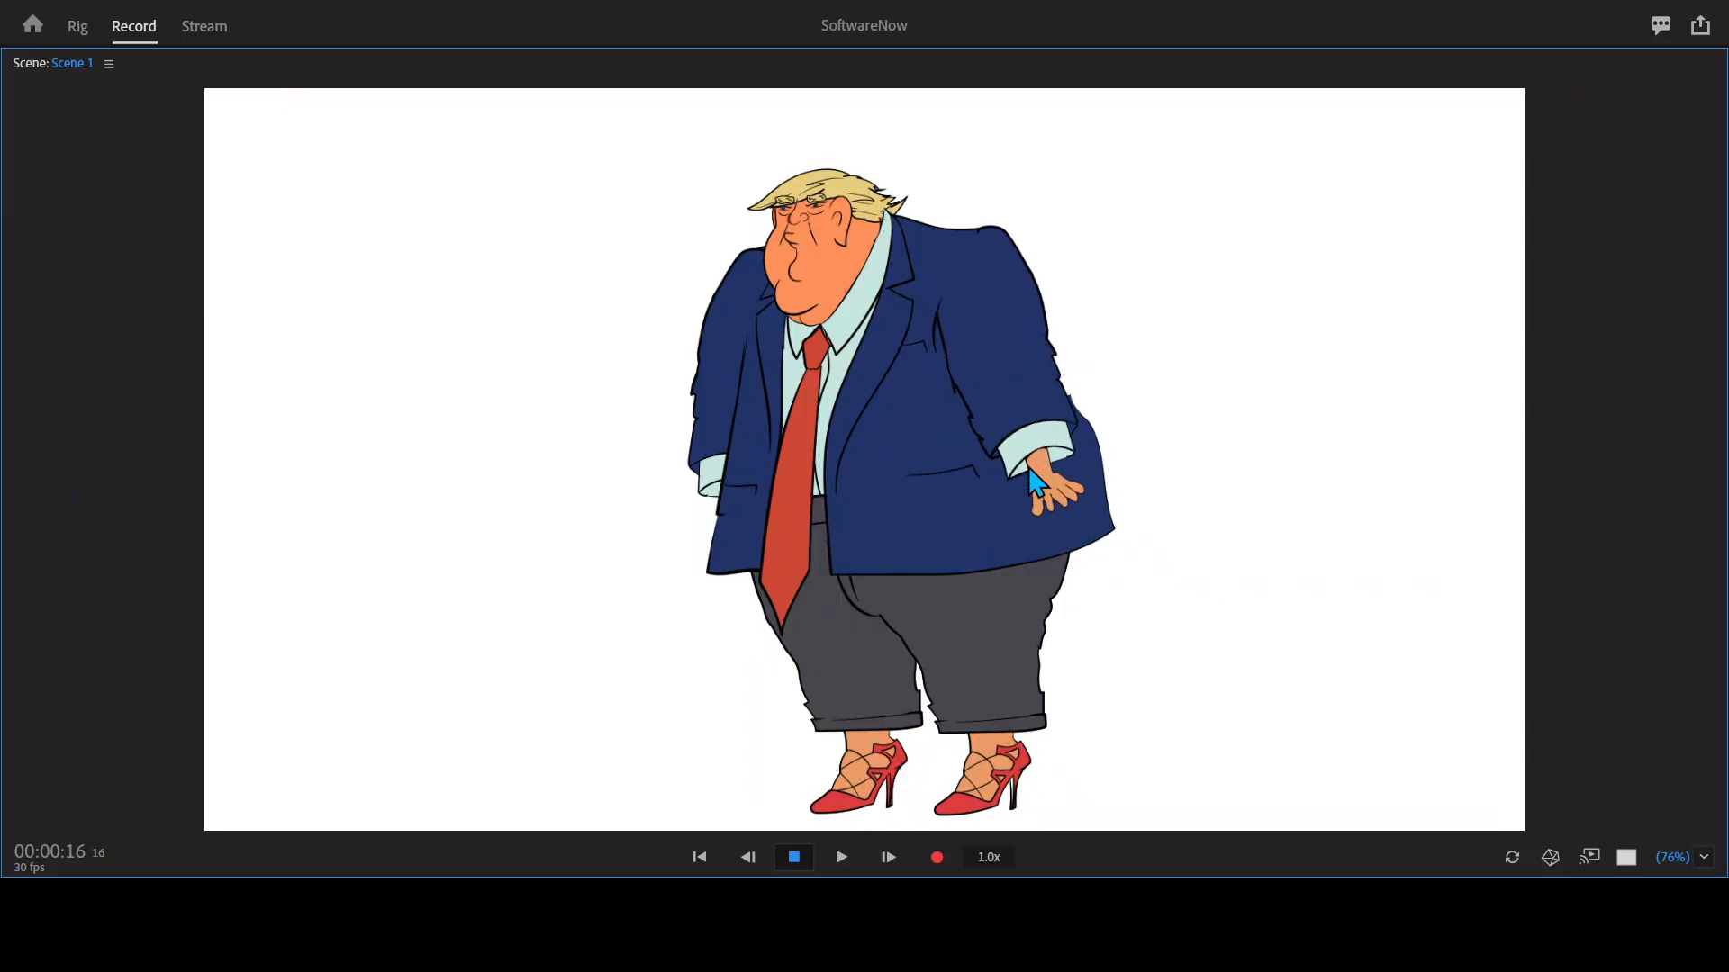
{"action": "key", "text": "grave"}
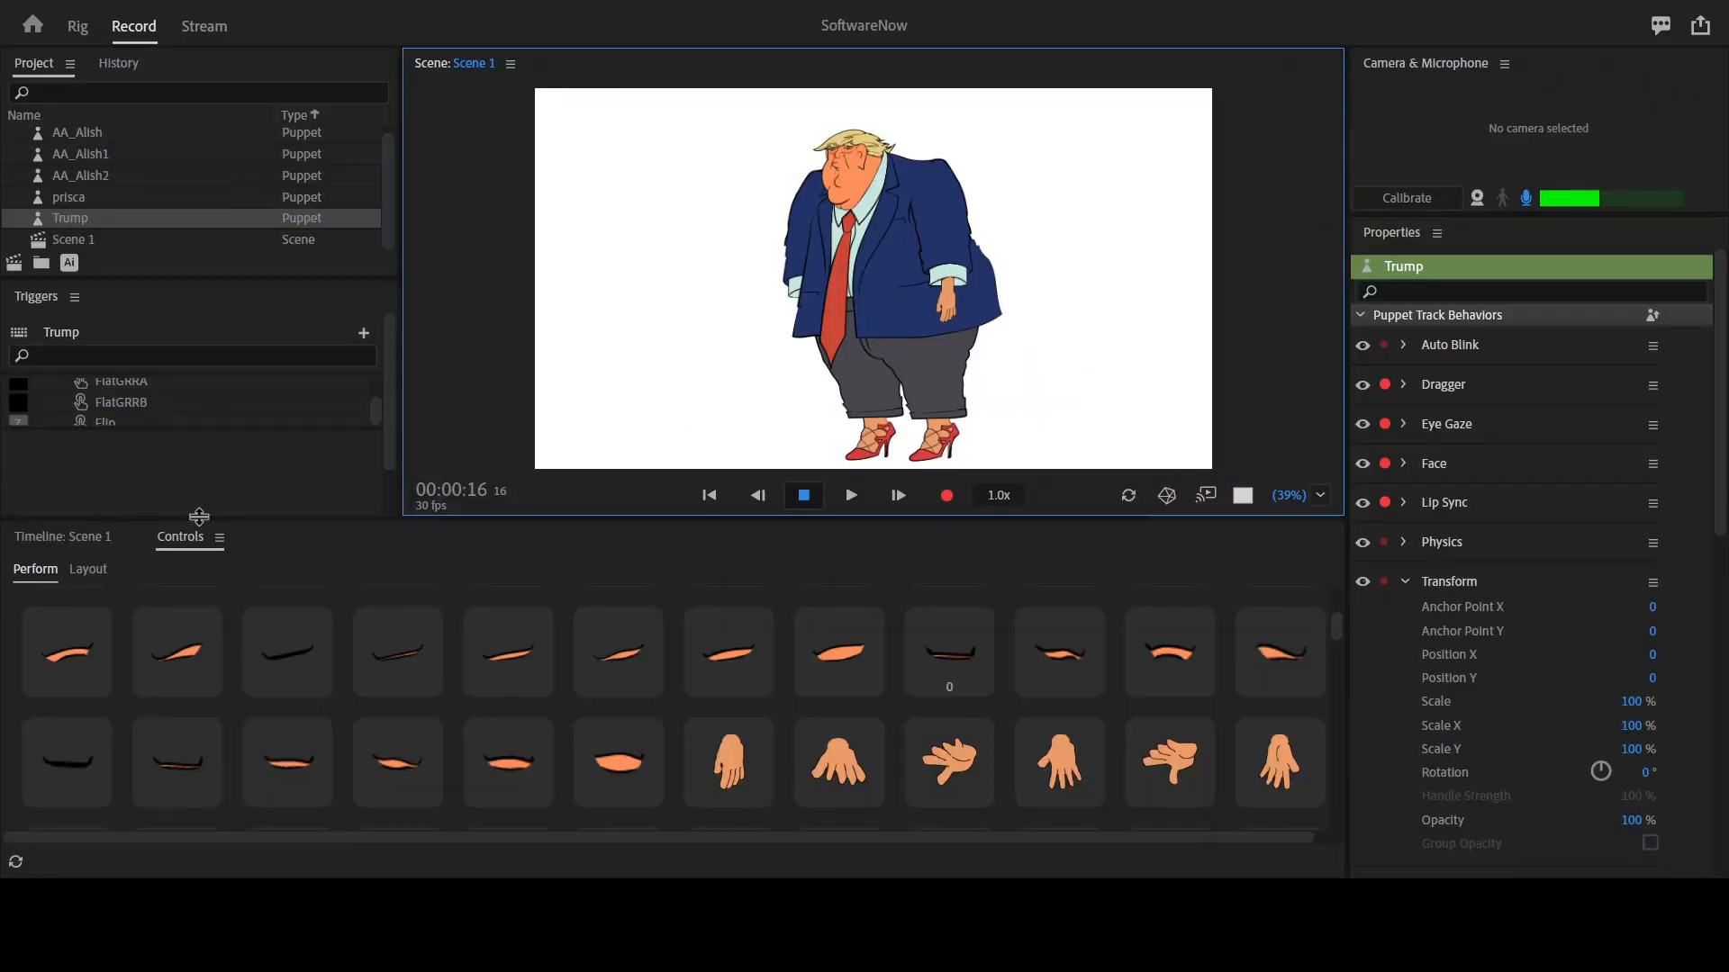
Perform the Trump puppet's triggered arm gestures in the maximized scene, including raised open hands and lowered arms.
{"action": "left_click", "coordinate": [69, 538]}
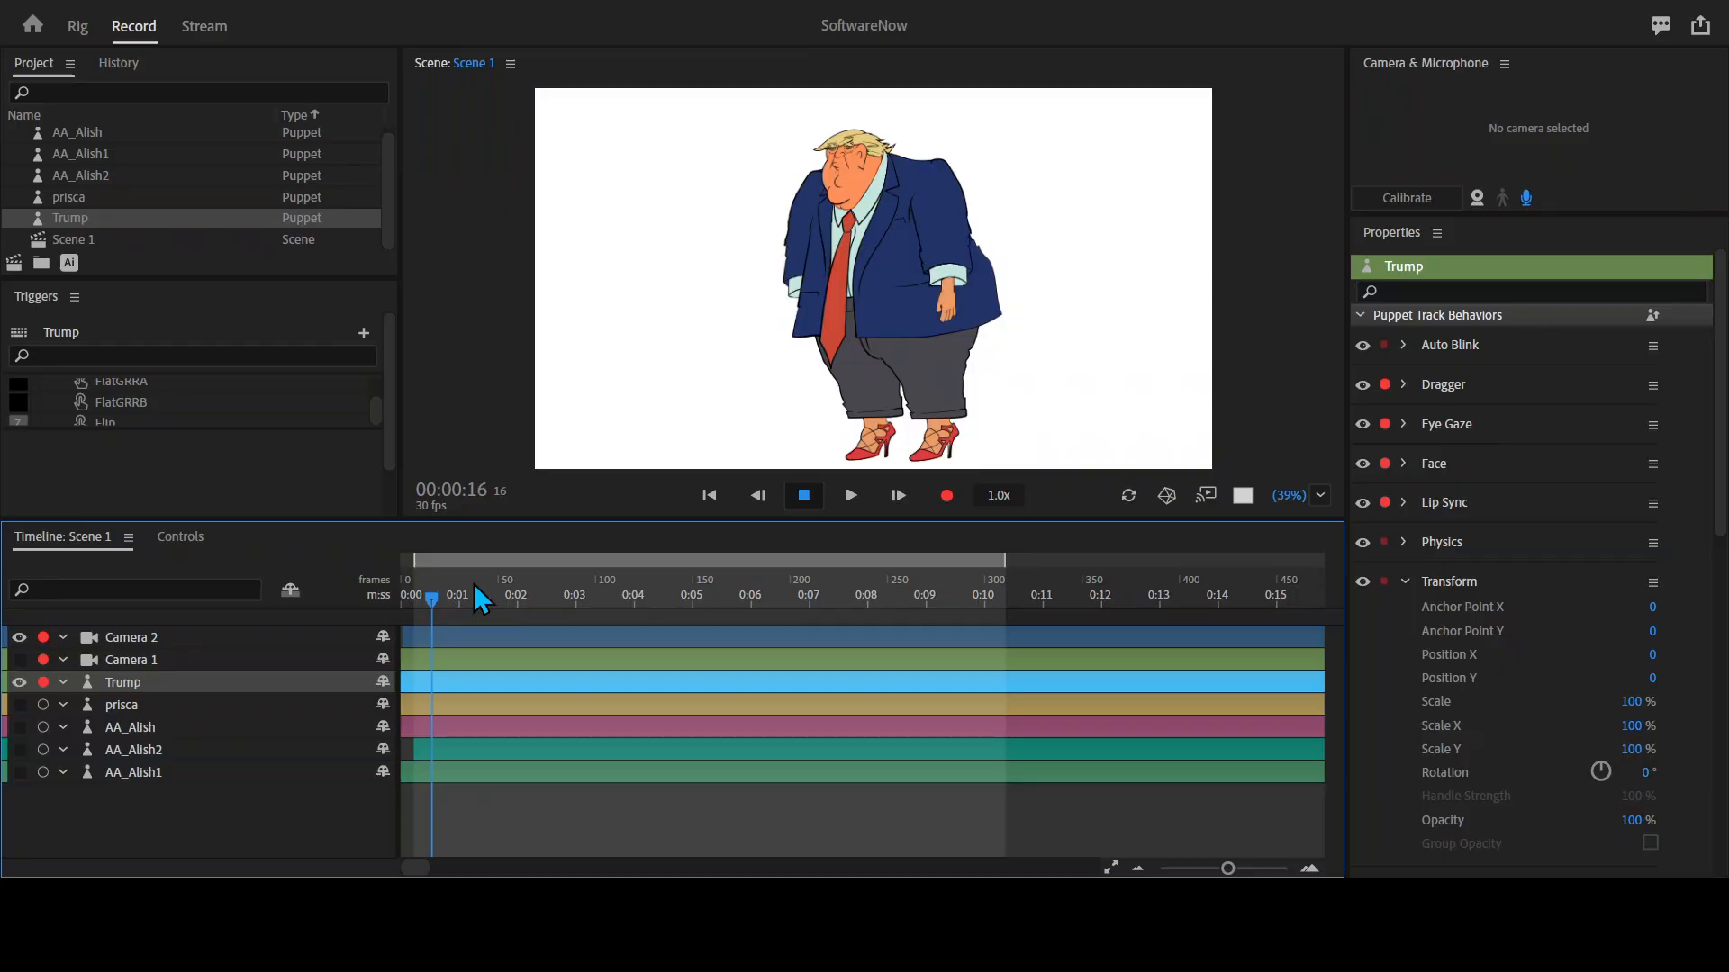
{"action": "key", "text": "grave"}
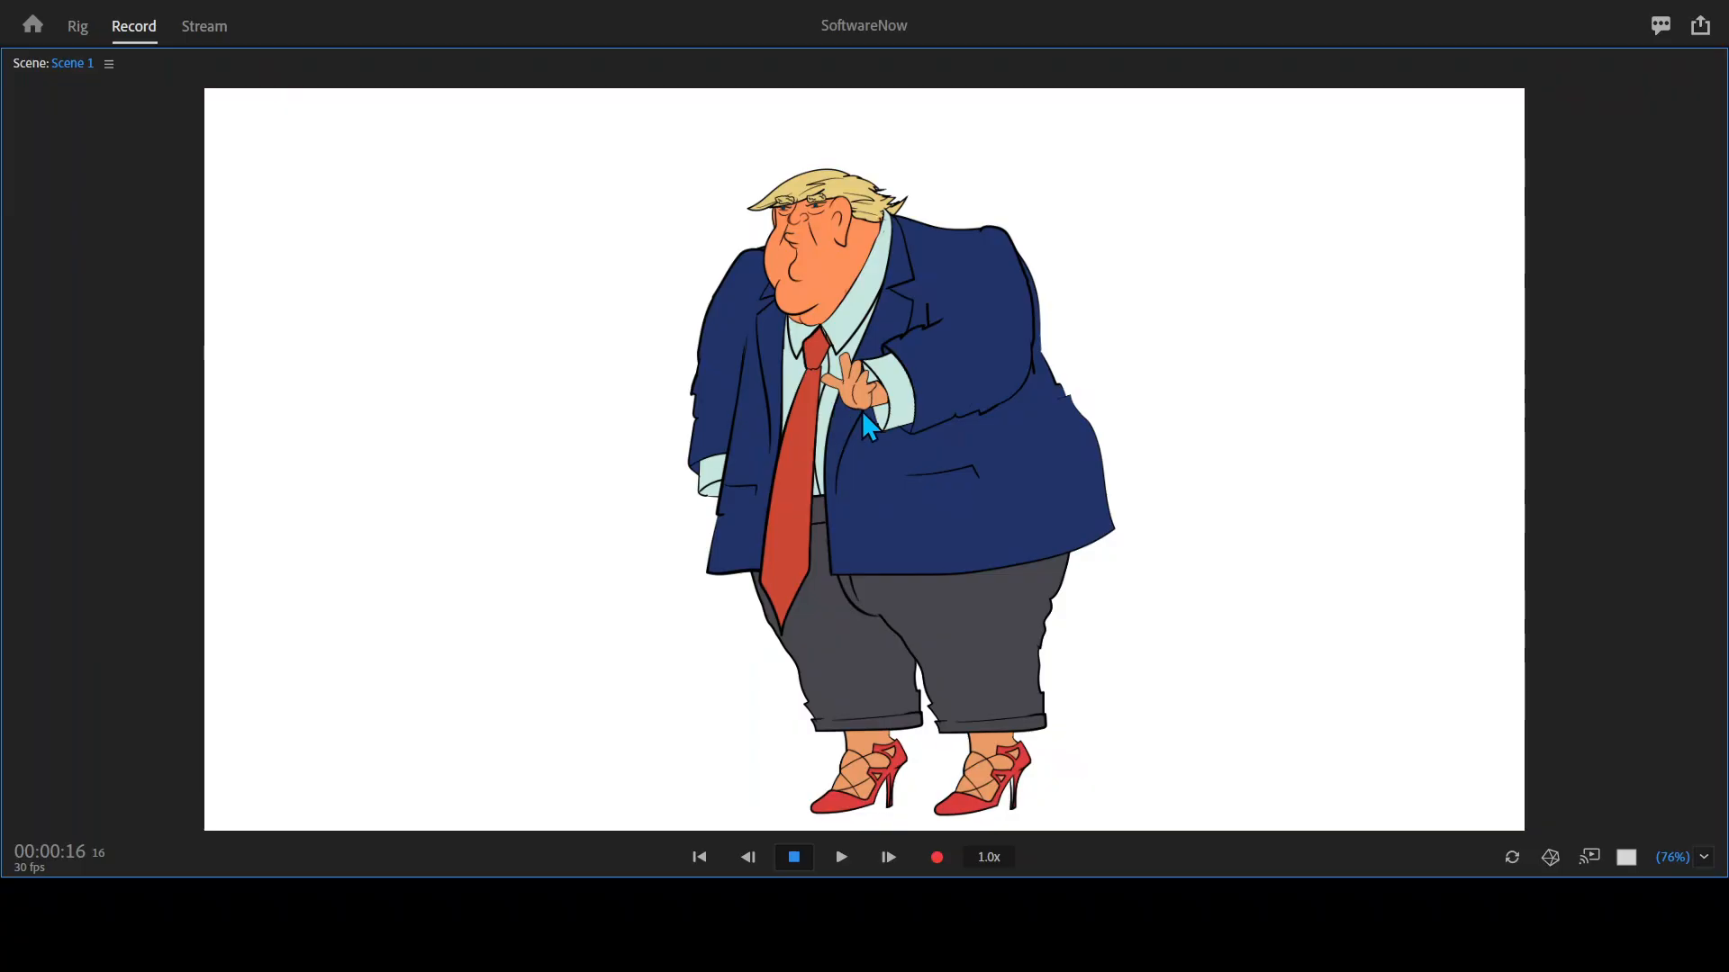
{"action": "key", "text": "a"}
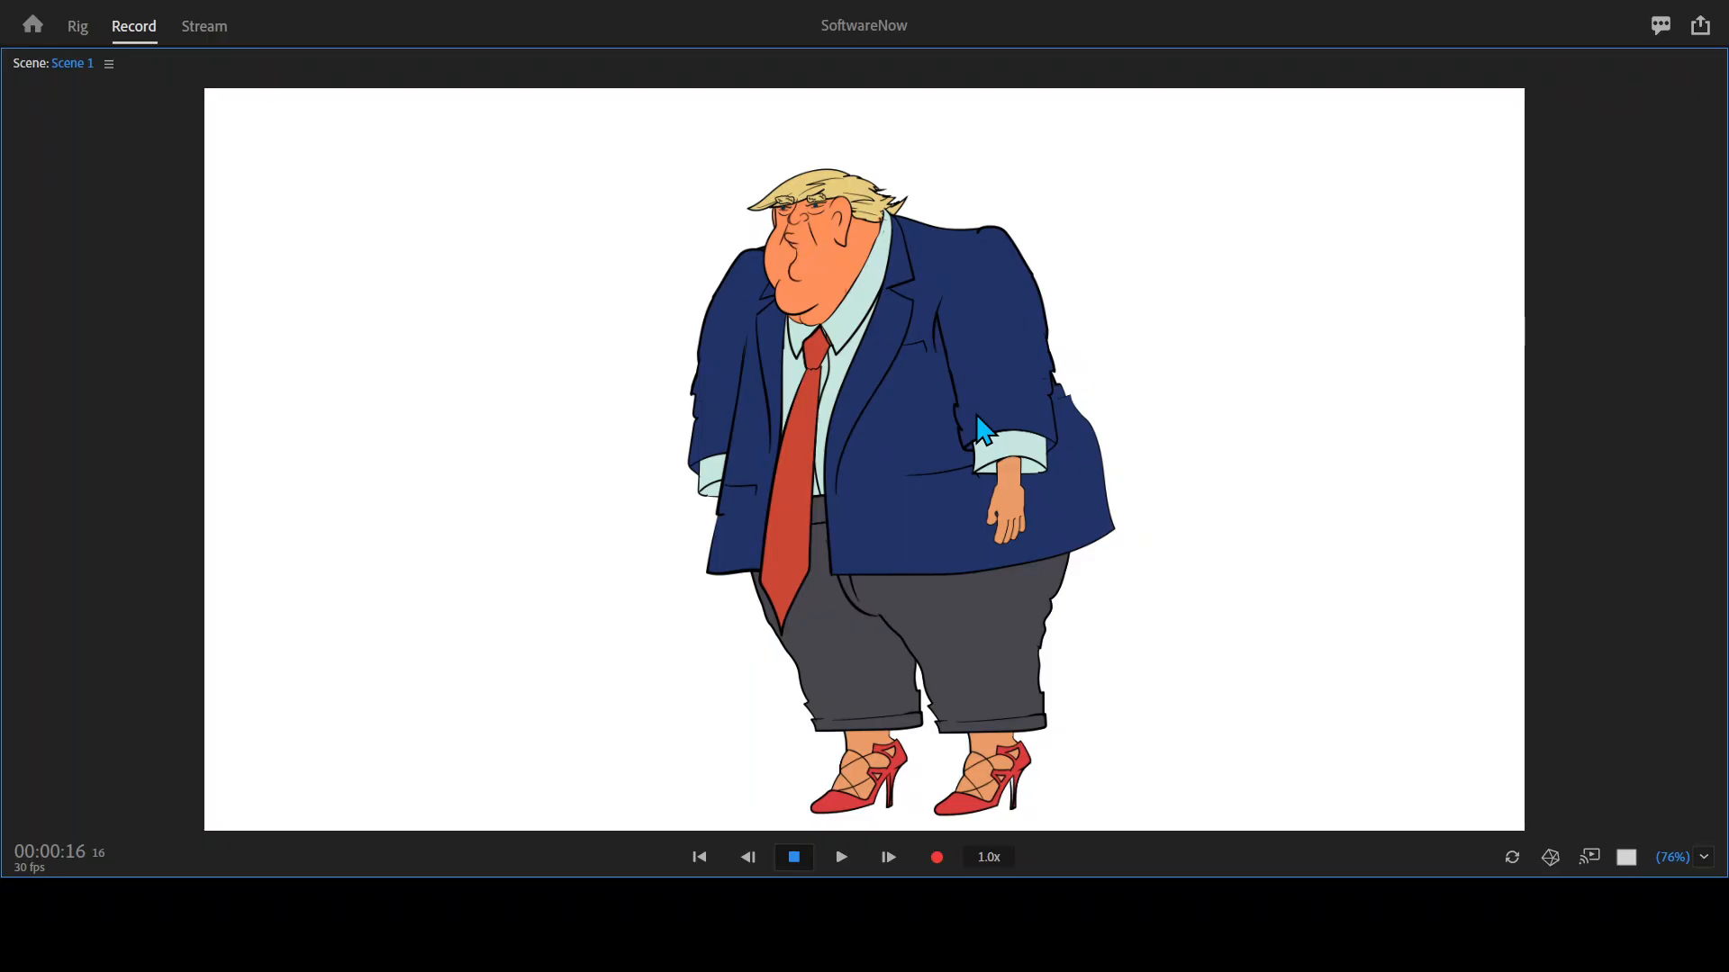
{"action": "key", "text": "1"}
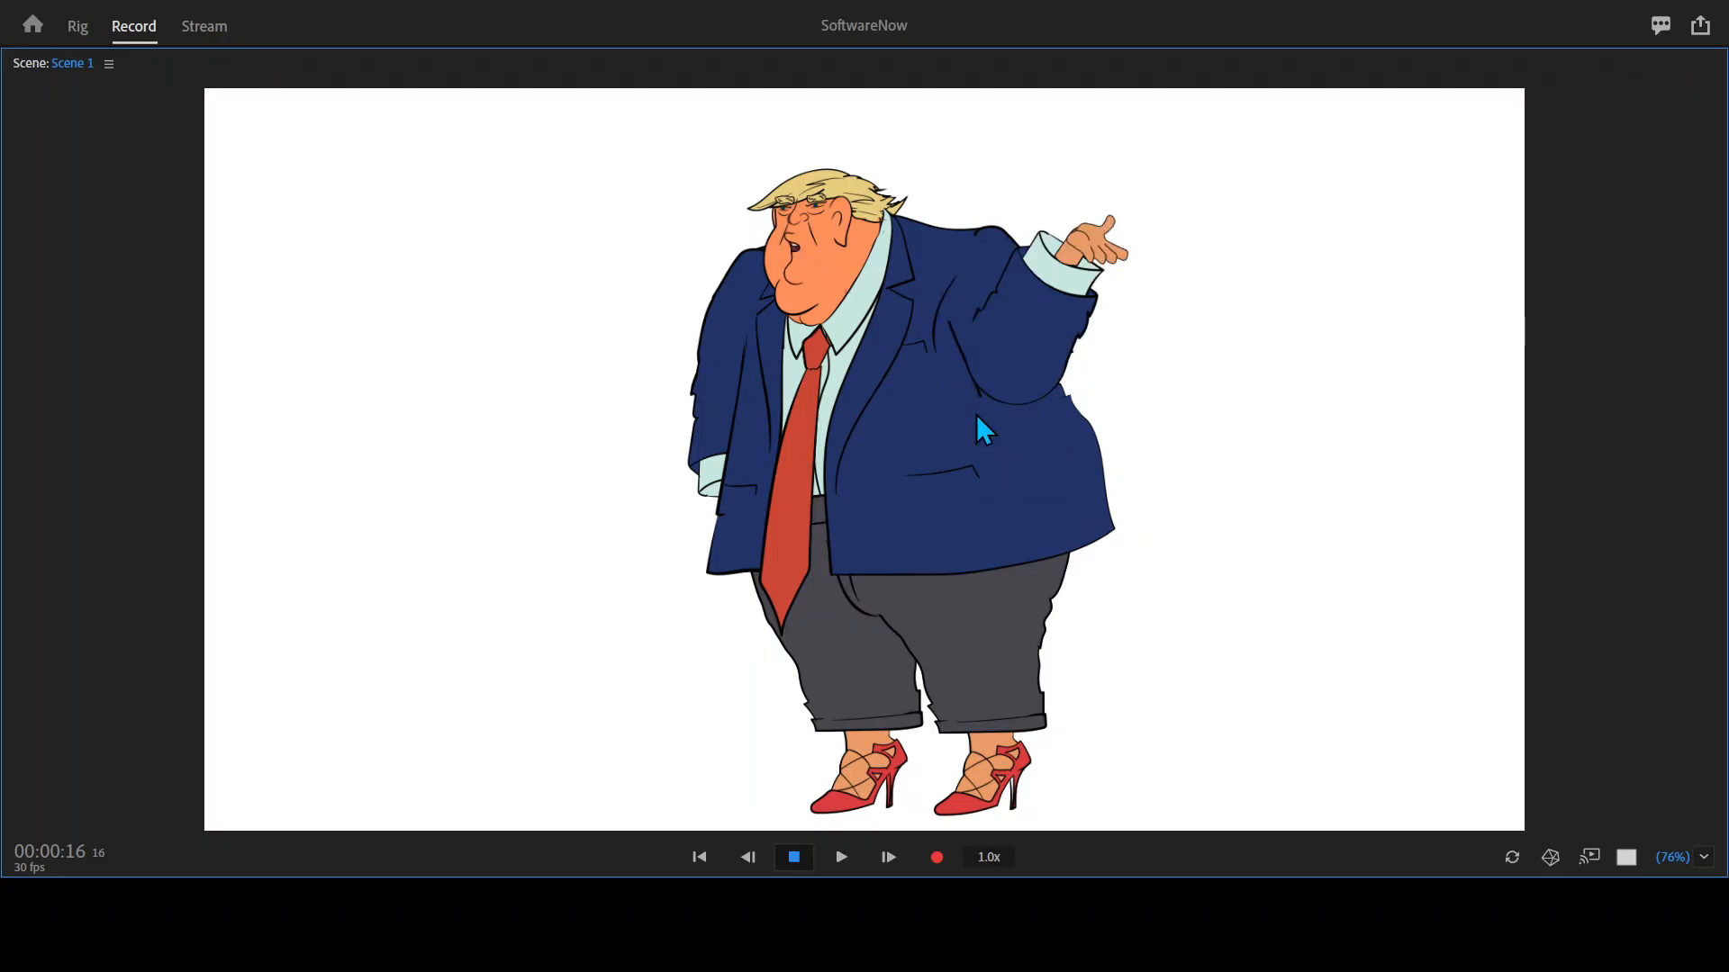
{"action": "key", "text": "2"}
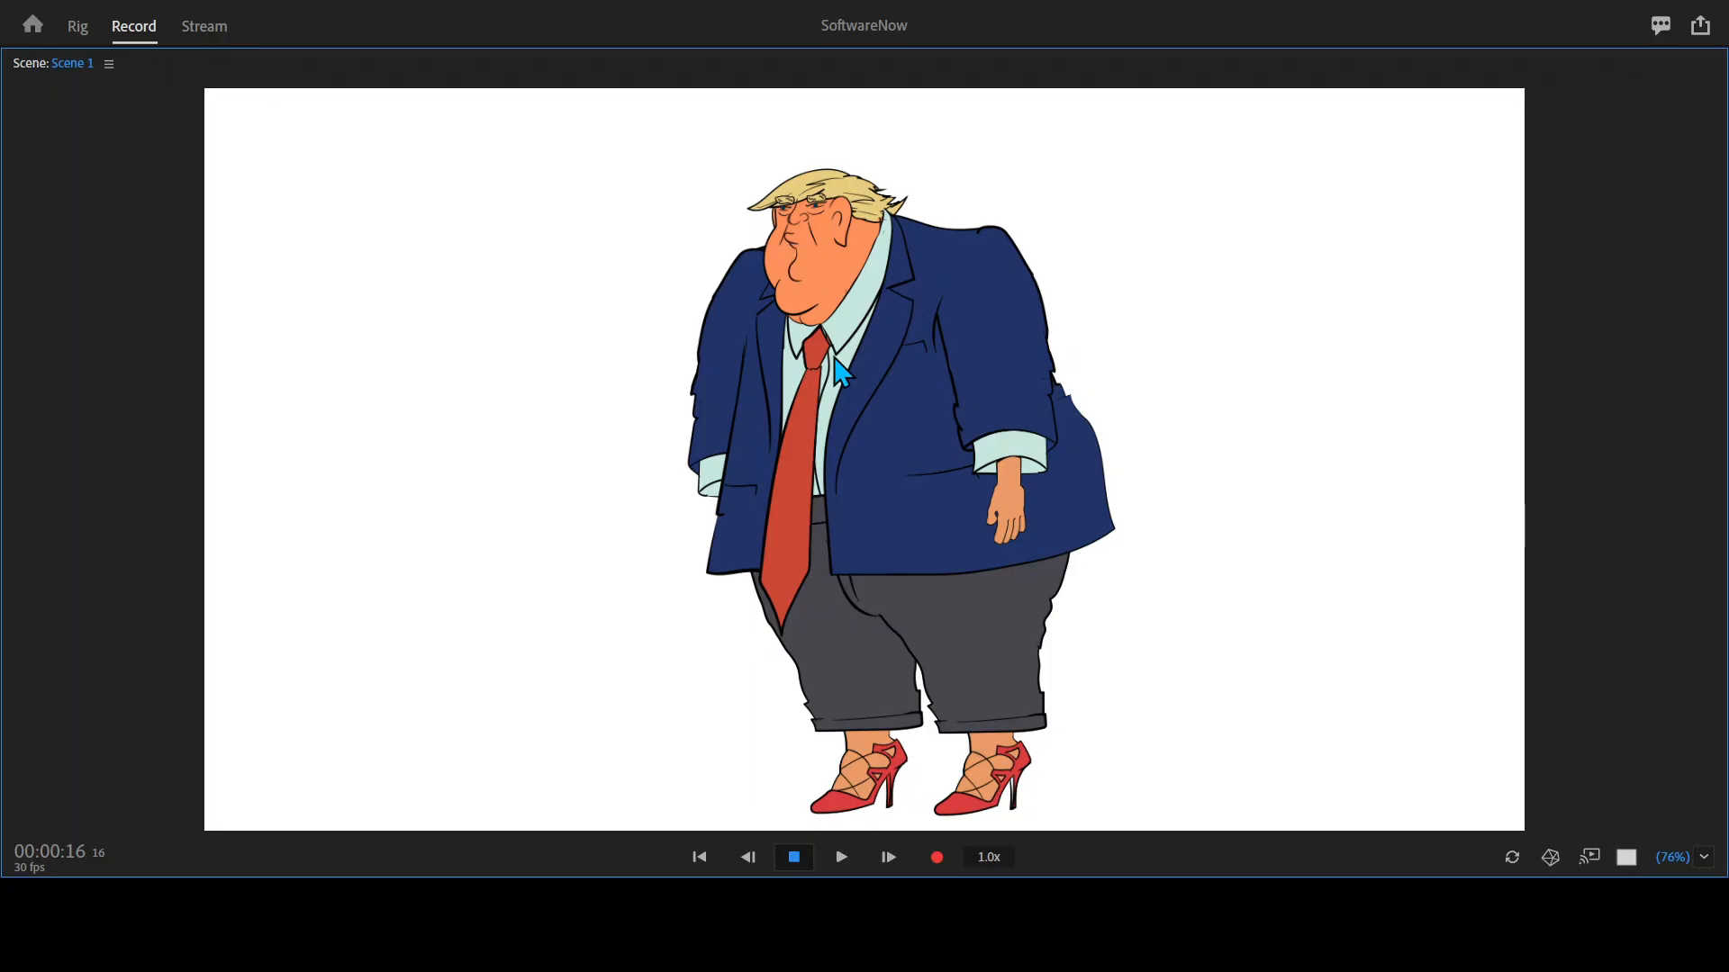
{"action": "key", "text": "2"}
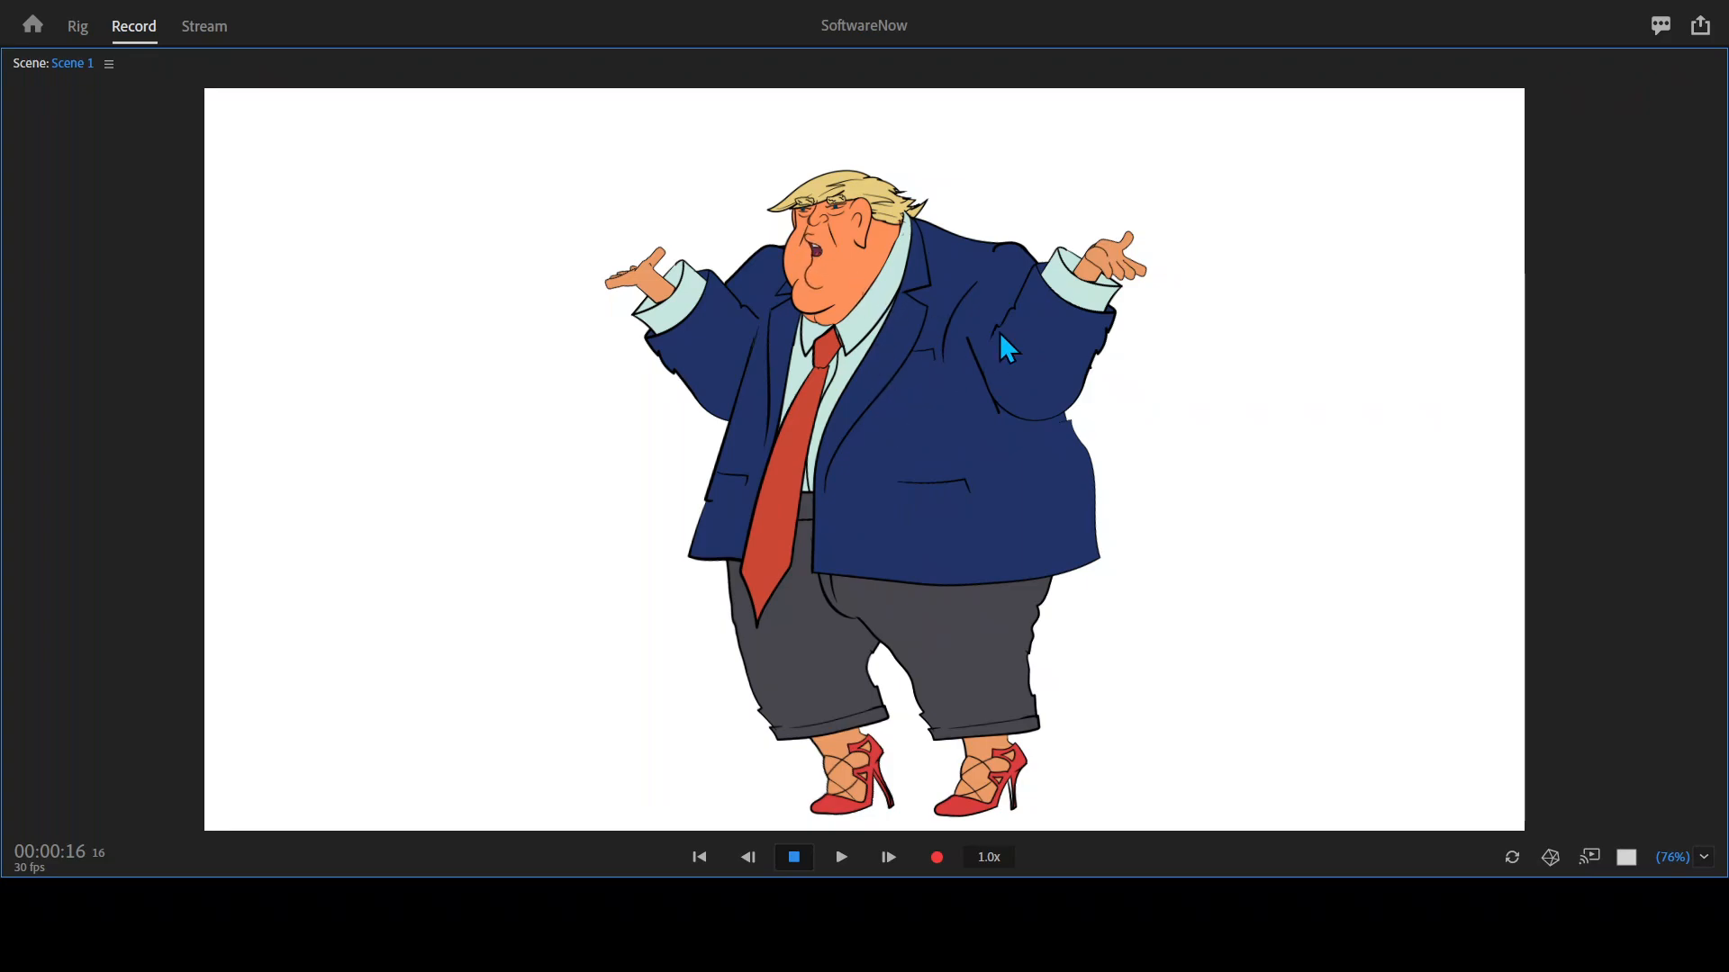
{"action": "key", "text": "1"}
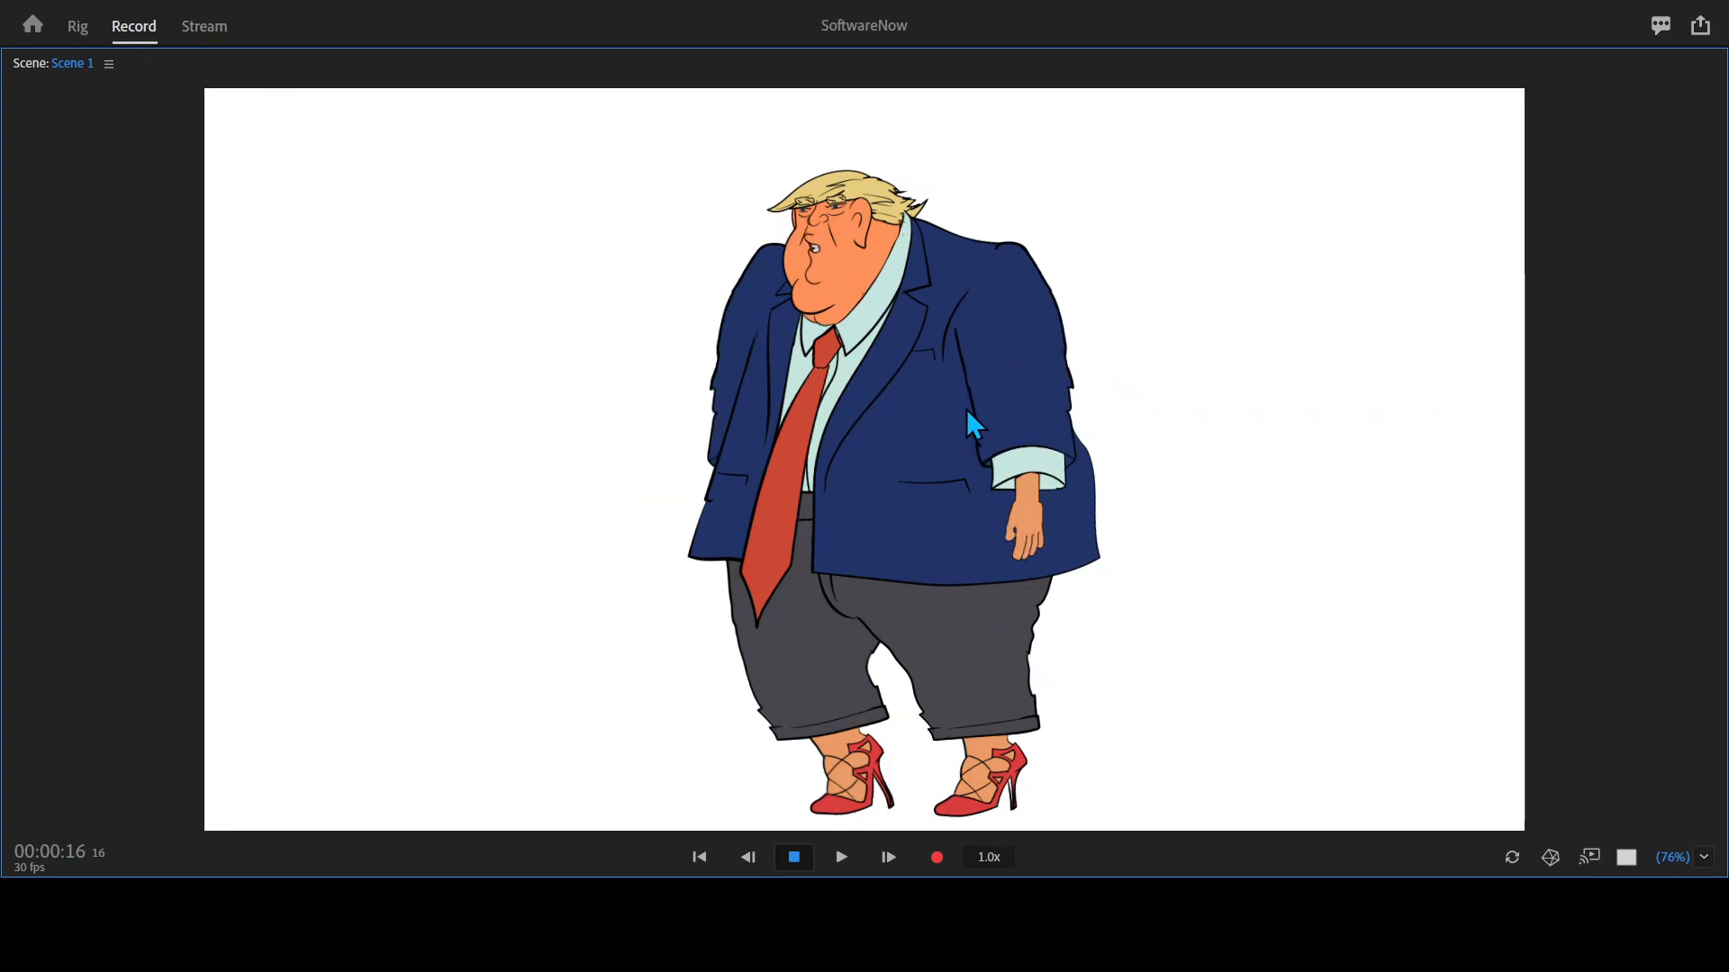
{"action": "key", "text": "2"}
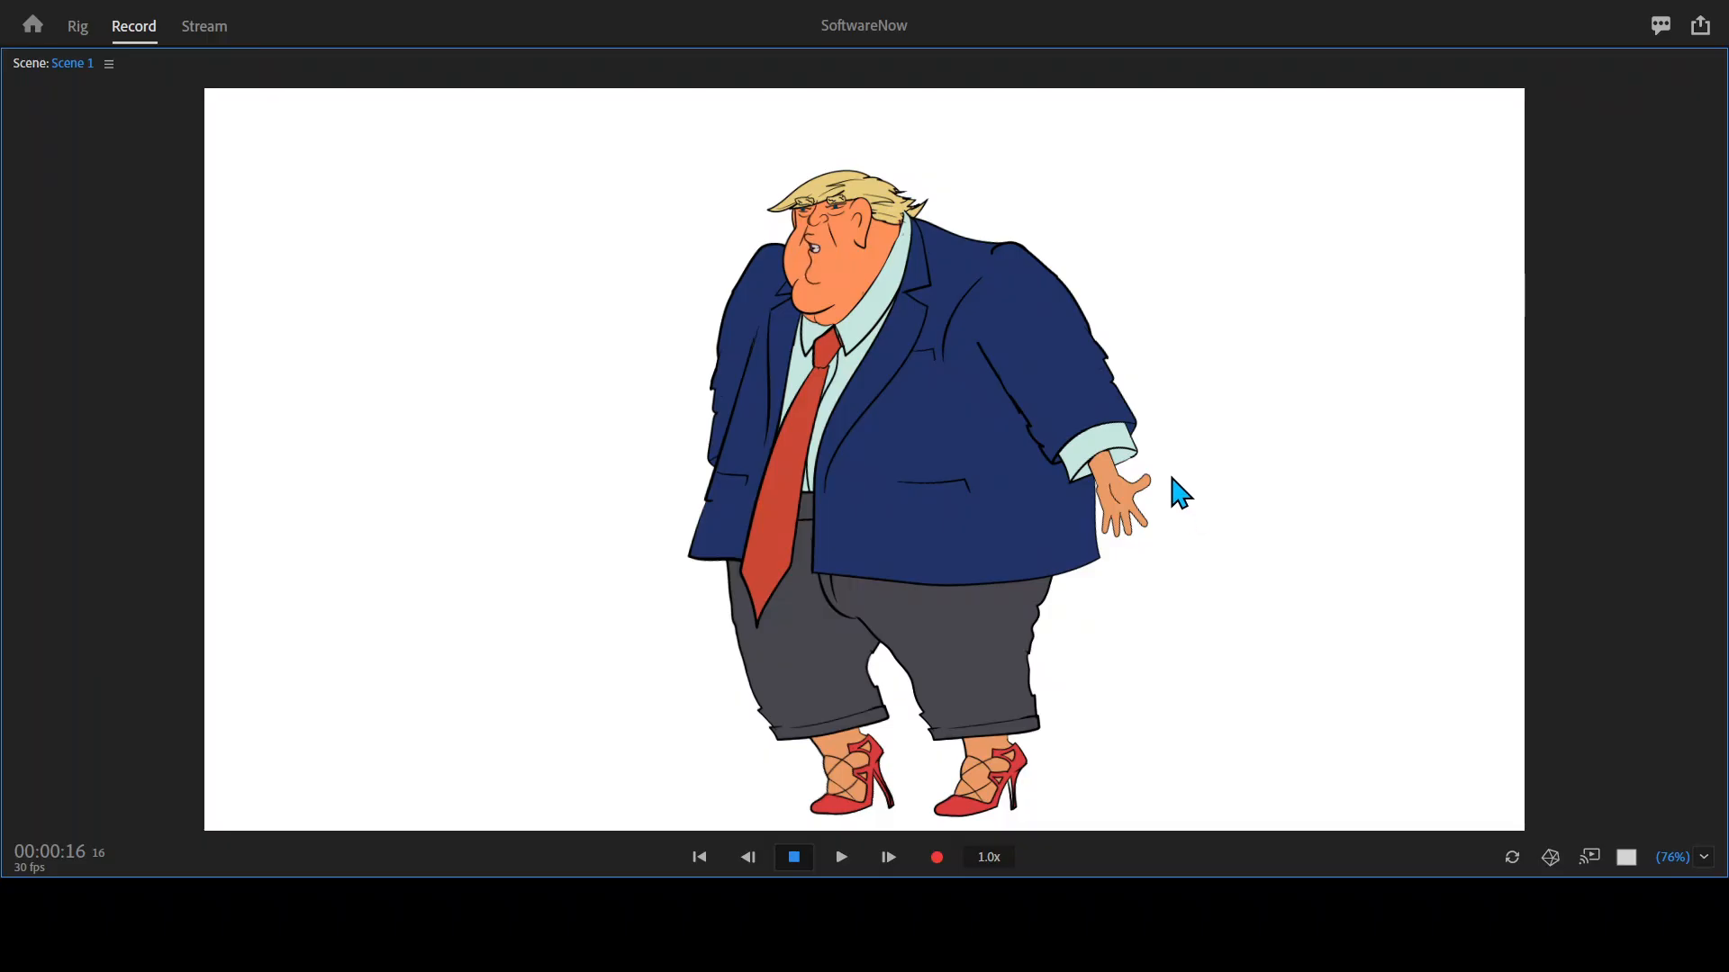
{"action": "key", "text": "3"}
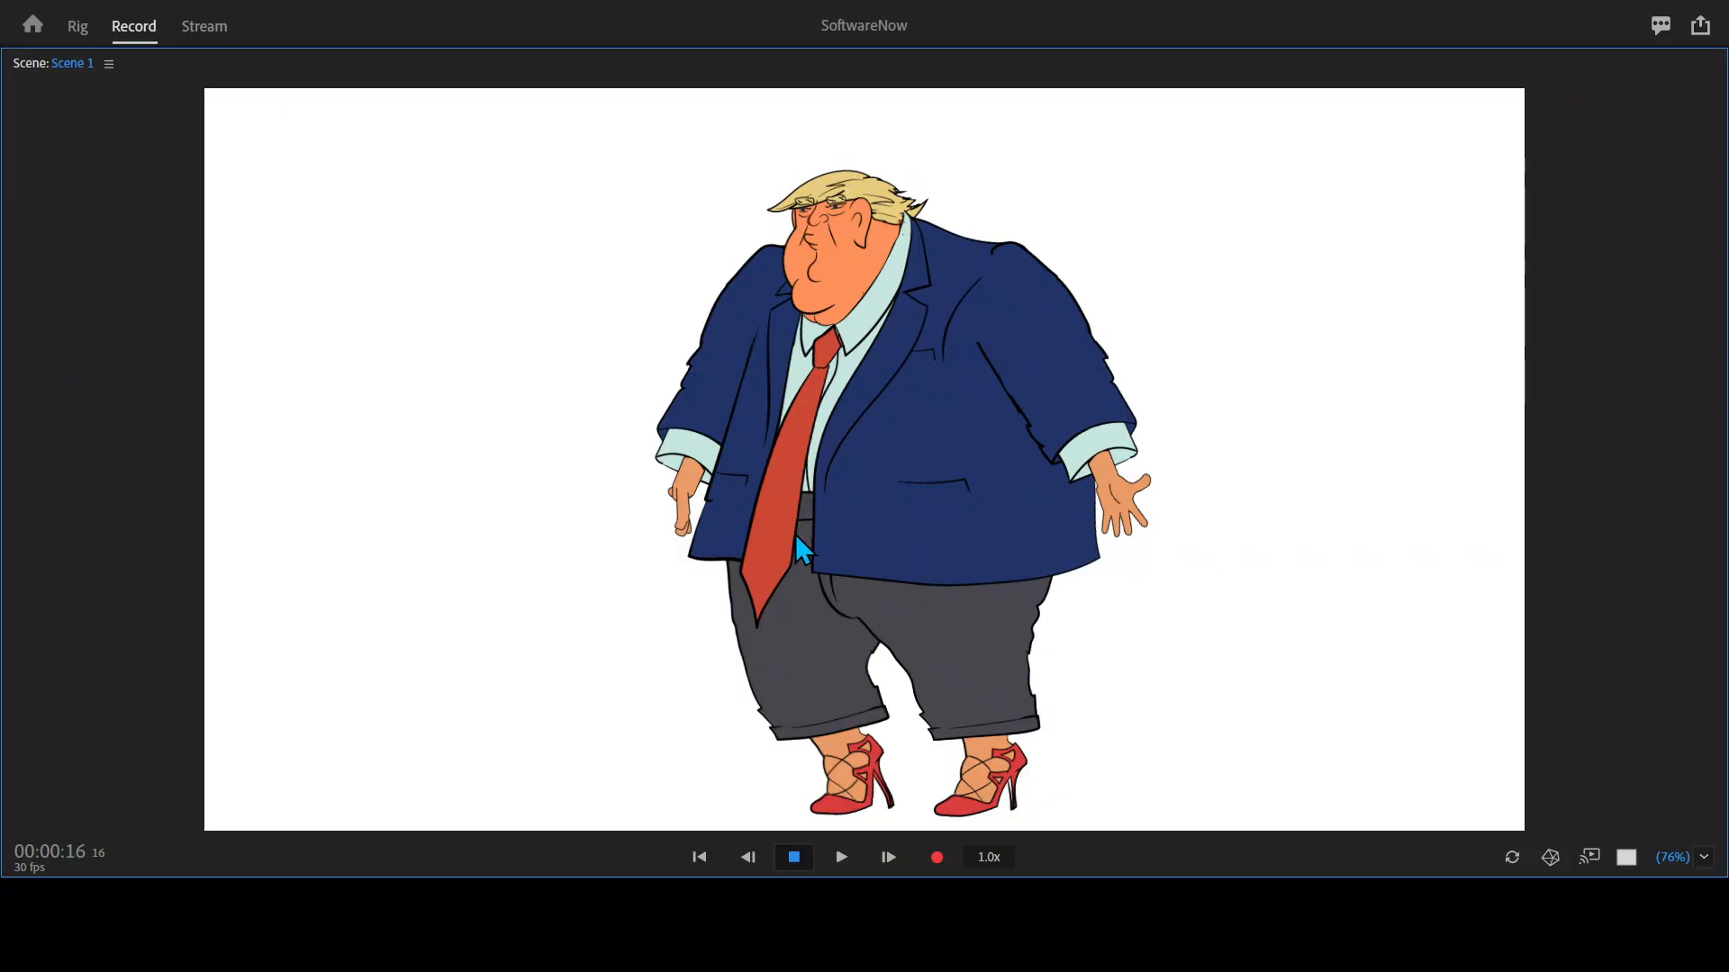
Return to the full workspace and move the Scene 1 playhead to frame 25.
{"action": "key", "text": "grave"}
{"action": "left_click", "coordinate": [173, 544]}
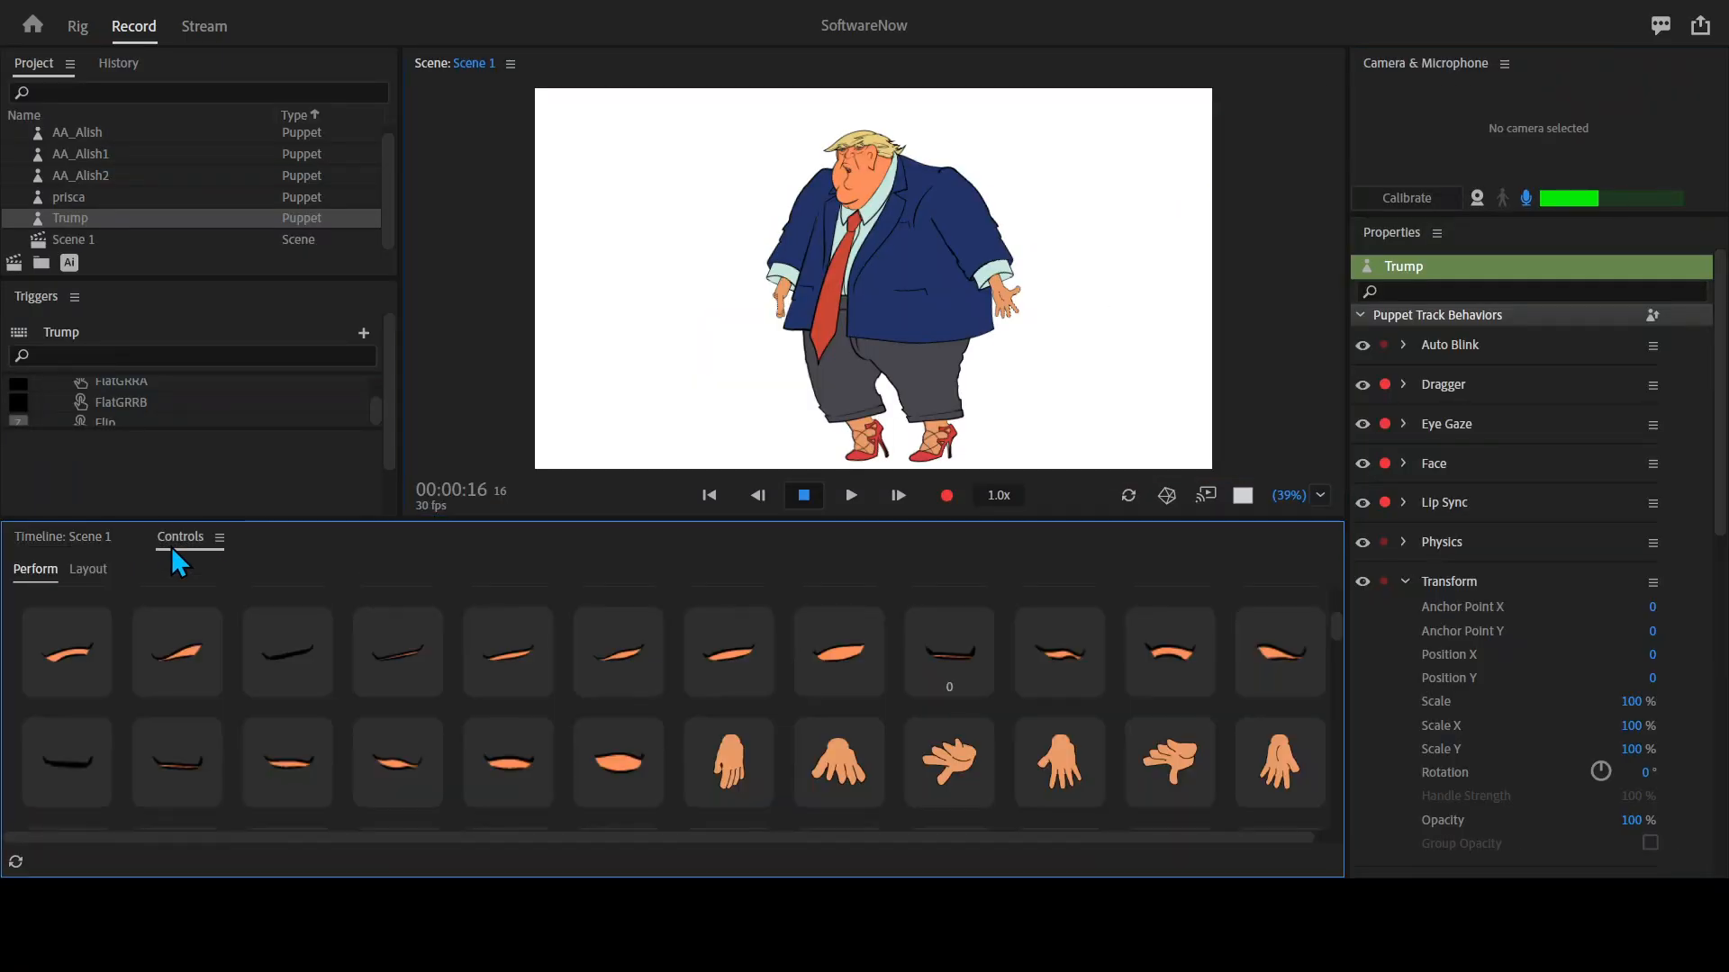
{"action": "scroll", "coordinate": [792, 664], "scroll_direction": "down", "scroll_amount": 3}
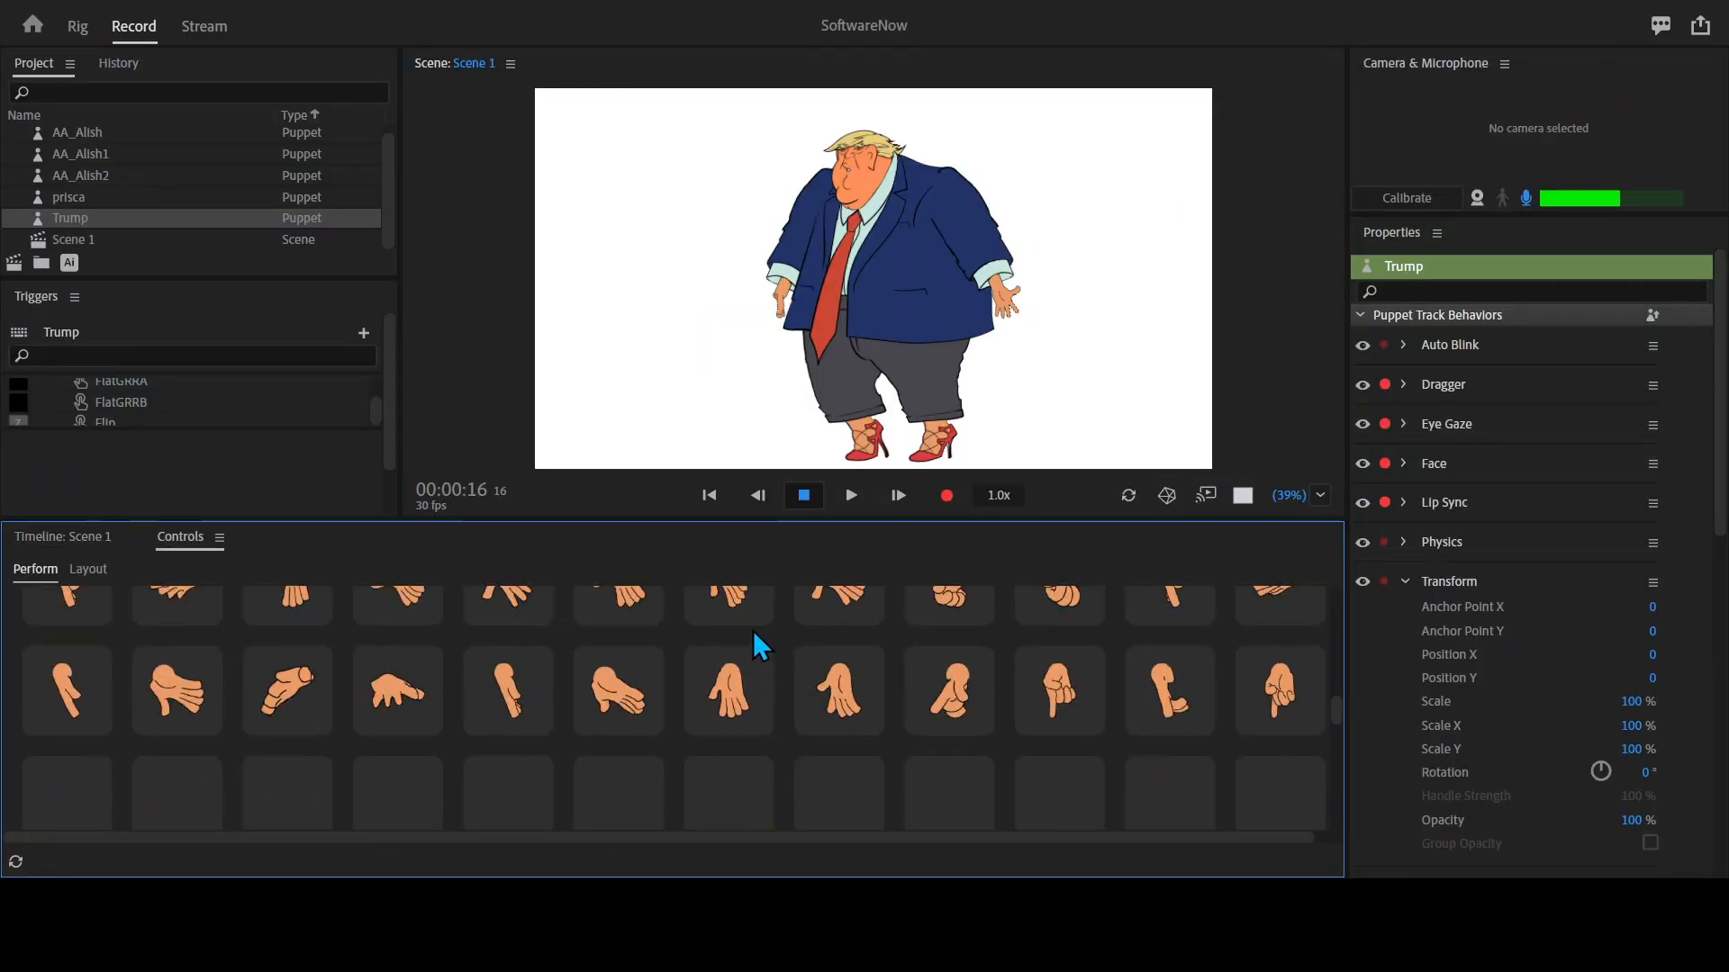
{"action": "left_click", "coordinate": [45, 539]}
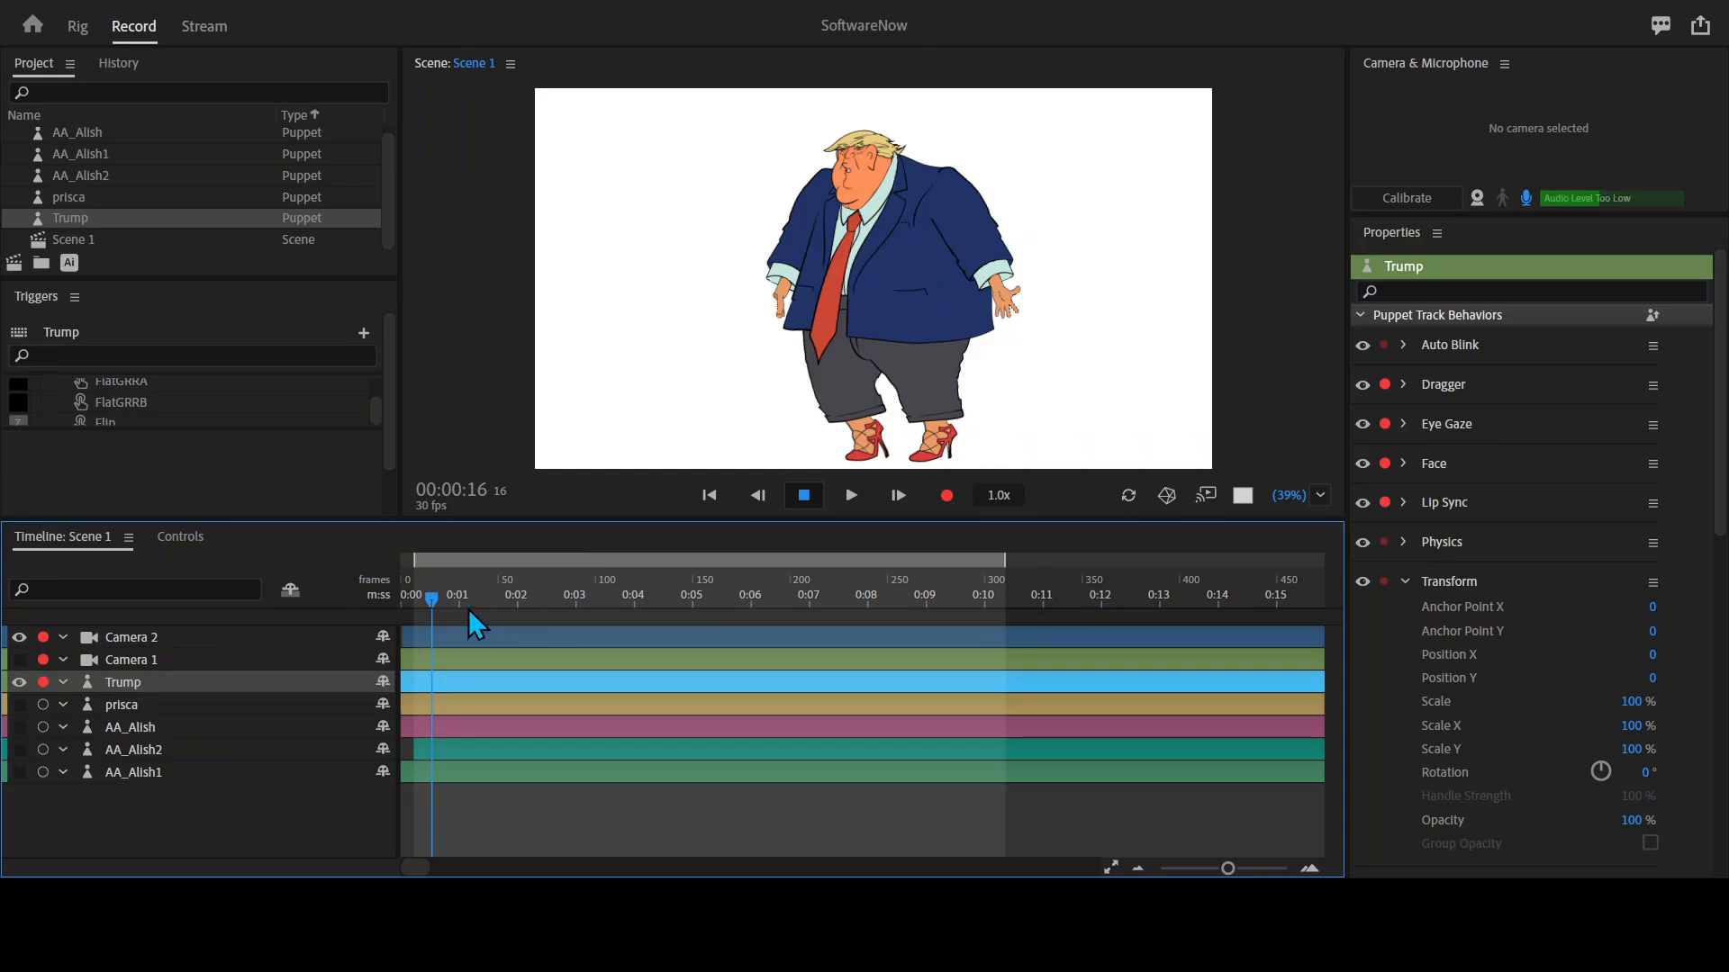
Examine the Trump puppet's trigger controls, including the blank cells with assigned letters and the hand swap sets.
{"action": "left_click", "coordinate": [168, 541]}
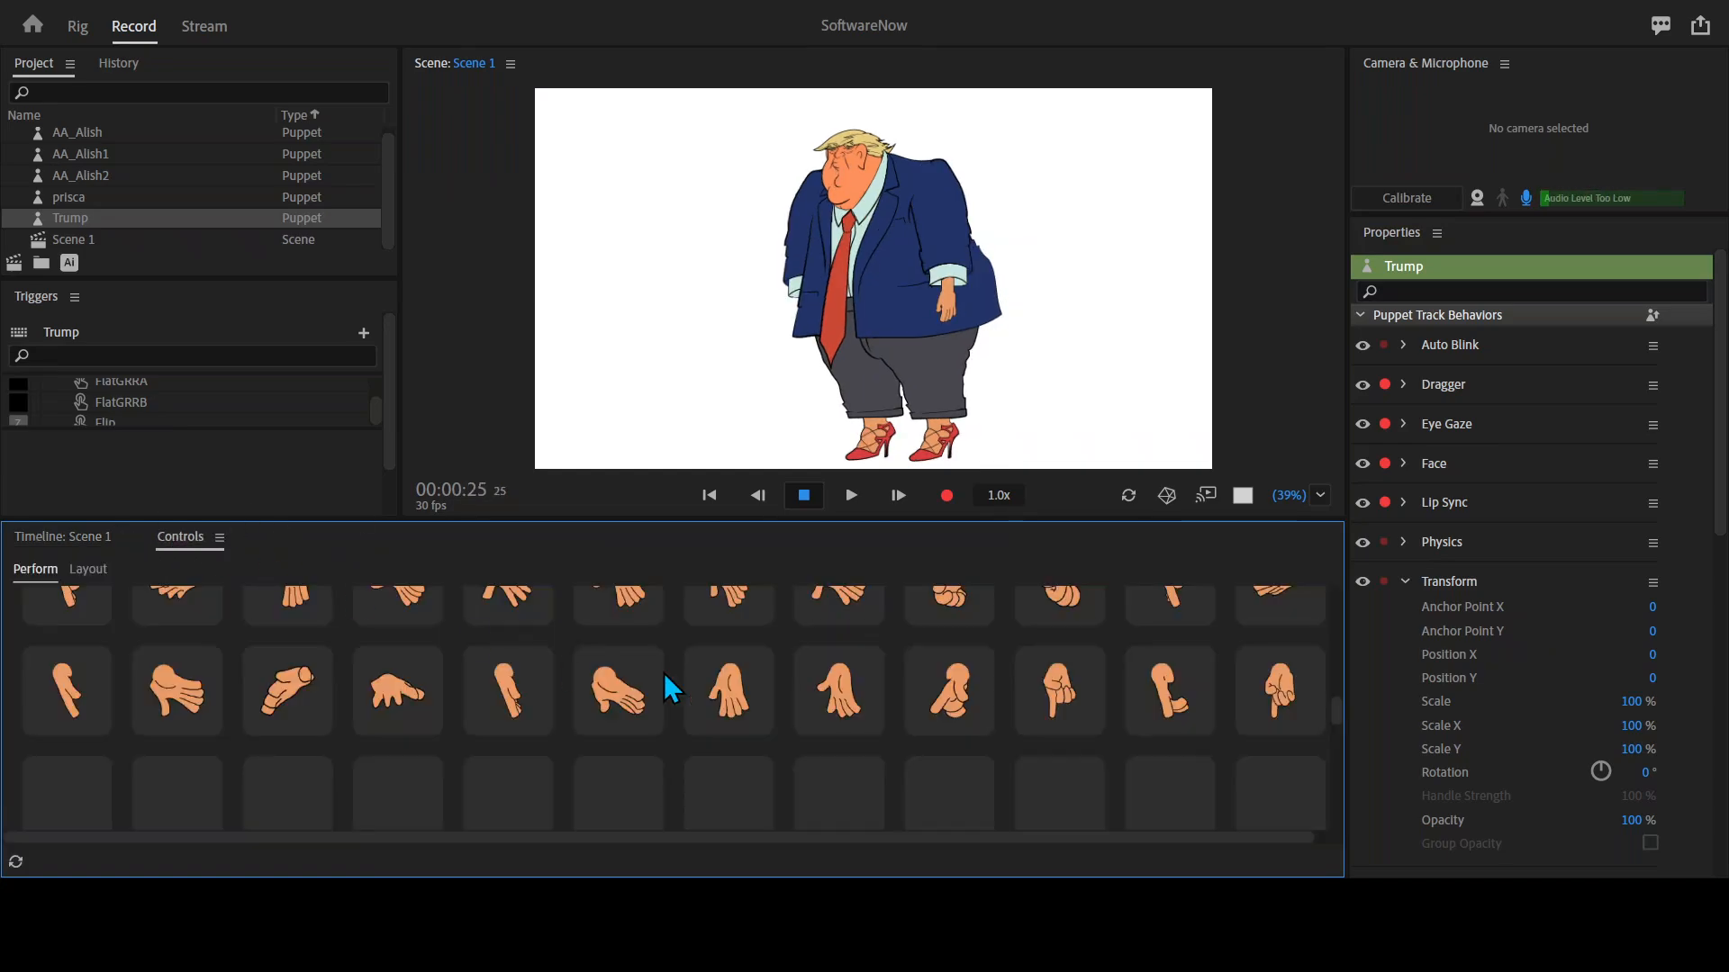
{"action": "scroll", "coordinate": [710, 643], "scroll_direction": "down", "scroll_amount": 3}
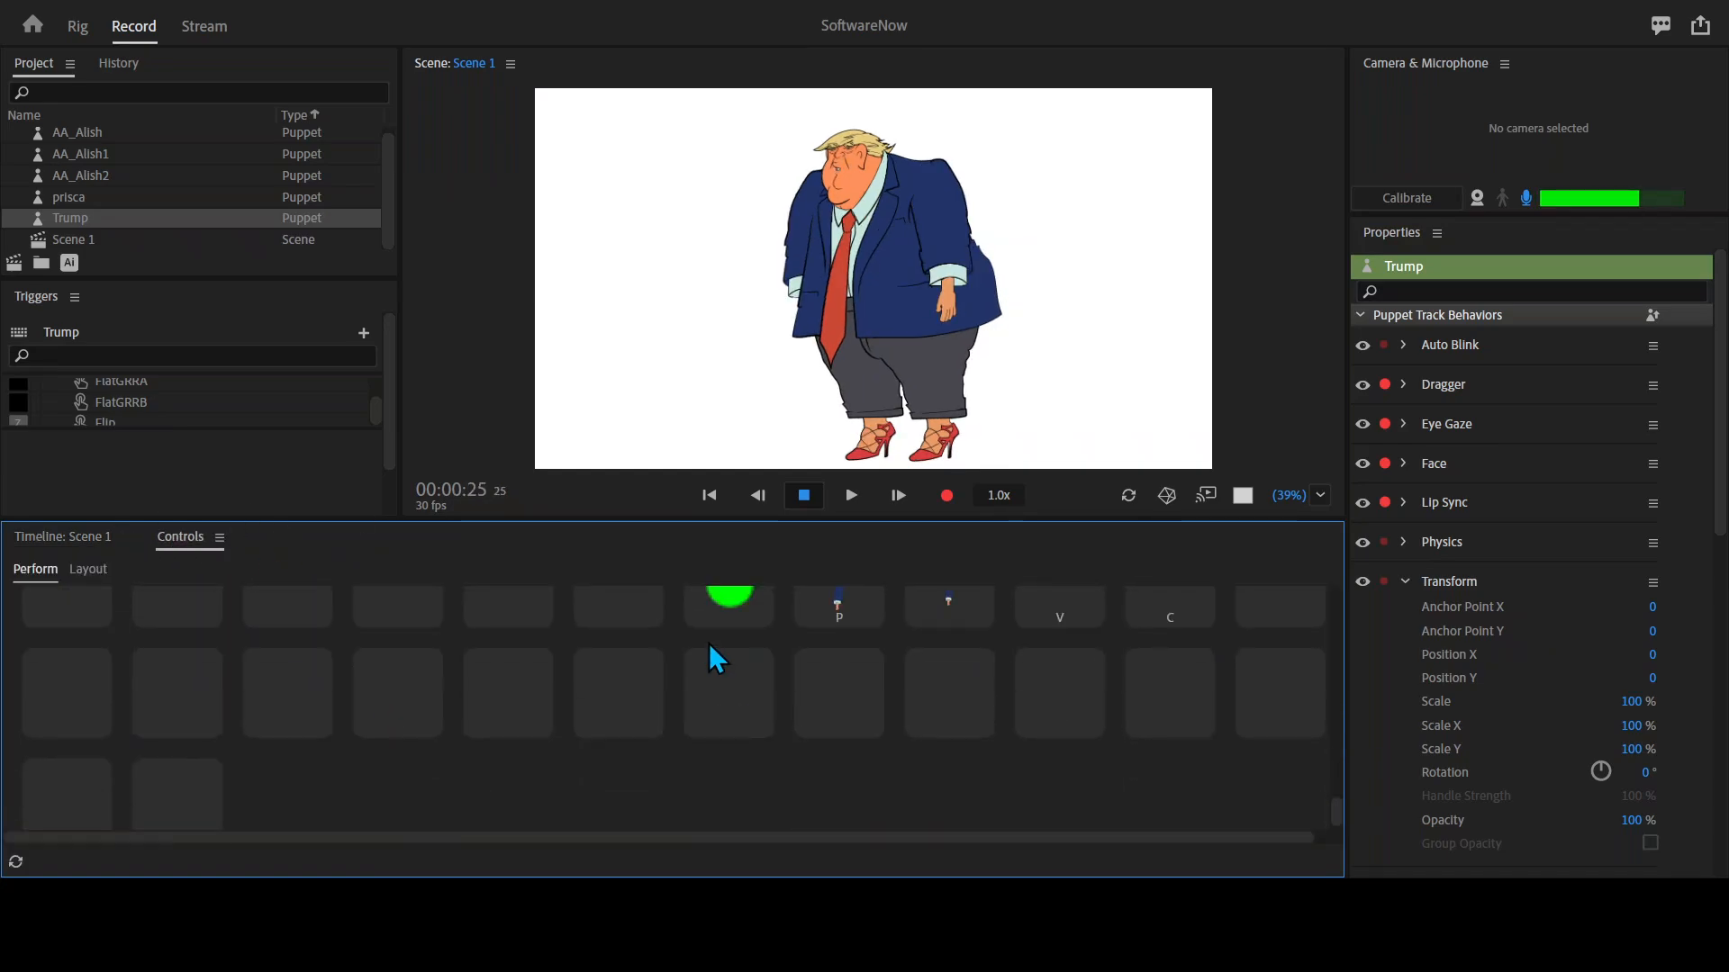
{"action": "scroll", "coordinate": [621, 682], "scroll_direction": "up", "scroll_amount": 5}
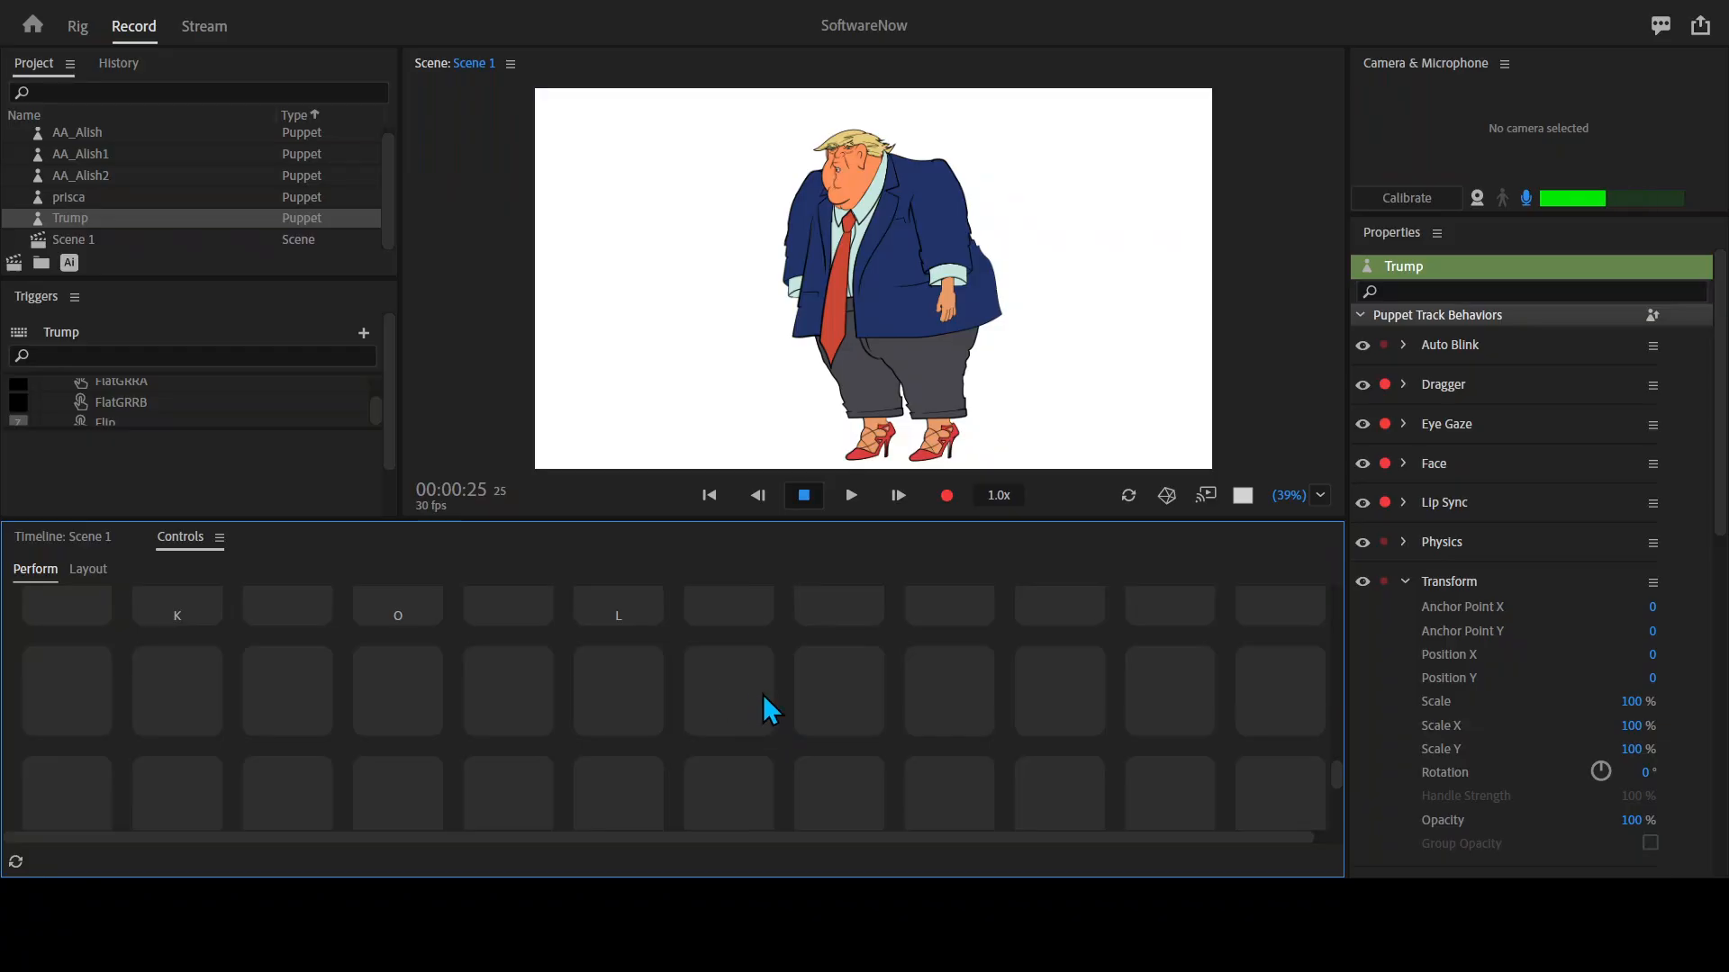
{"action": "left_click", "coordinate": [610, 700]}
{"action": "left_click", "coordinate": [830, 683]}
{"action": "scroll", "coordinate": [202, 608], "scroll_direction": "up", "scroll_amount": 1}
{"action": "scroll", "coordinate": [333, 681], "scroll_direction": "up", "scroll_amount": 1}
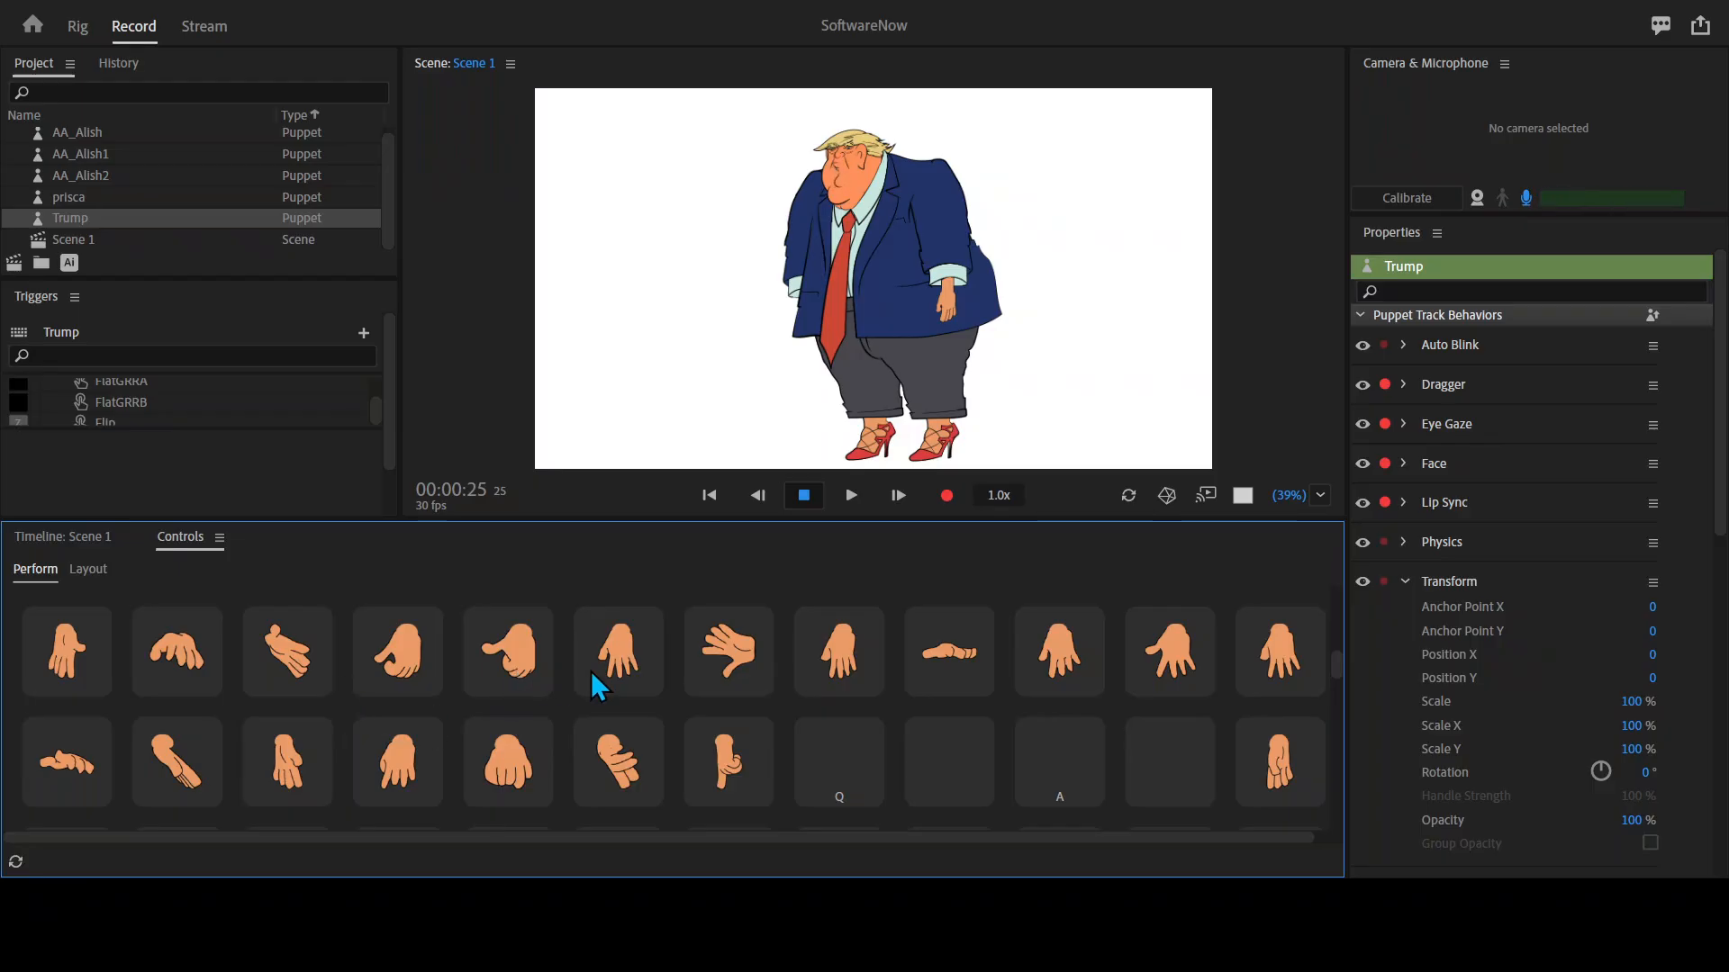
{"action": "scroll", "coordinate": [592, 666], "scroll_direction": "up", "scroll_amount": 3}
{"action": "scroll", "coordinate": [619, 684], "scroll_direction": "down", "scroll_amount": 3}
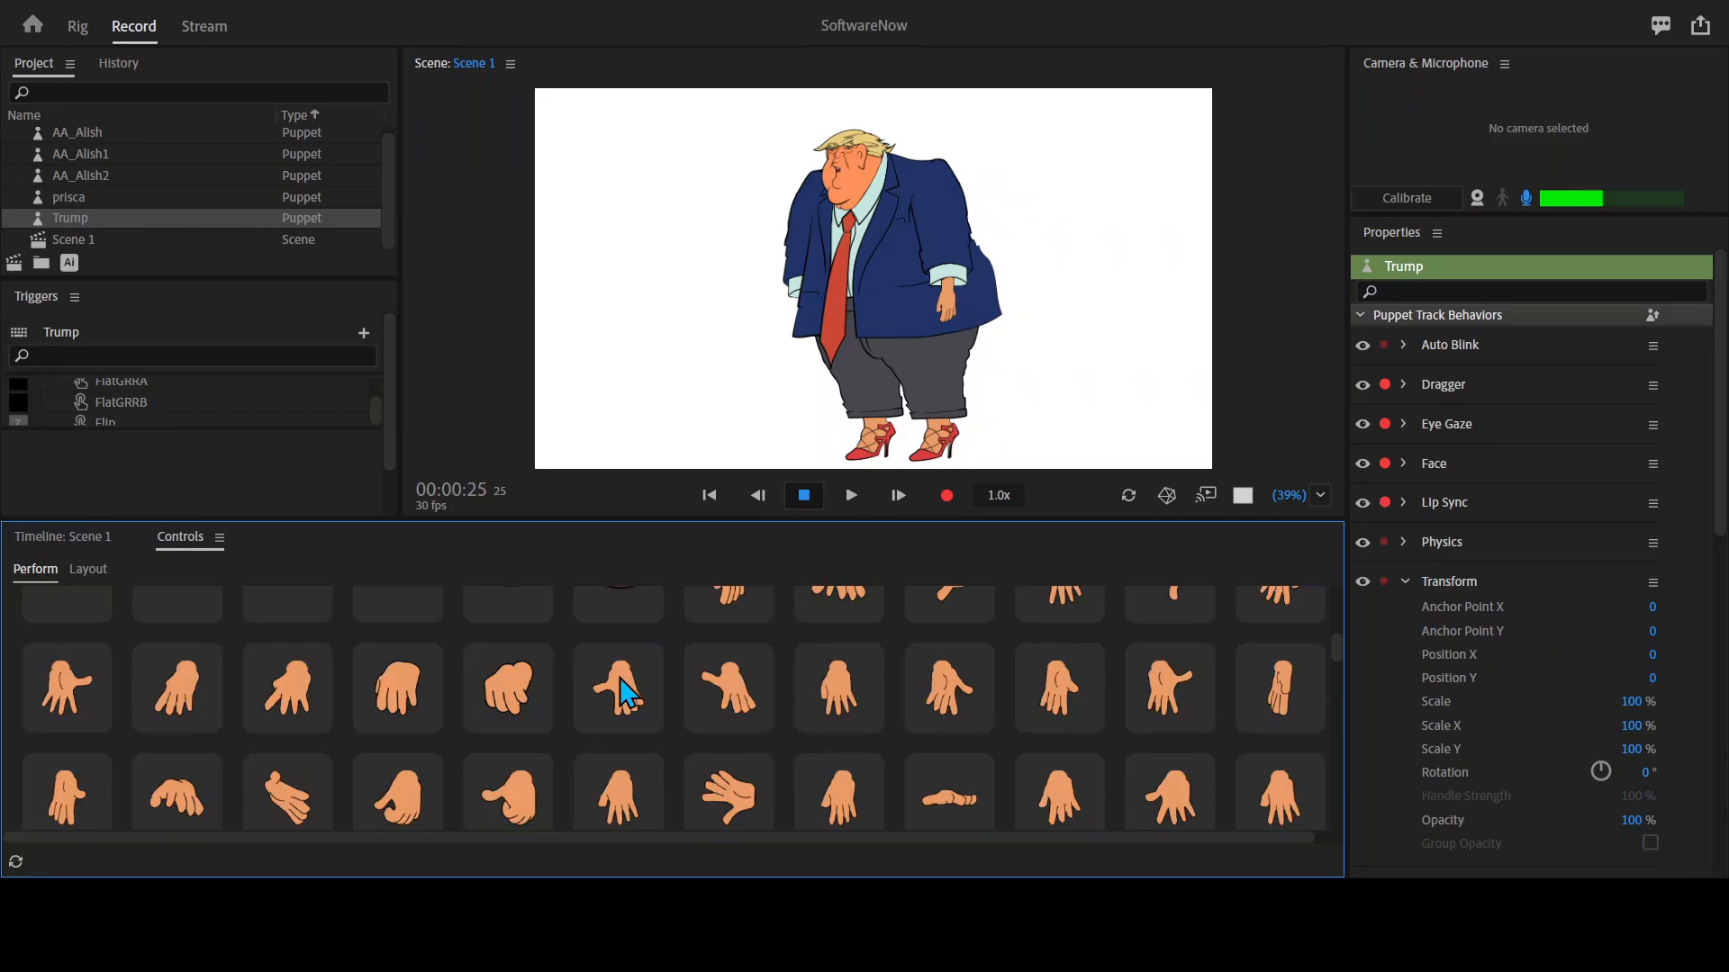
Maximize the scene view and bend both of the puppet's legs slightly forward at the knees.
{"action": "left_click", "coordinate": [1117, 351]}
{"action": "key", "text": "grave"}
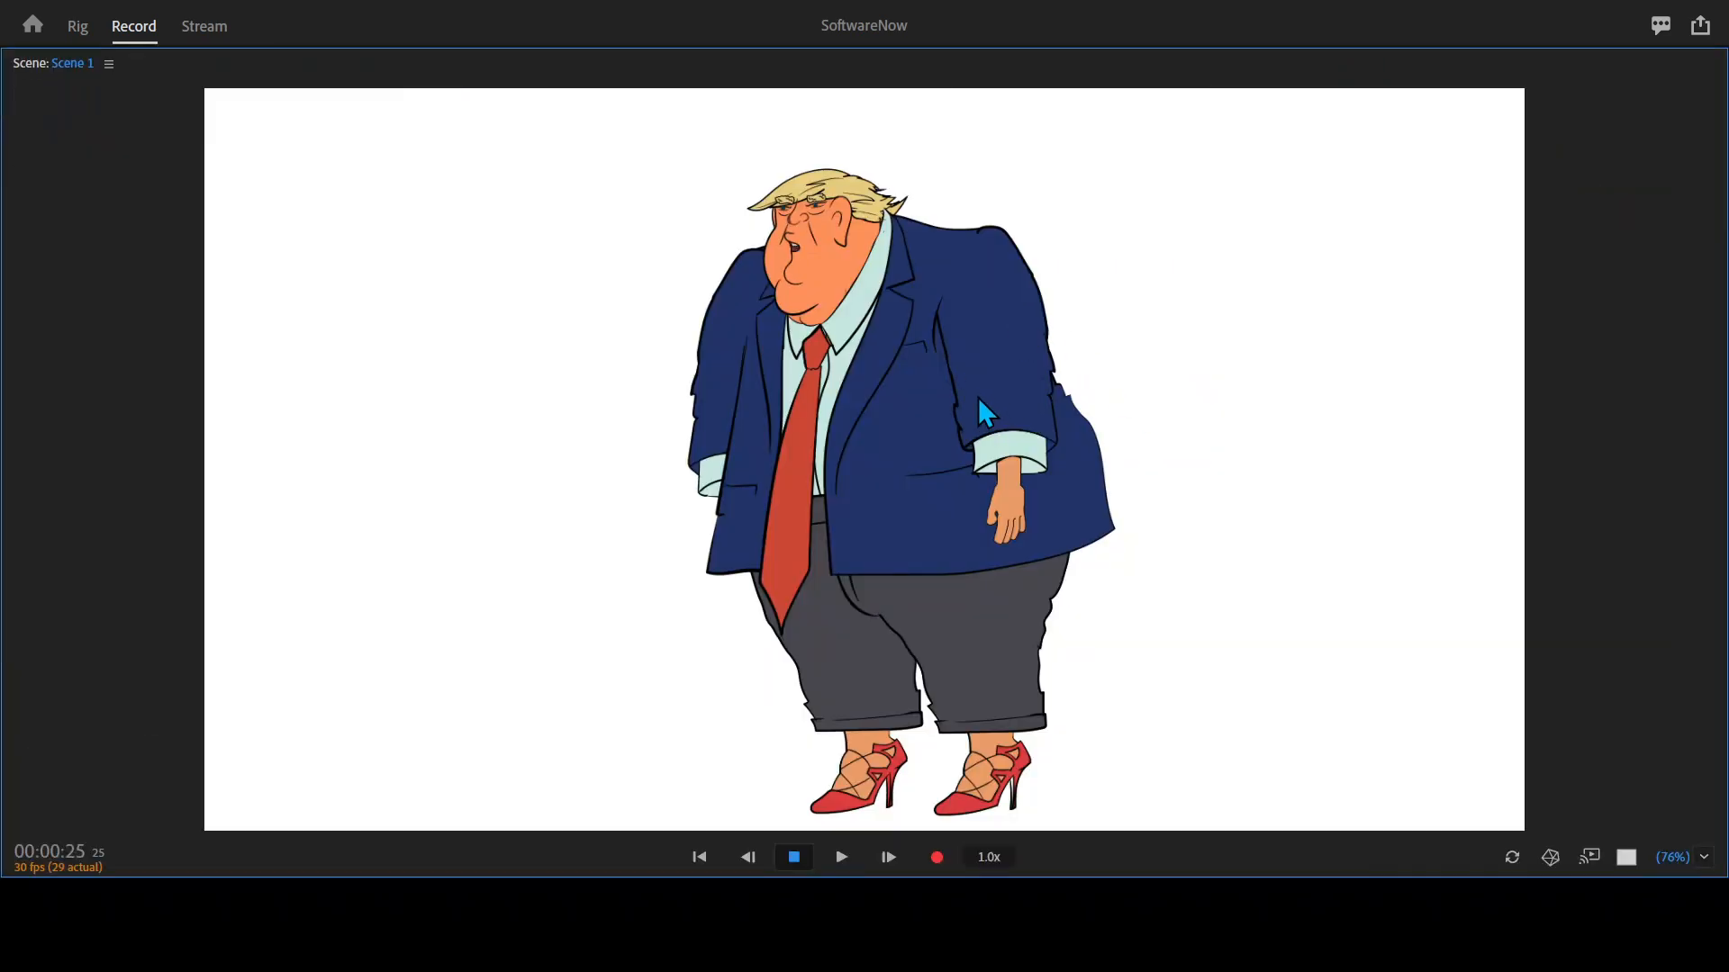
{"action": "left_click_drag", "start_coordinate": [834, 627], "coordinate": [800, 638]}
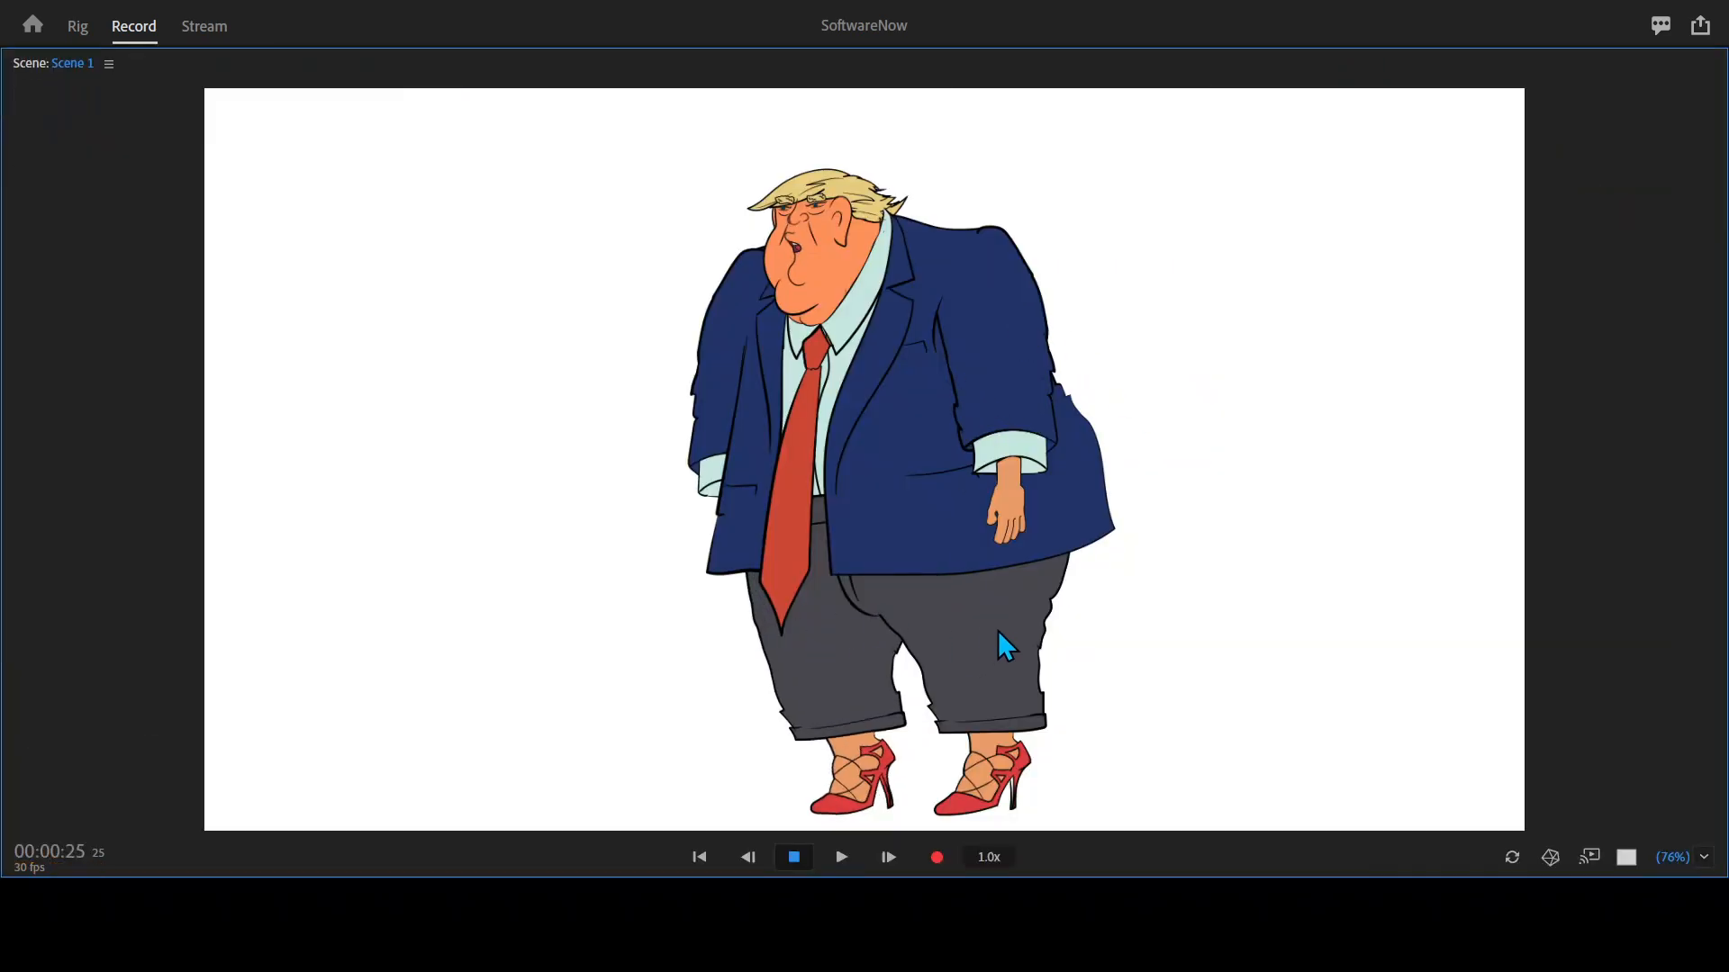
{"action": "left_click_drag", "start_coordinate": [997, 632], "coordinate": [926, 654]}
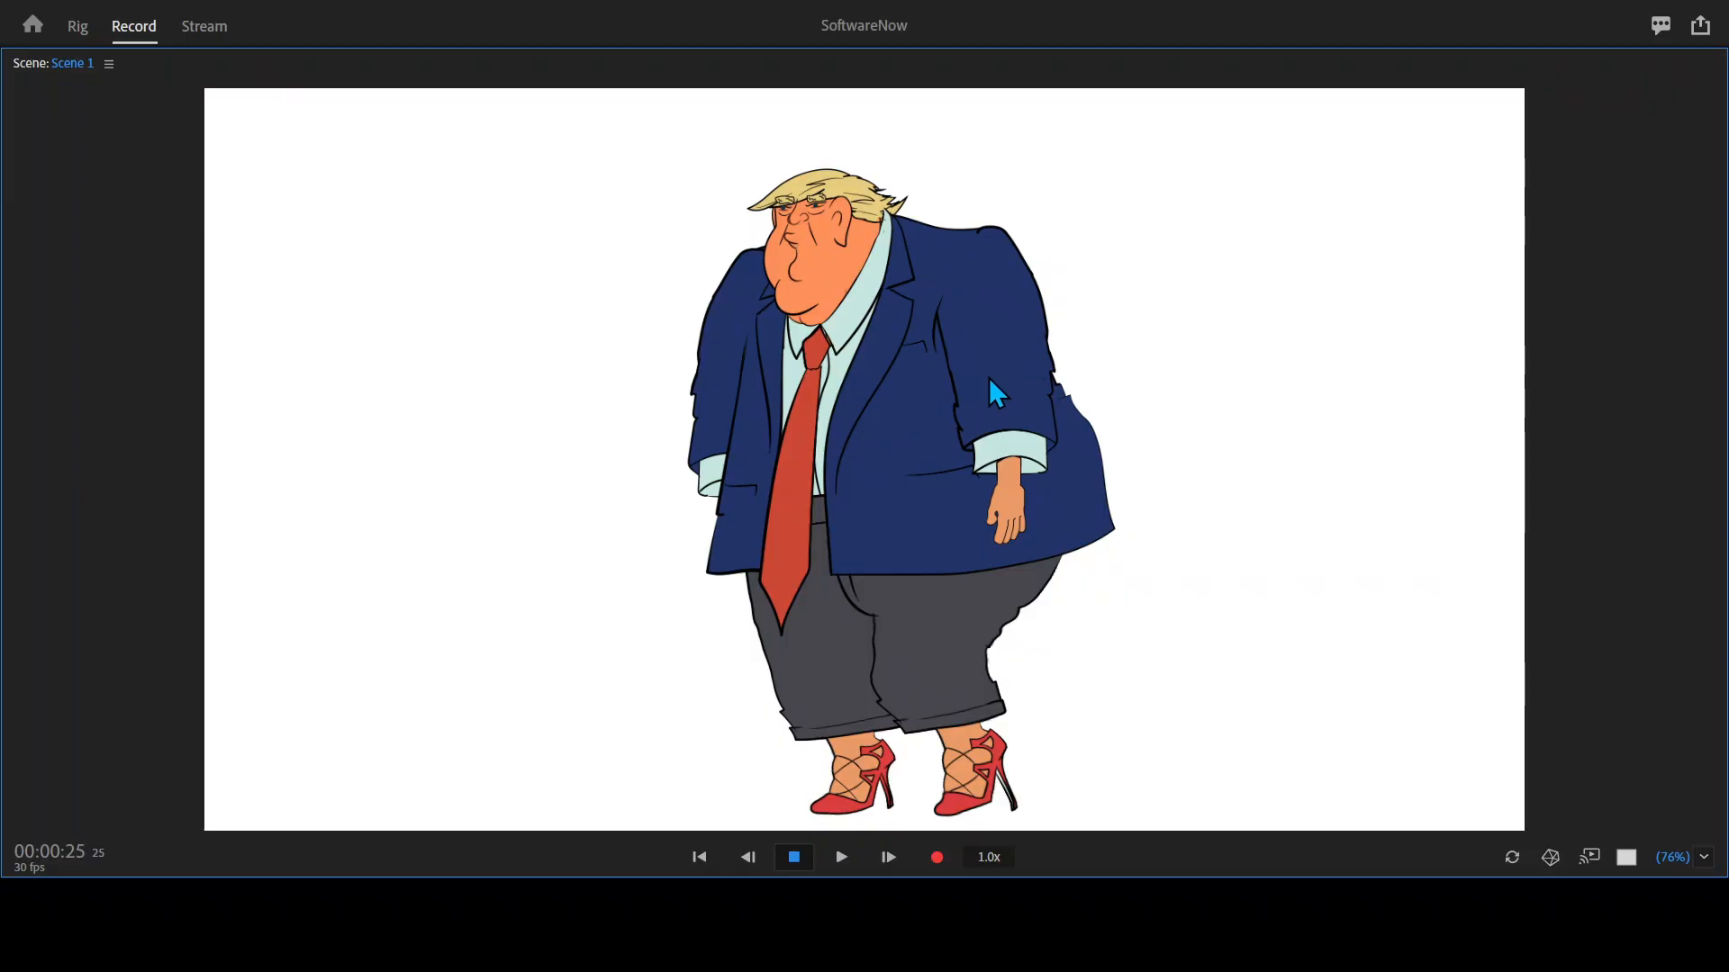
Pull the puppet's near arm outward behind the body at the elbow and raise its hand slightly.
{"action": "left_click_drag", "start_coordinate": [998, 369], "coordinate": [1079, 360]}
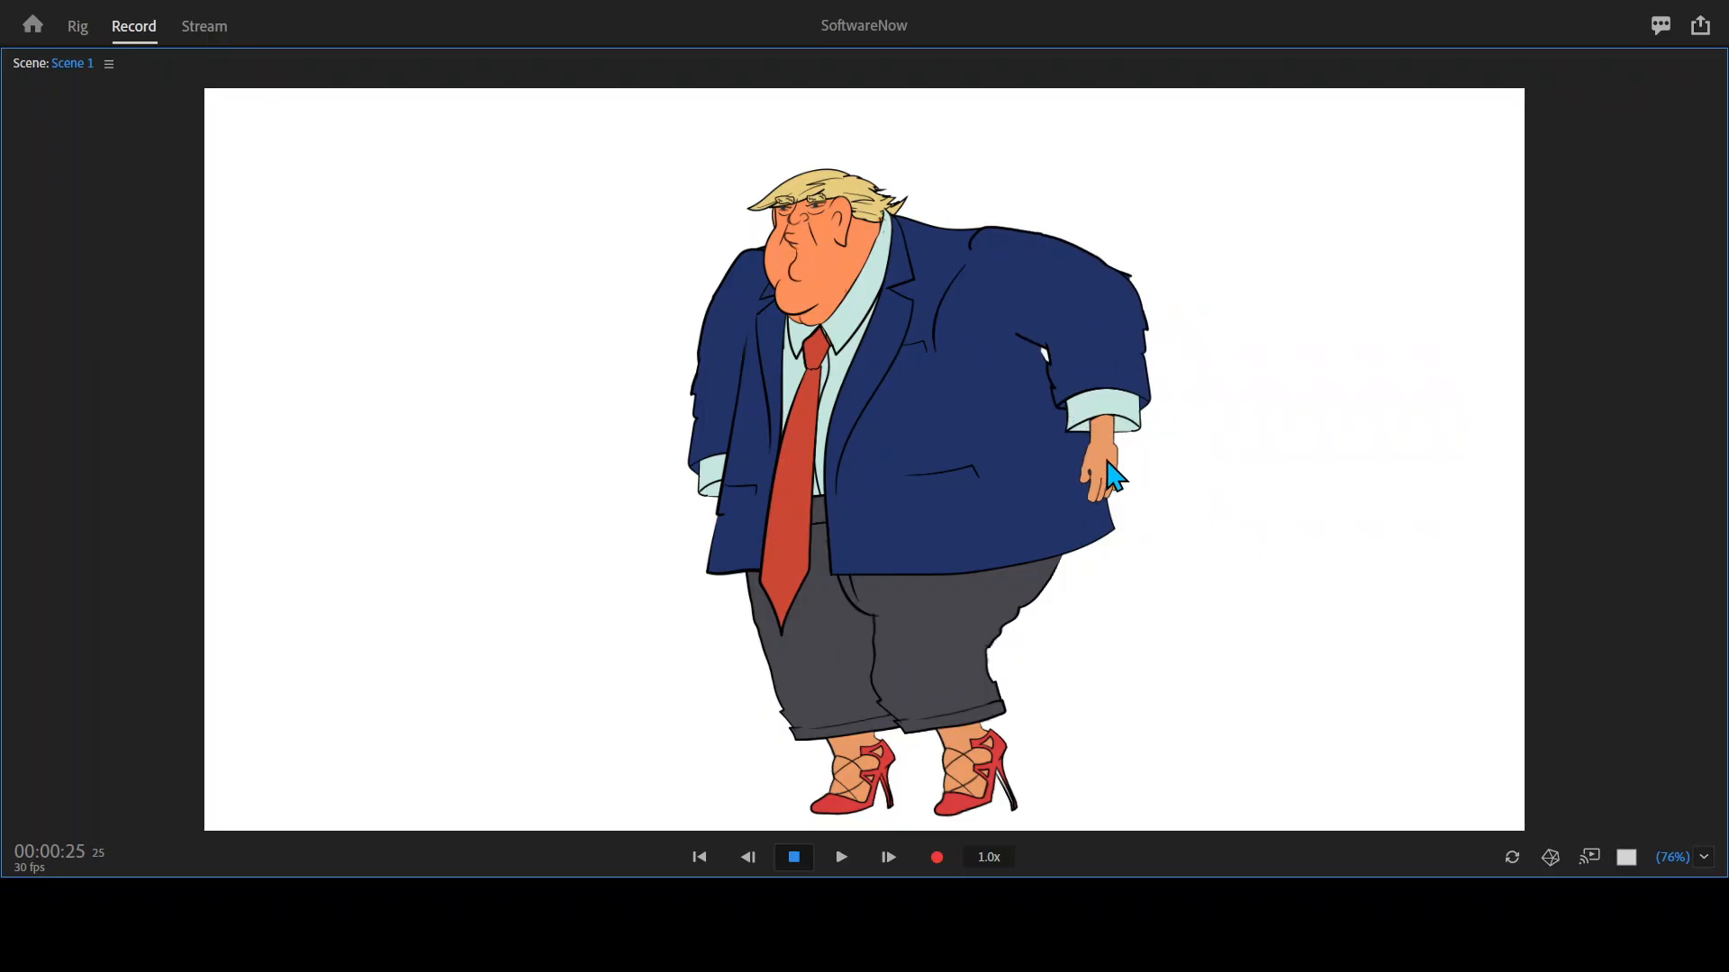
{"action": "mouse_move", "coordinate": [1111, 475]}
{"action": "left_mouse_down"}
{"action": "mouse_move", "coordinate": [1023, 429]}
{"action": "mouse_move", "coordinate": [1073, 411]}
{"action": "mouse_move", "coordinate": [1105, 448]}
{"action": "left_mouse_up"}
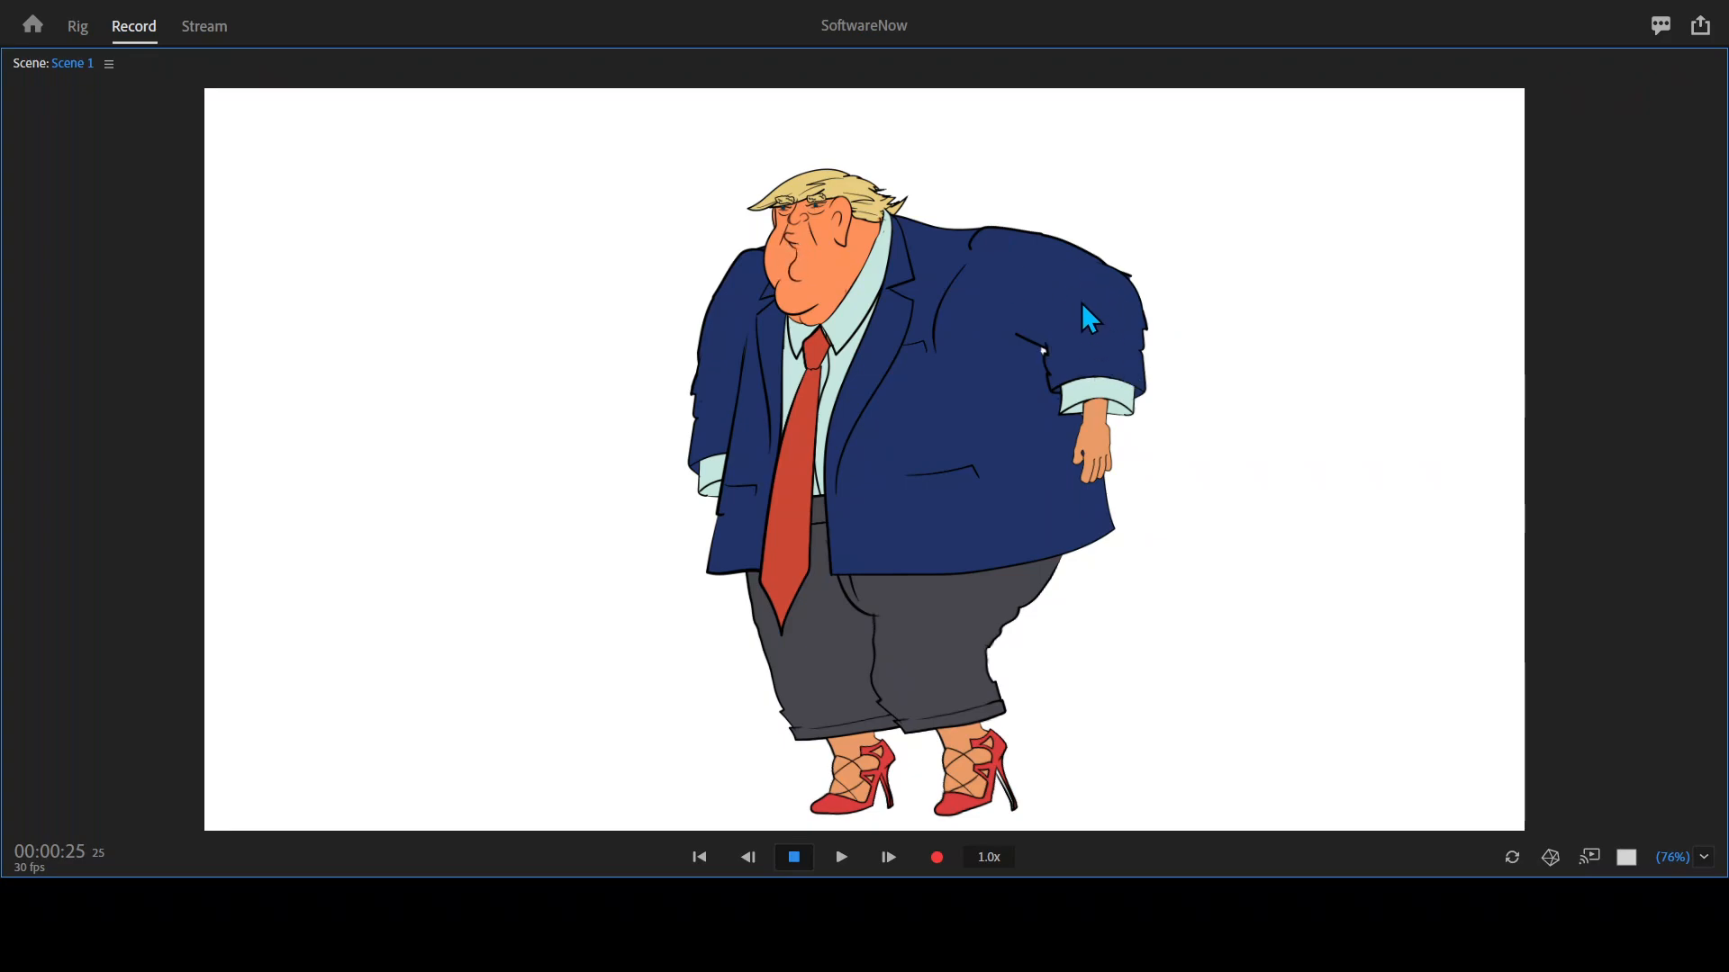
{"action": "left_click_drag", "start_coordinate": [1104, 427], "coordinate": [1103, 388]}
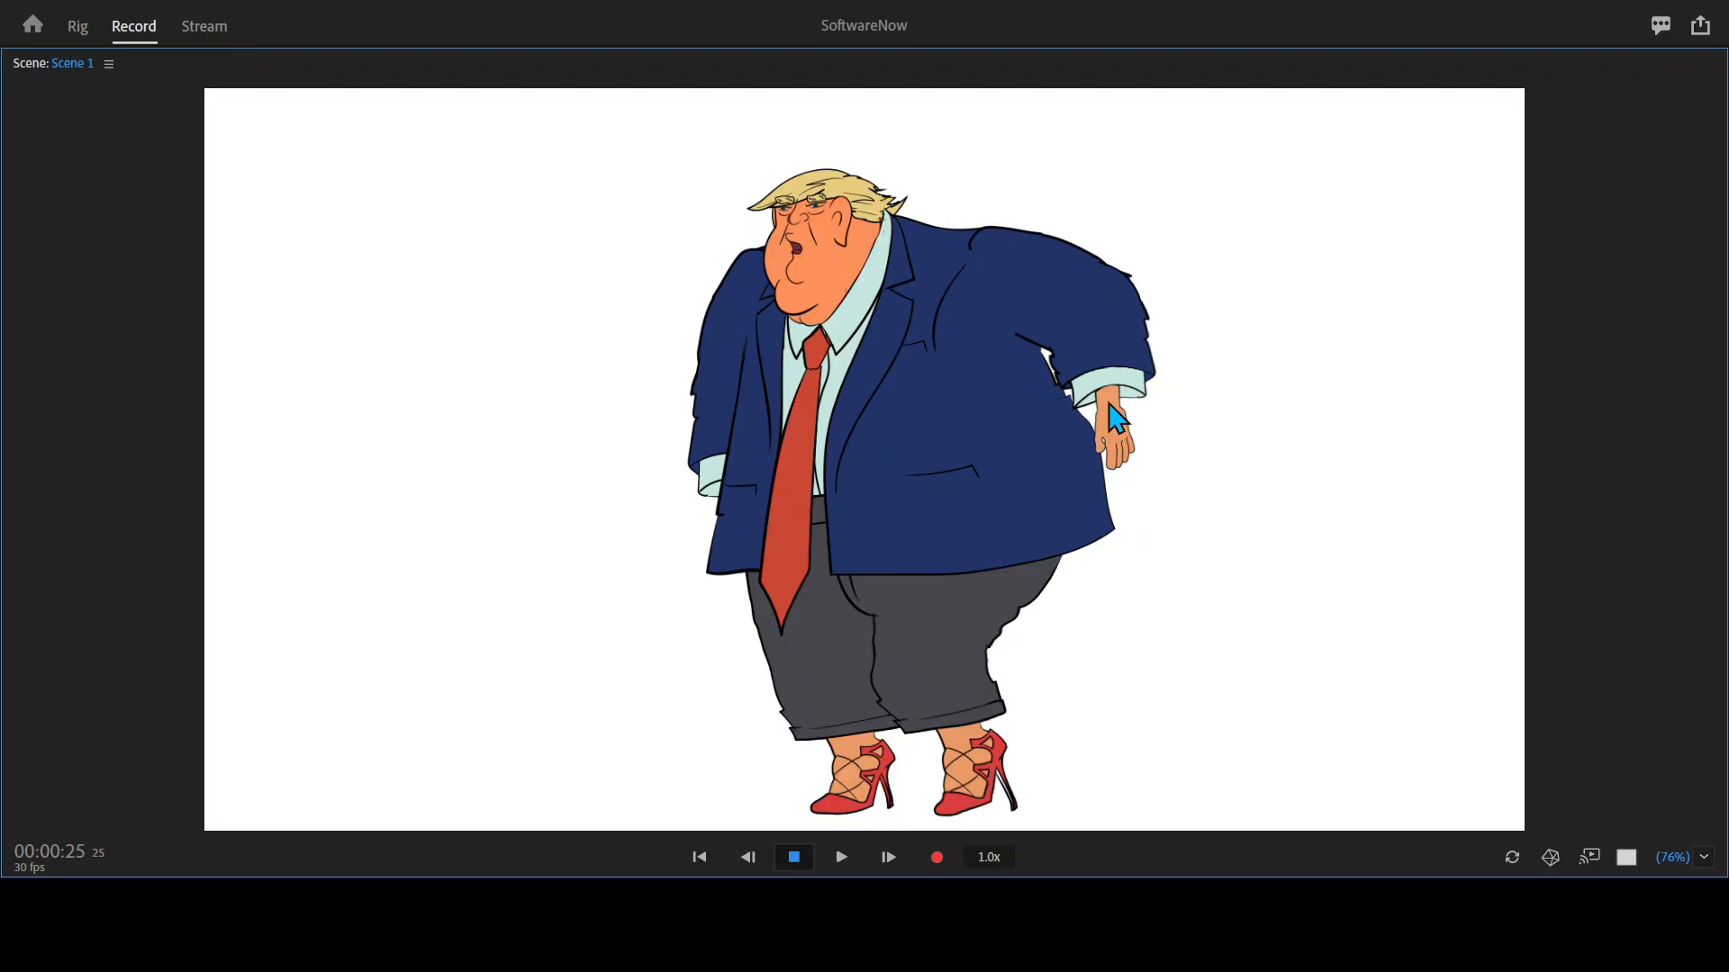
Pose the puppet with its near arm lowered beside the body, hips slightly forward and far forearm reaching out in front.
{"action": "left_click_drag", "start_coordinate": [1125, 431], "coordinate": [1091, 461]}
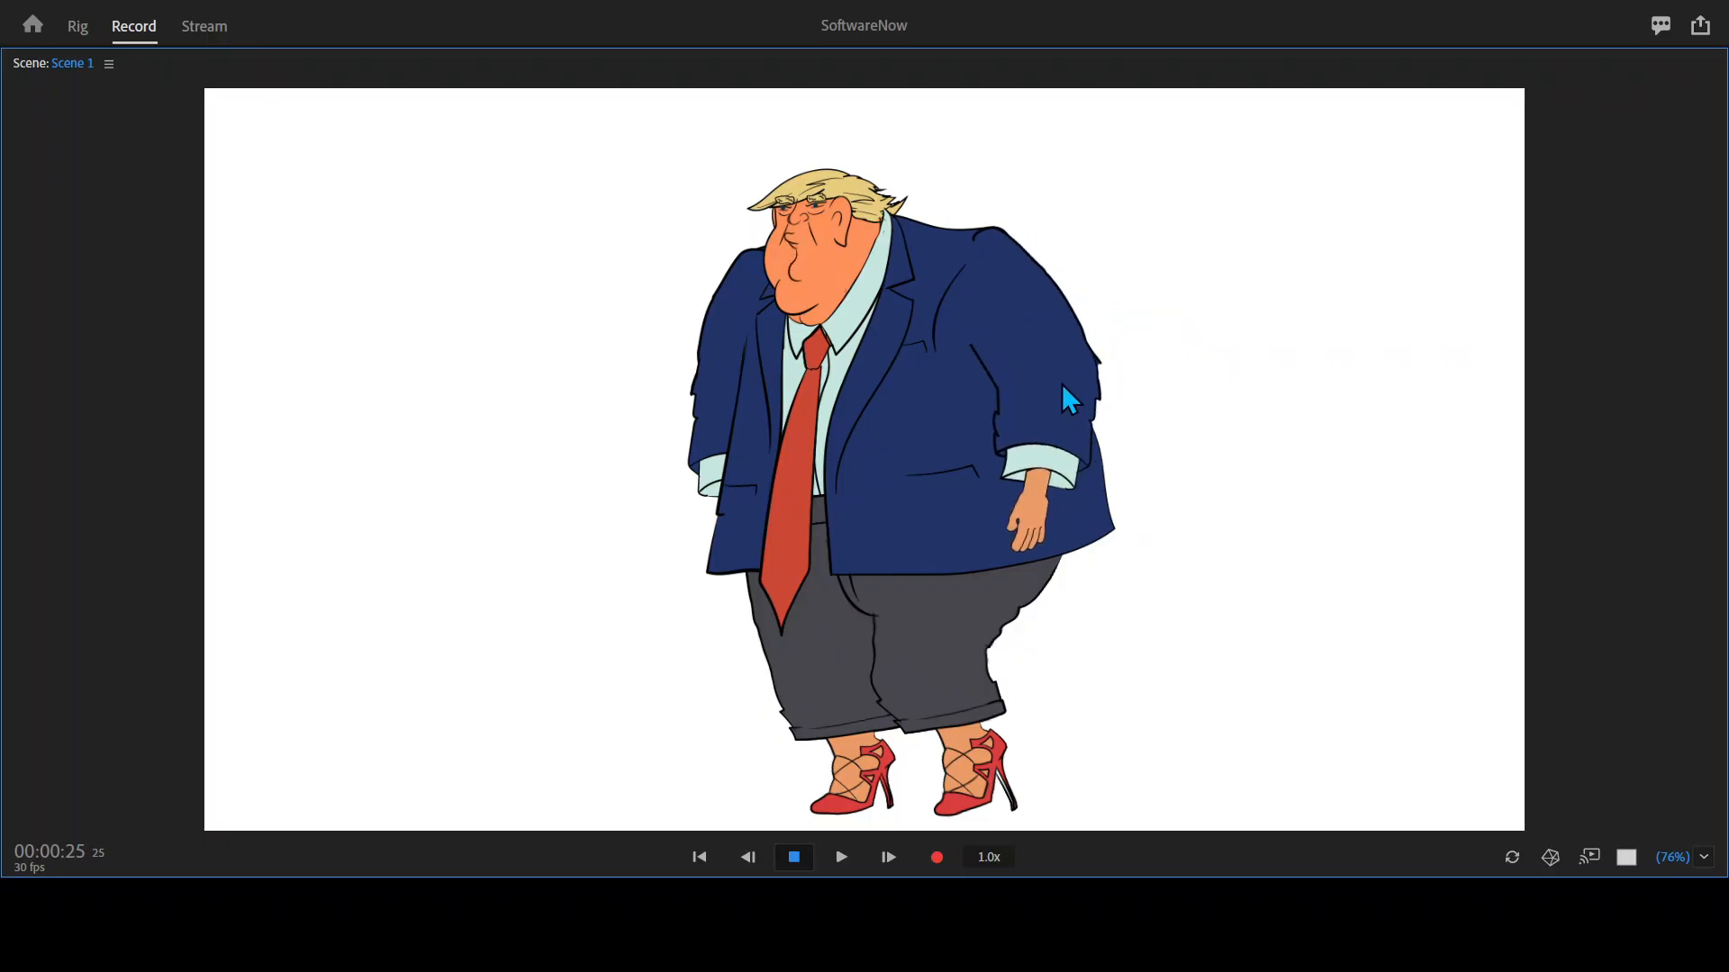
{"action": "left_click_drag", "start_coordinate": [860, 517], "coordinate": [861, 519]}
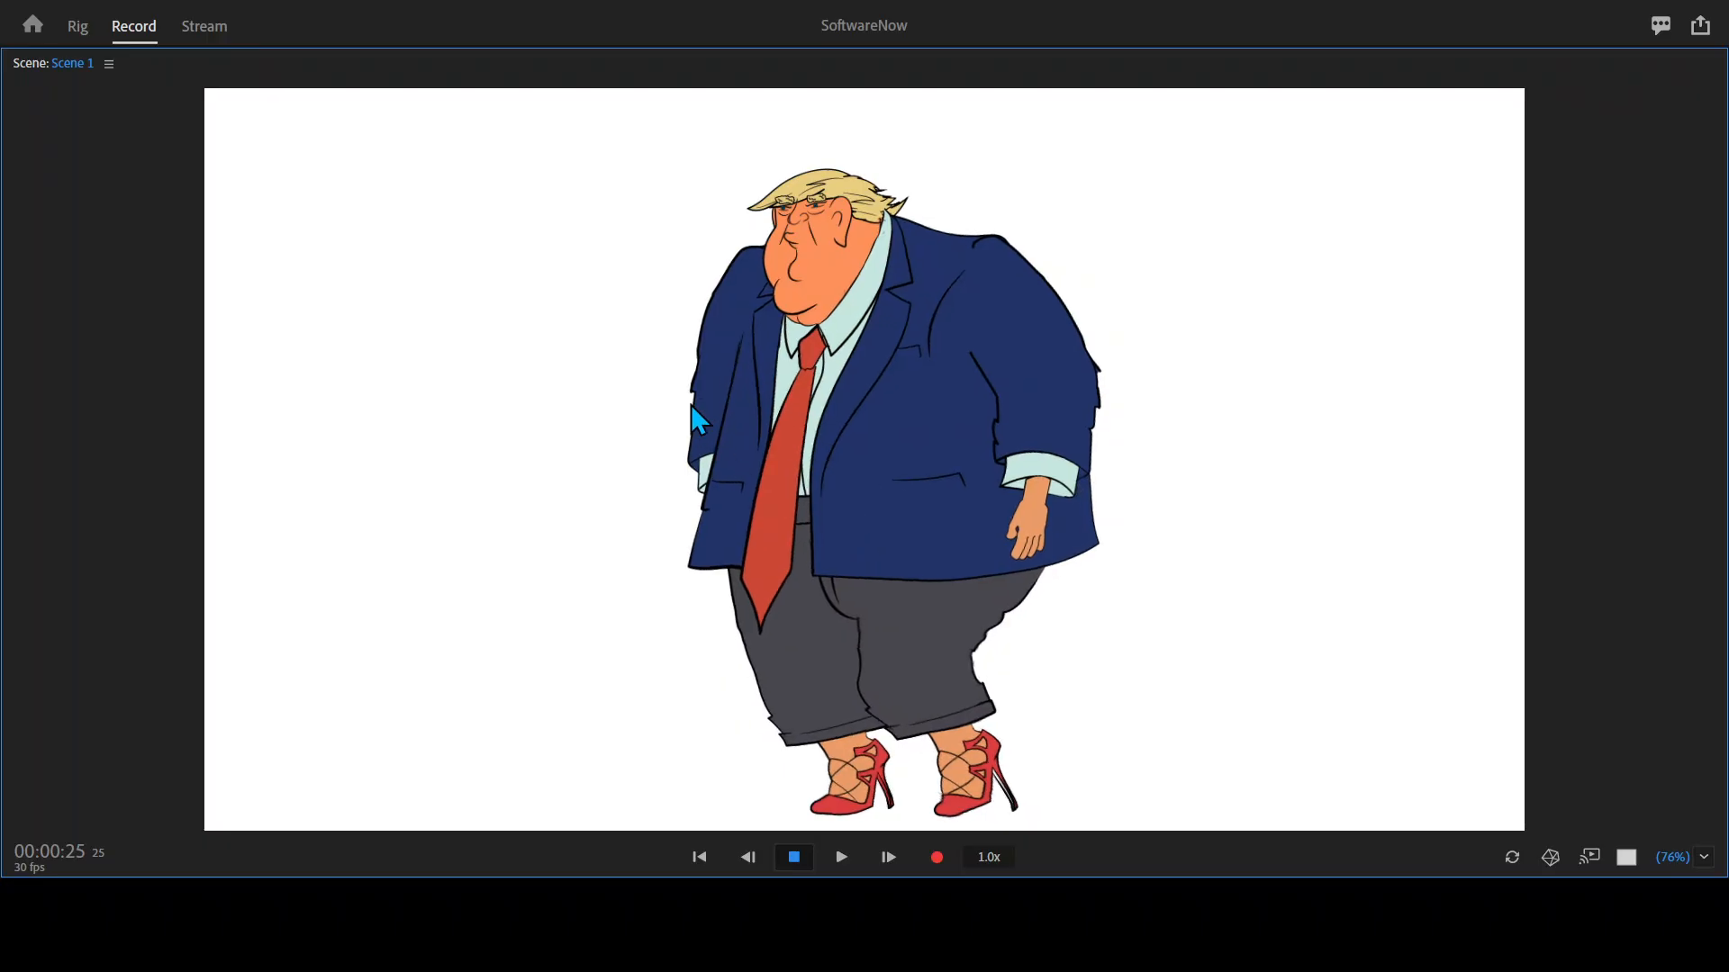
{"action": "left_click_drag", "start_coordinate": [709, 369], "coordinate": [689, 375]}
{"action": "left_click_drag", "start_coordinate": [721, 485], "coordinate": [614, 415]}
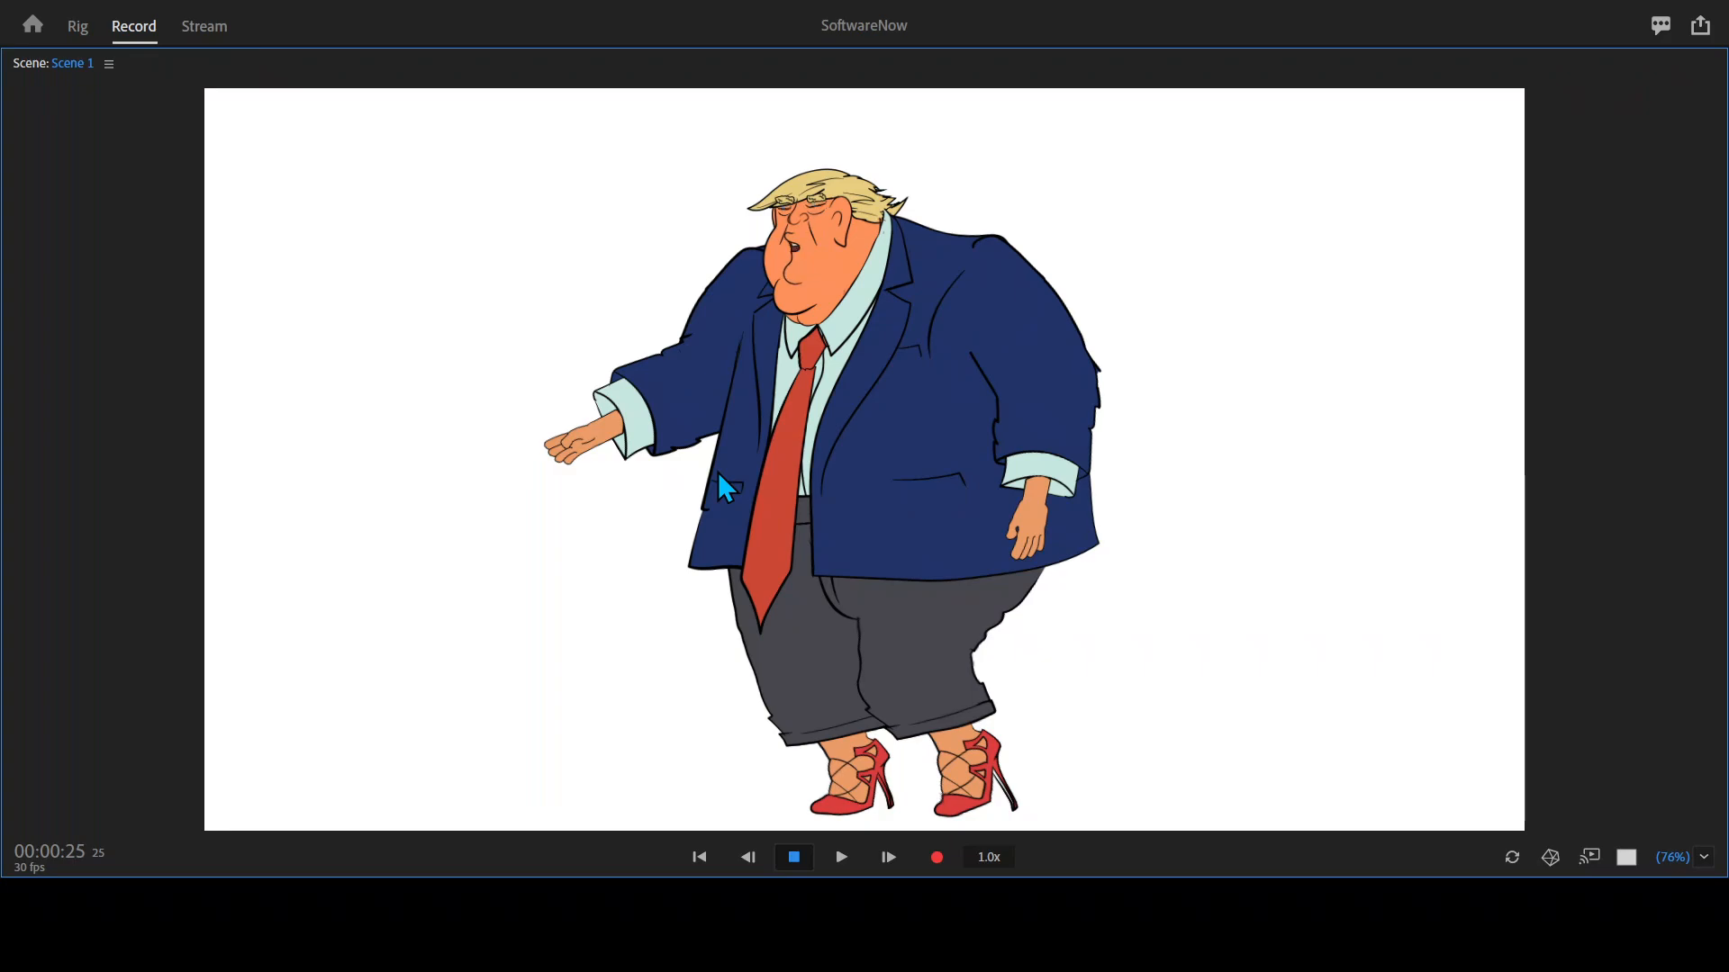
Swap the puppet's near hand for the hand with spread fingers and thumb, and check it in the maximized scene view.
{"action": "key", "text": "grave"}
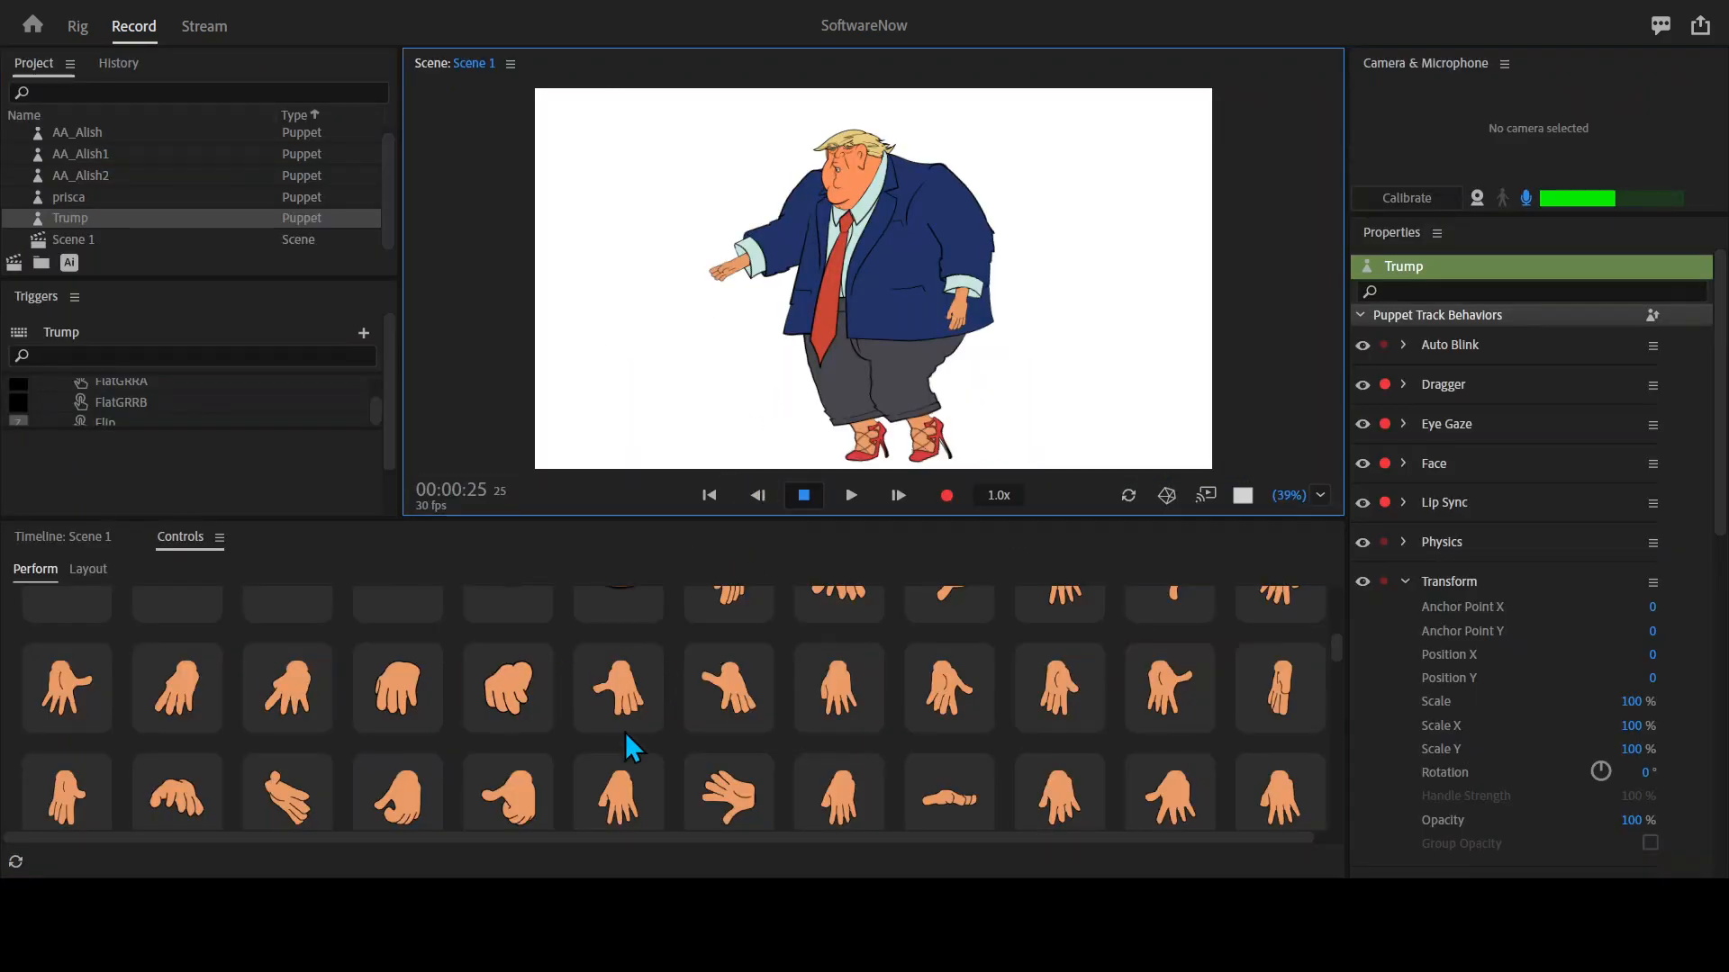
{"action": "left_click", "coordinate": [732, 700]}
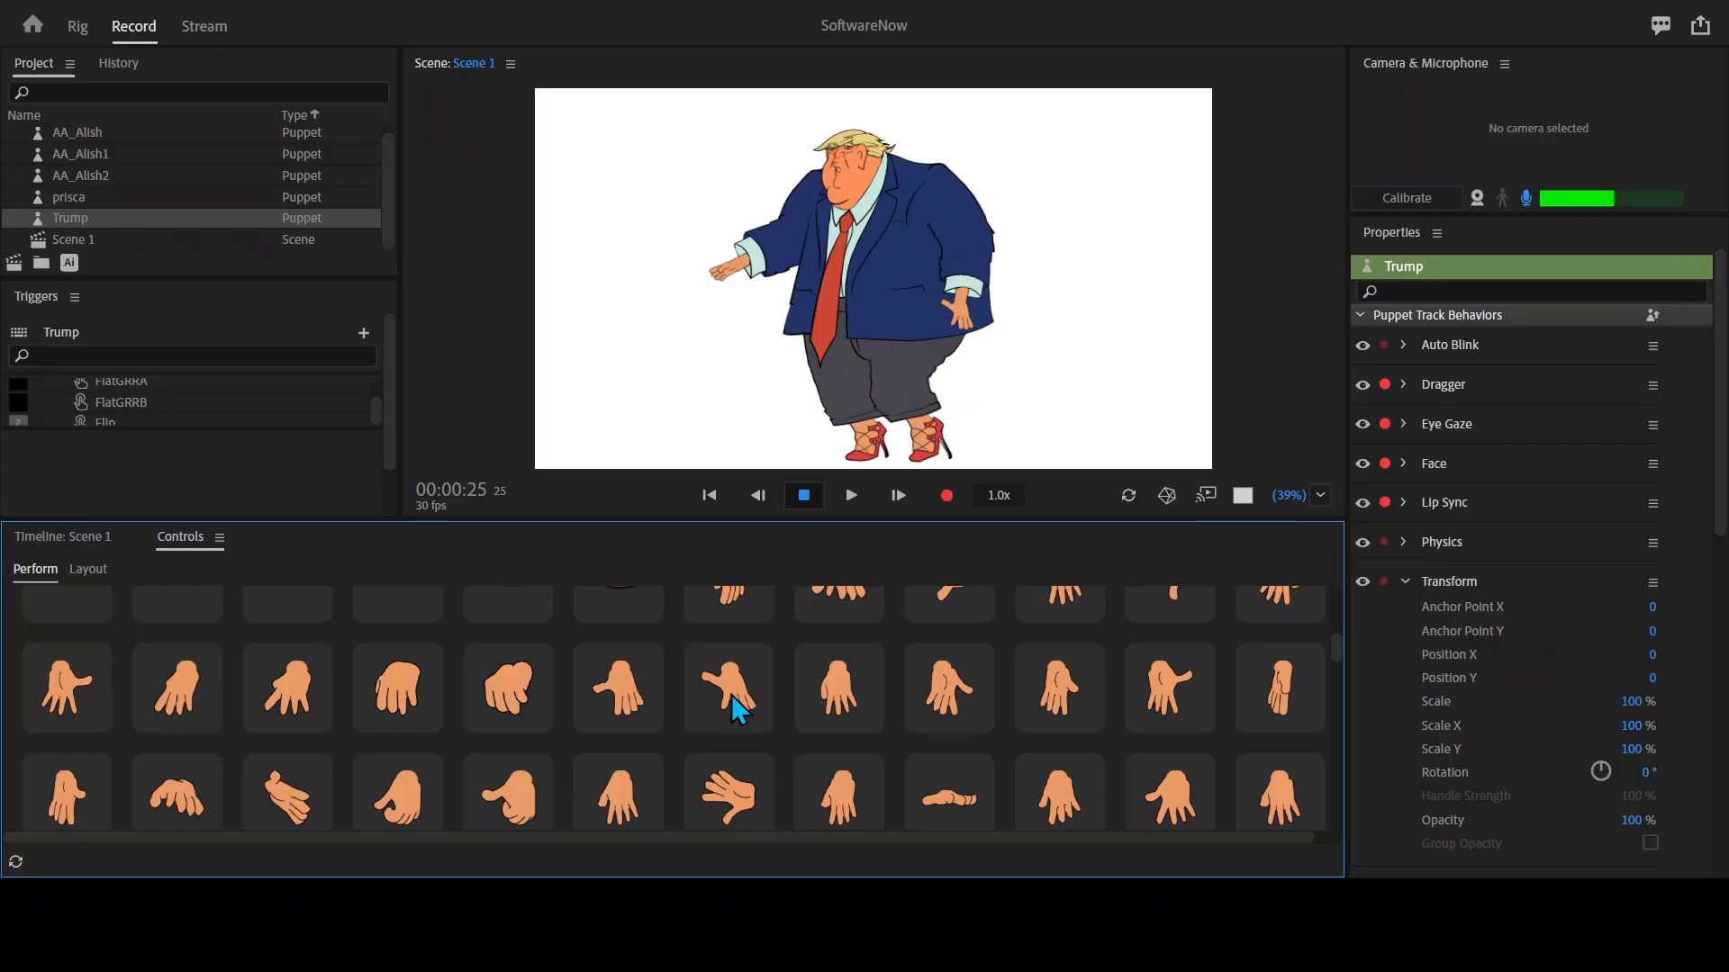
{"action": "left_click", "coordinate": [732, 694]}
{"action": "left_click", "coordinate": [733, 694]}
{"action": "key", "text": "grave"}
{"action": "key", "text": "grave"}
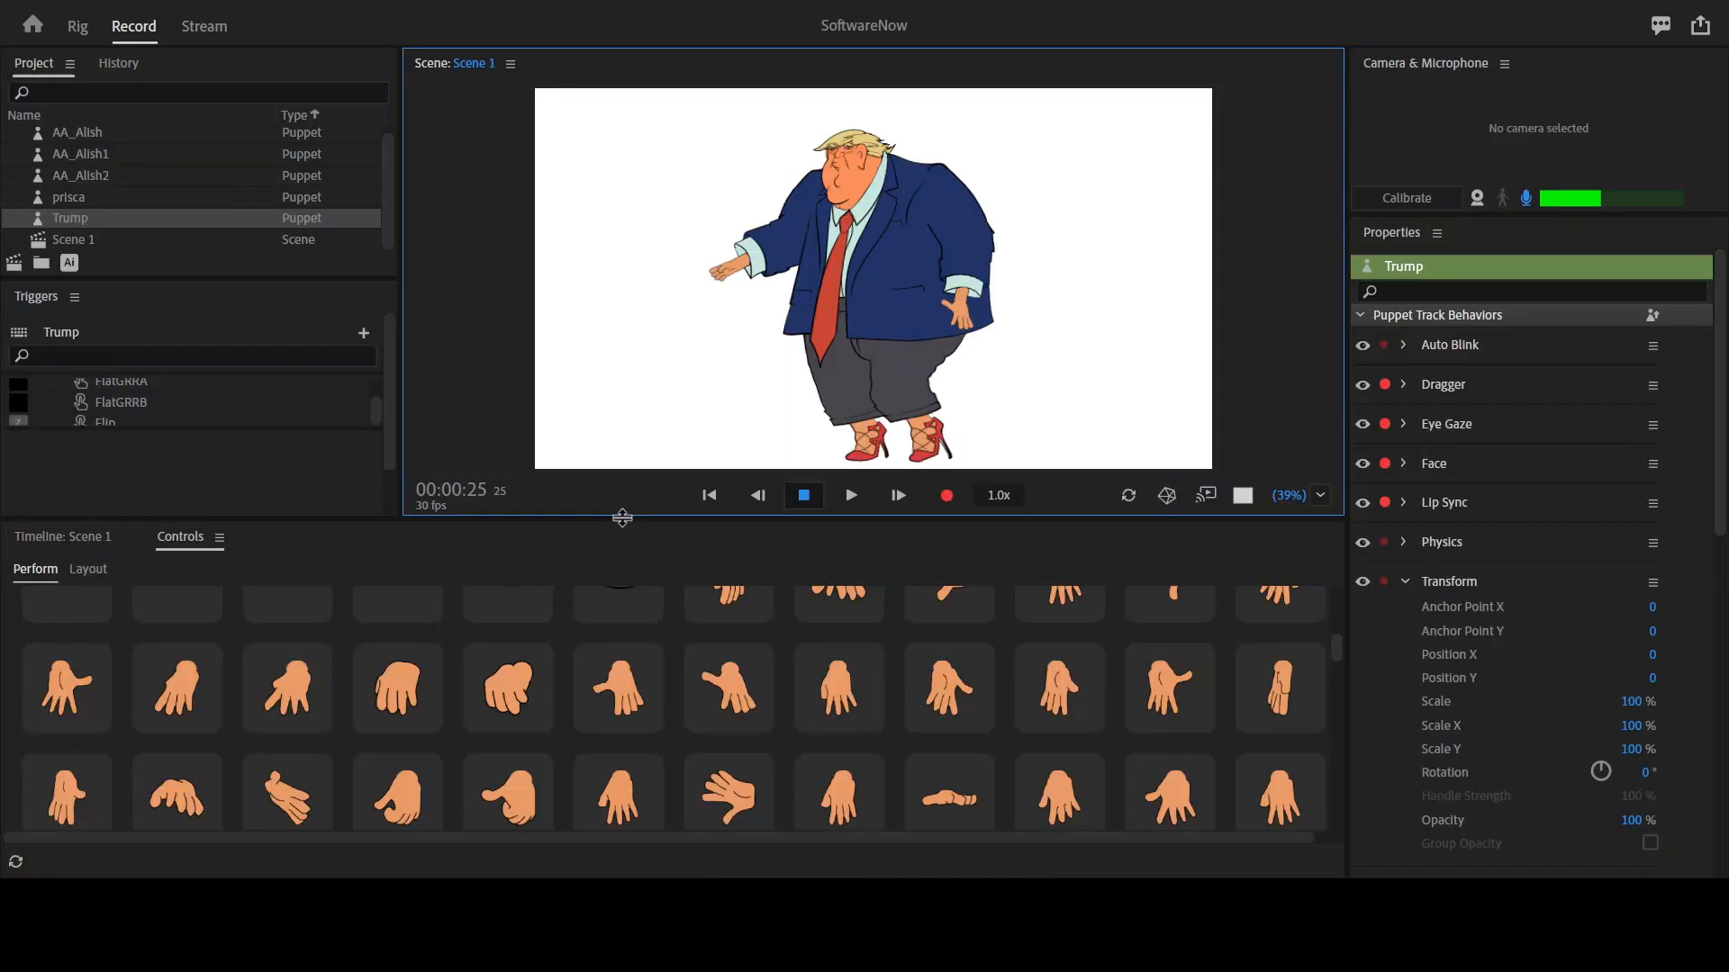
Swap the puppet's outstretched far hand for the open, slightly spread hand and maximize the scene view.
{"action": "key", "text": "grave"}
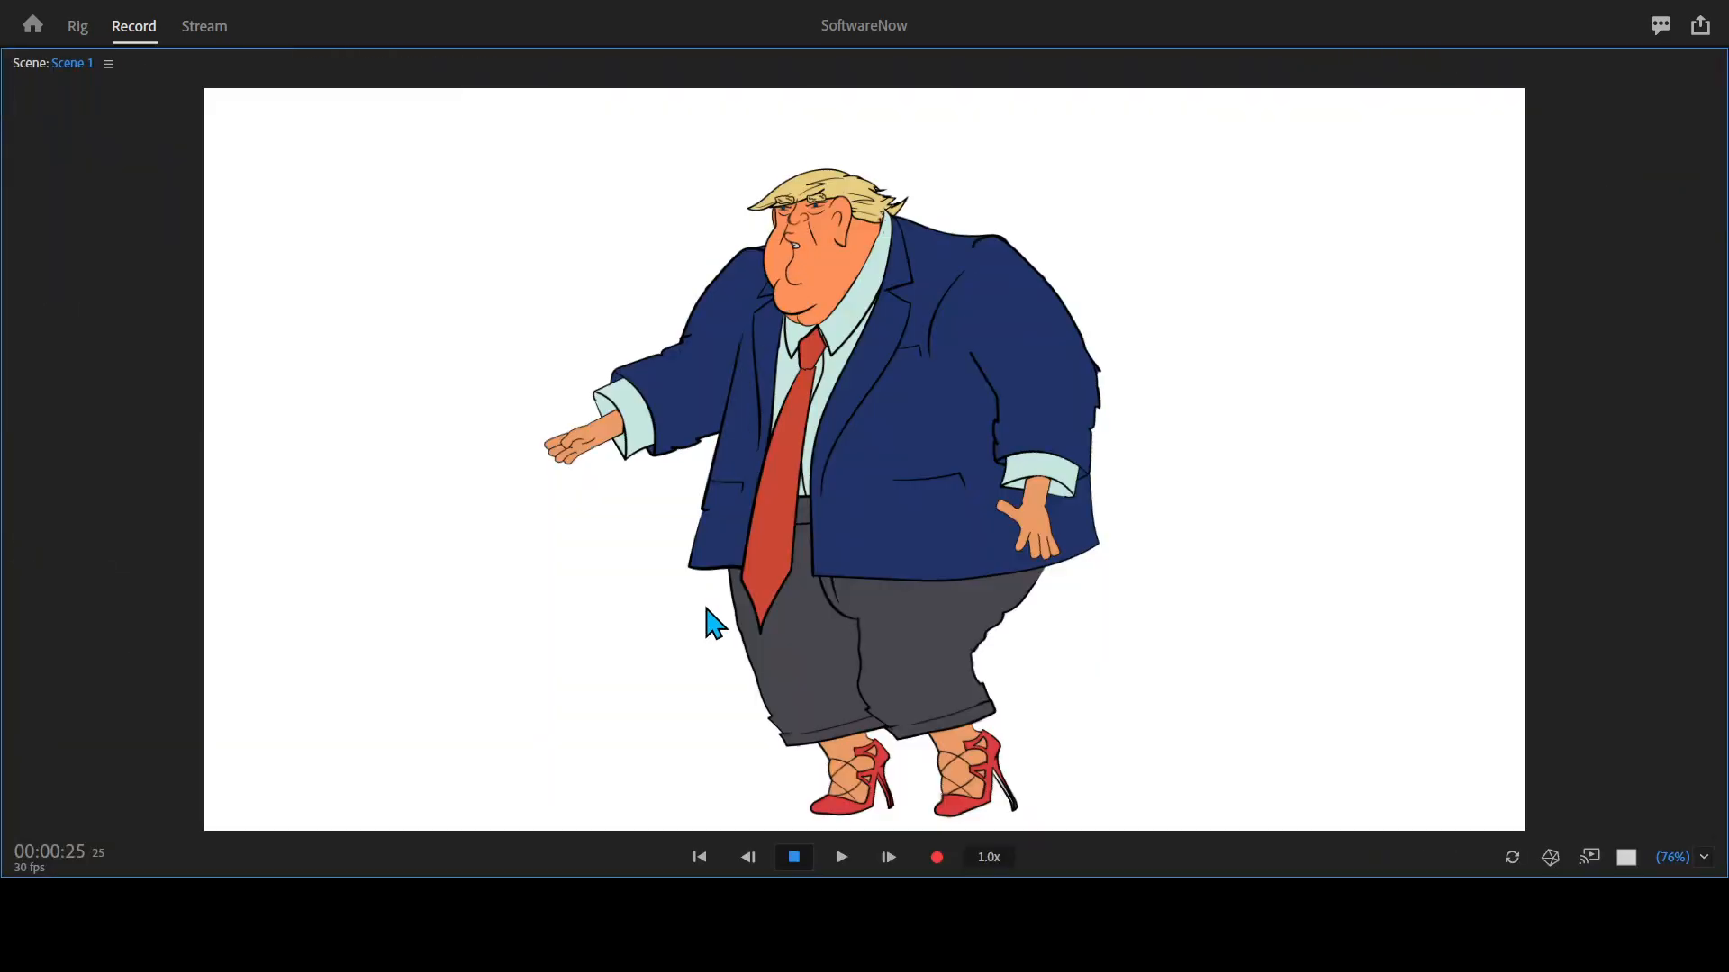
{"action": "key", "text": "grave"}
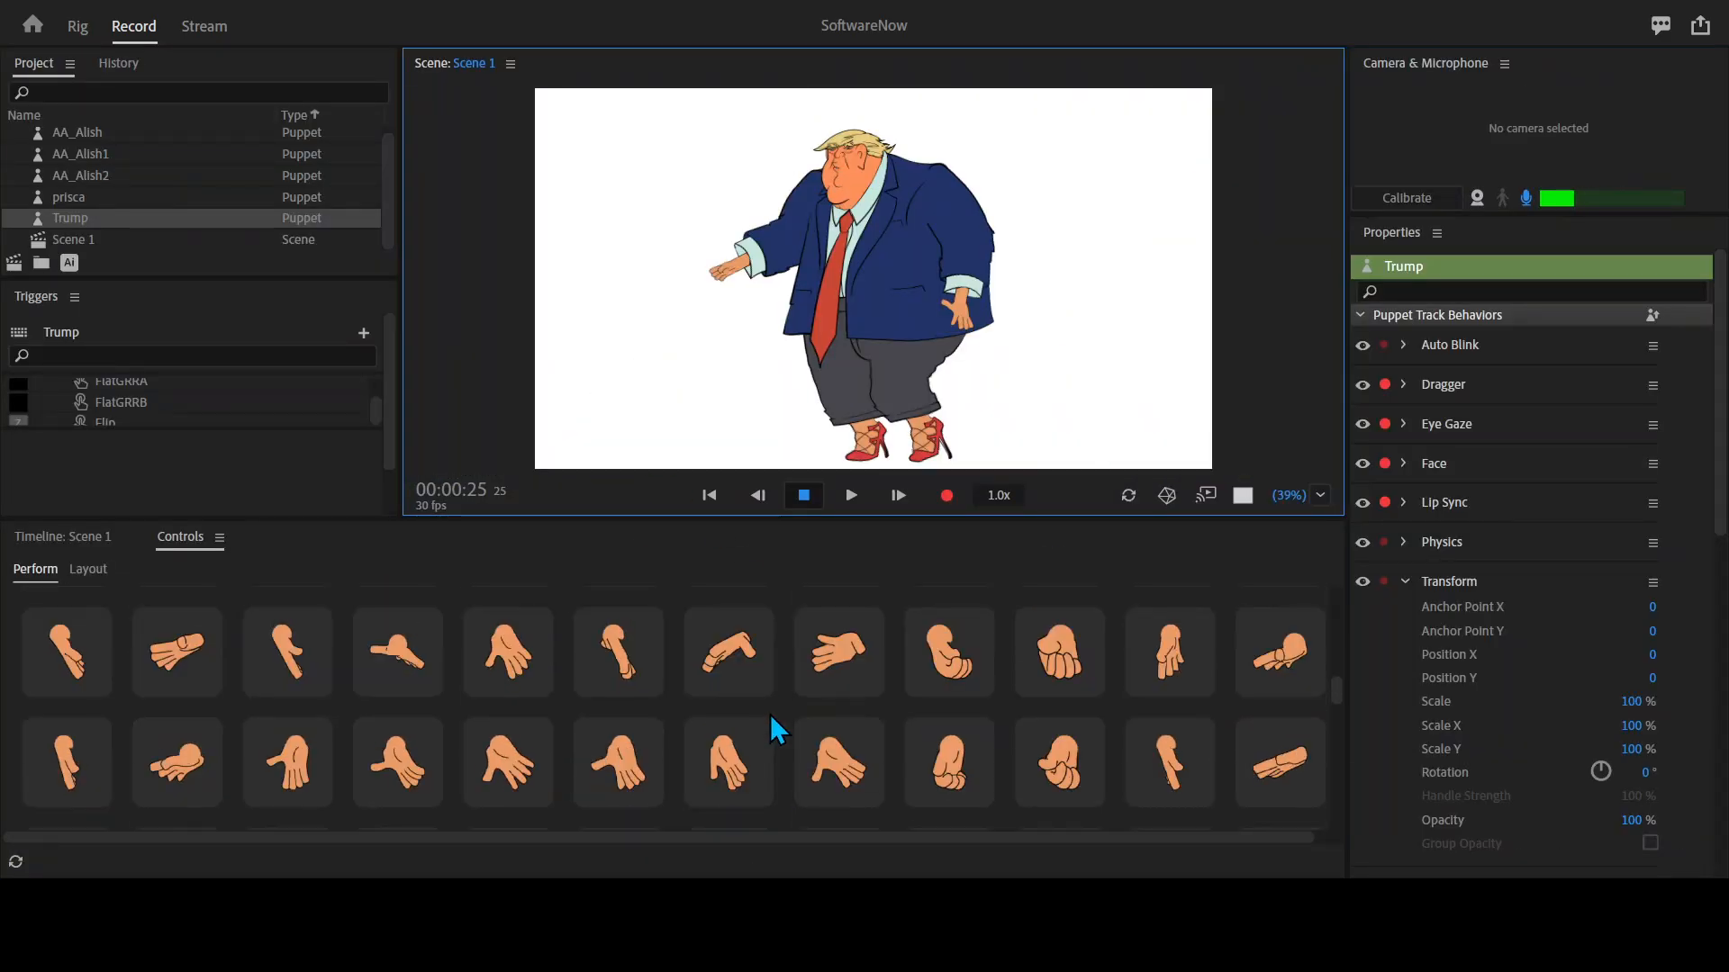
{"action": "scroll", "coordinate": [770, 715], "scroll_direction": "down", "scroll_amount": 1}
{"action": "left_click", "coordinate": [704, 693]}
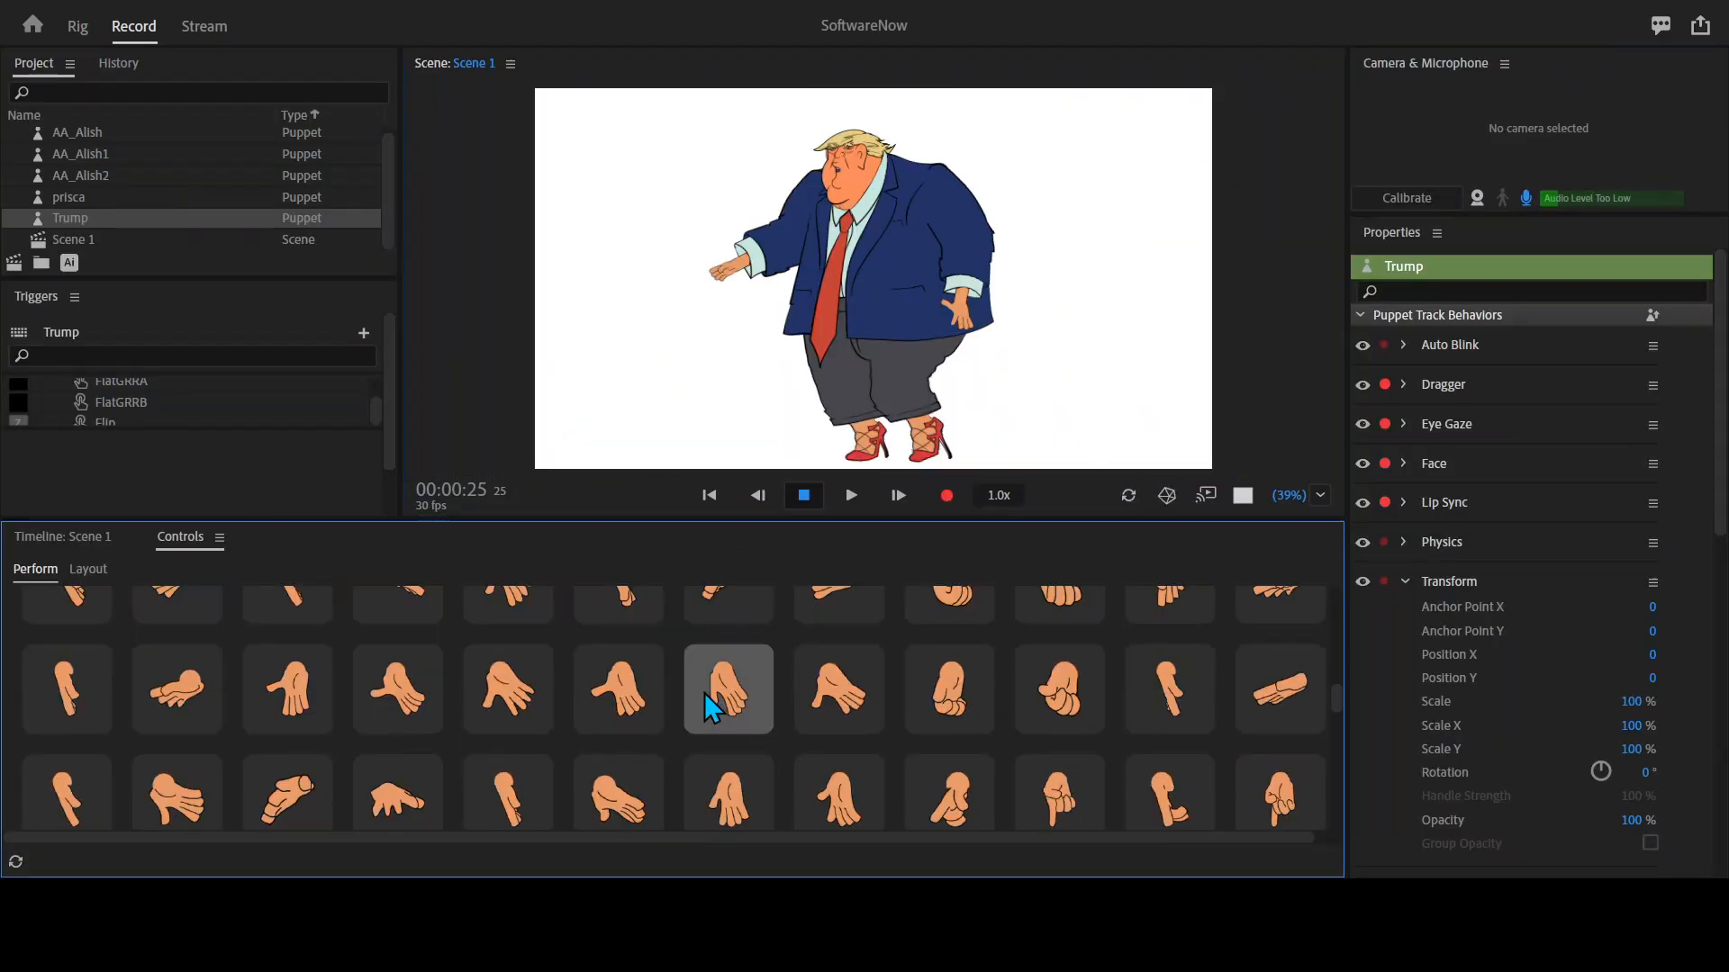
{"action": "key", "text": "grave"}
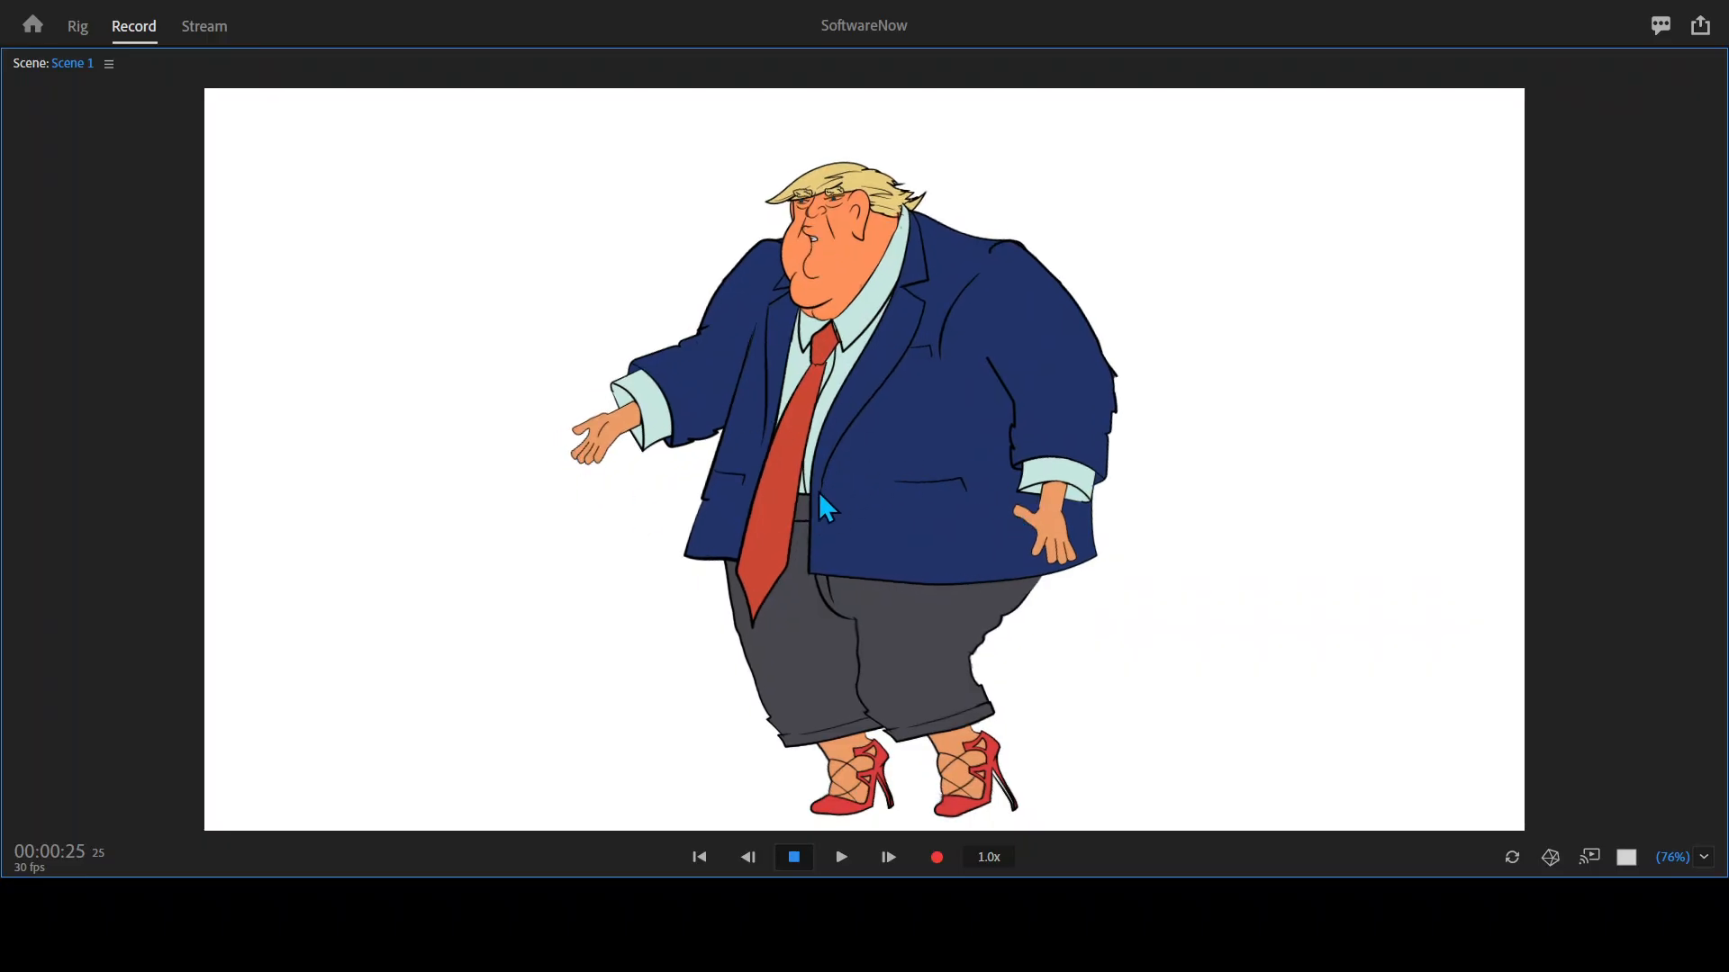
Shift the puppet's hips backward in the maximized scene view and return to the Scene 1 timeline.
{"action": "key", "text": "grave"}
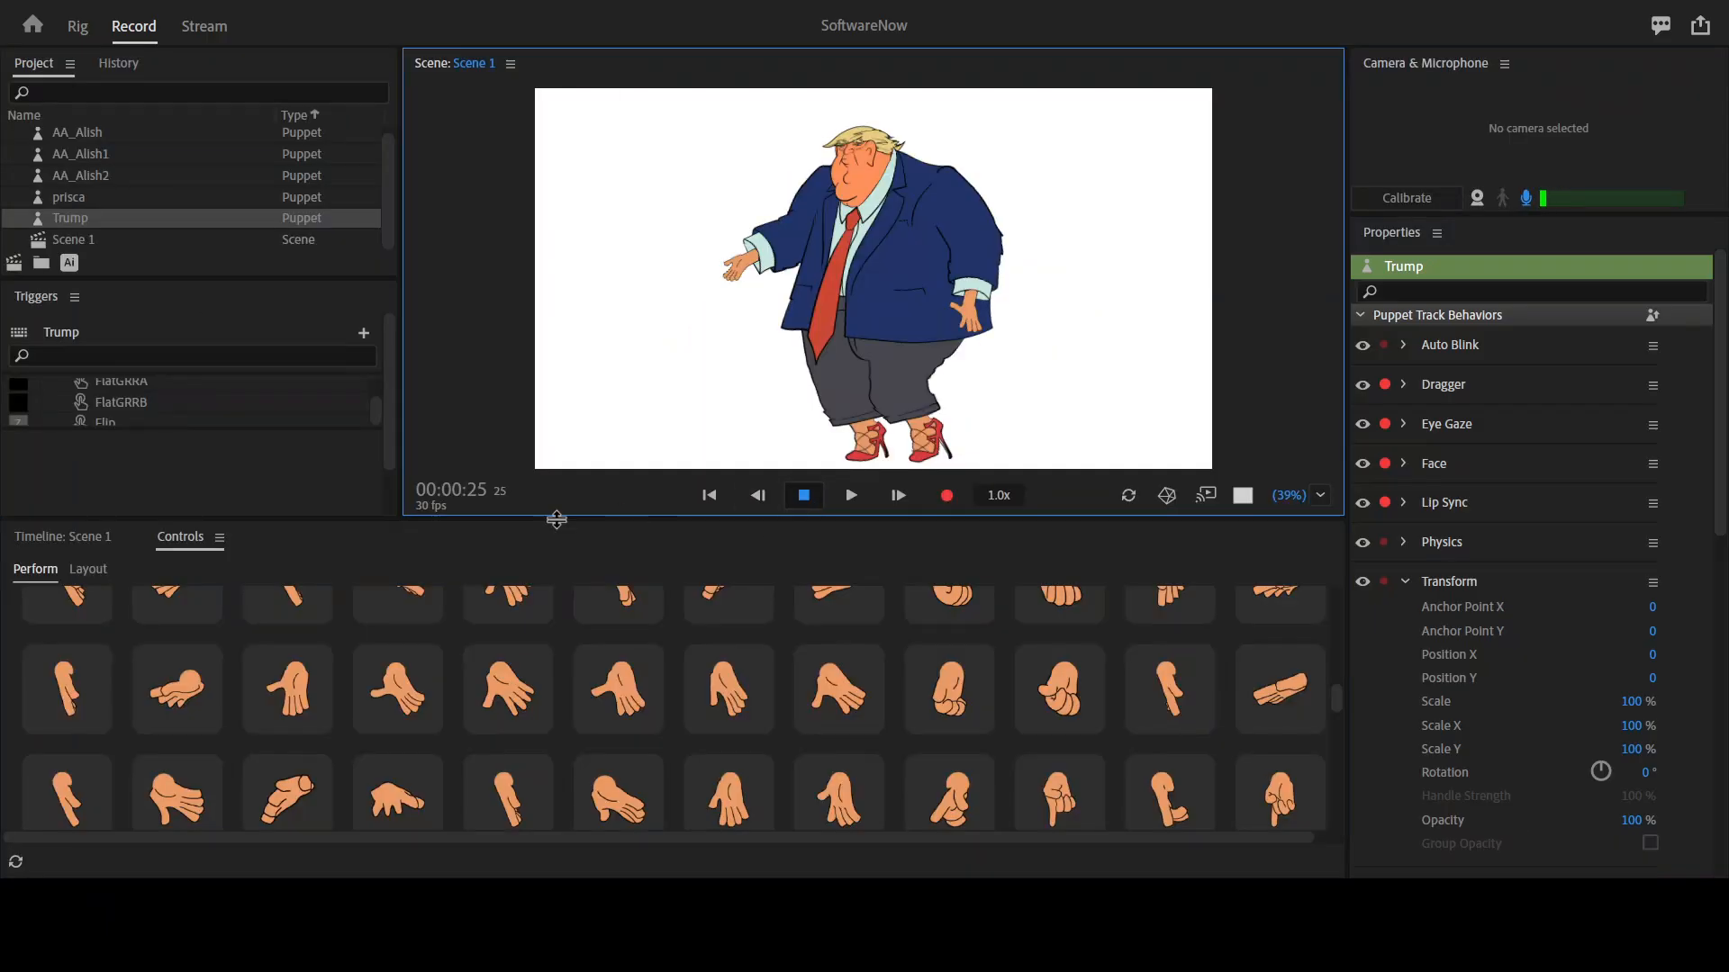
{"action": "left_click", "coordinate": [63, 540]}
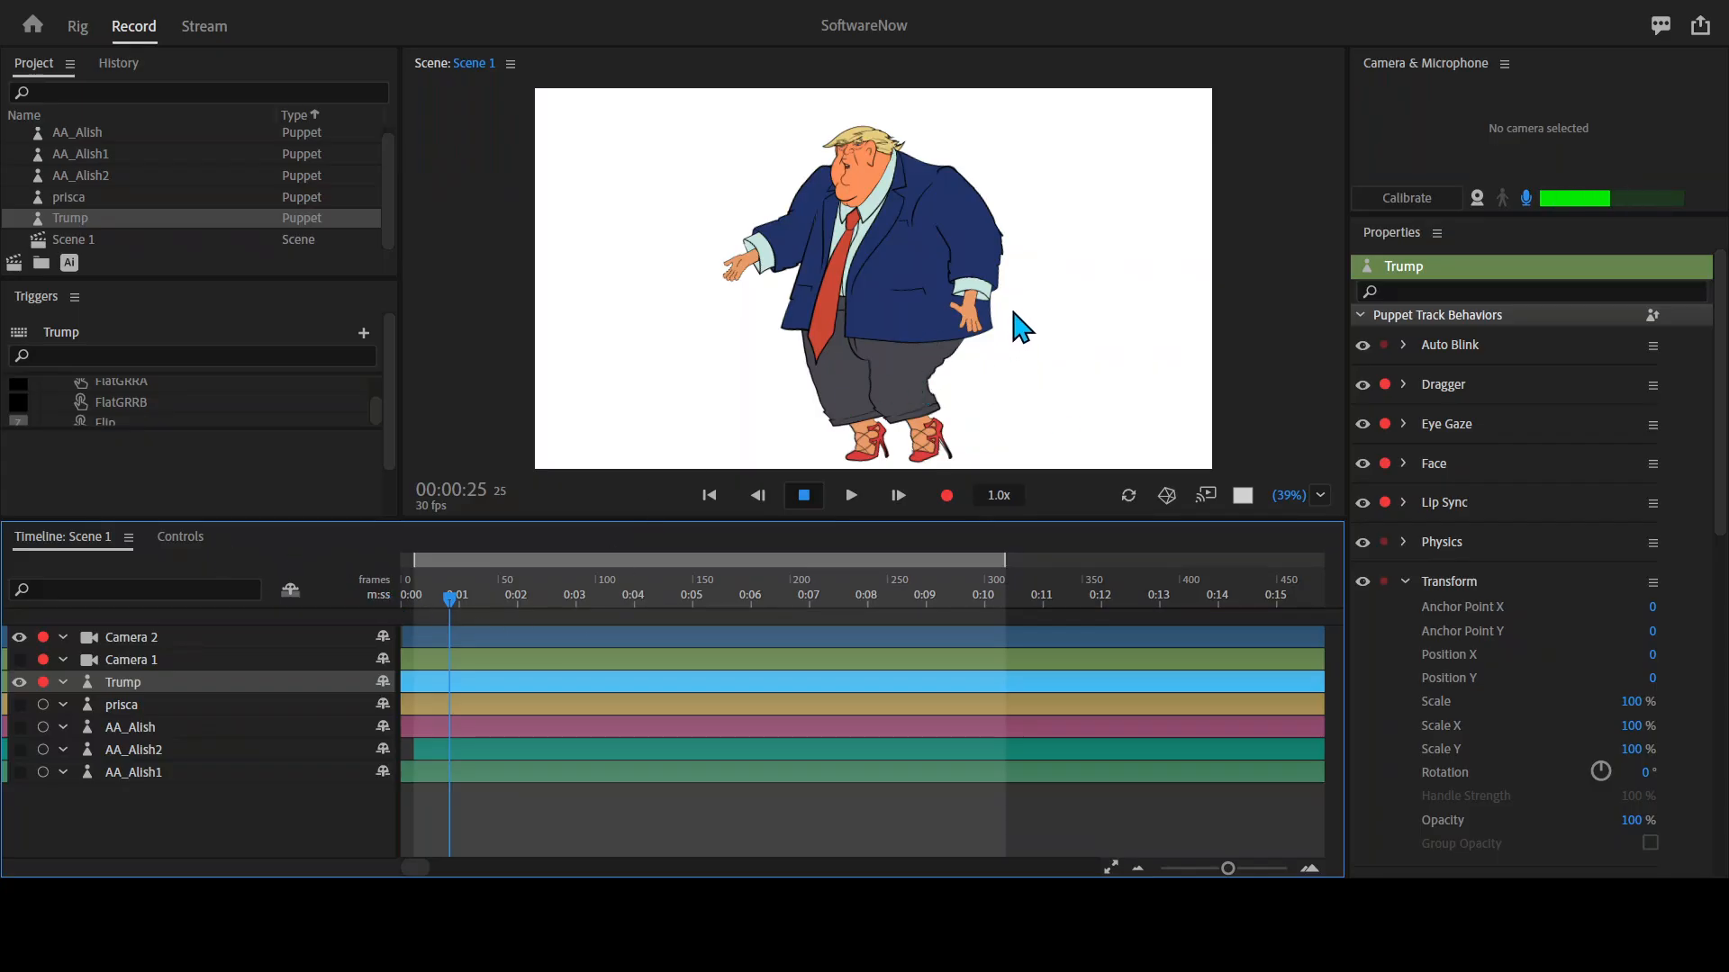
{"action": "key", "text": "grave"}
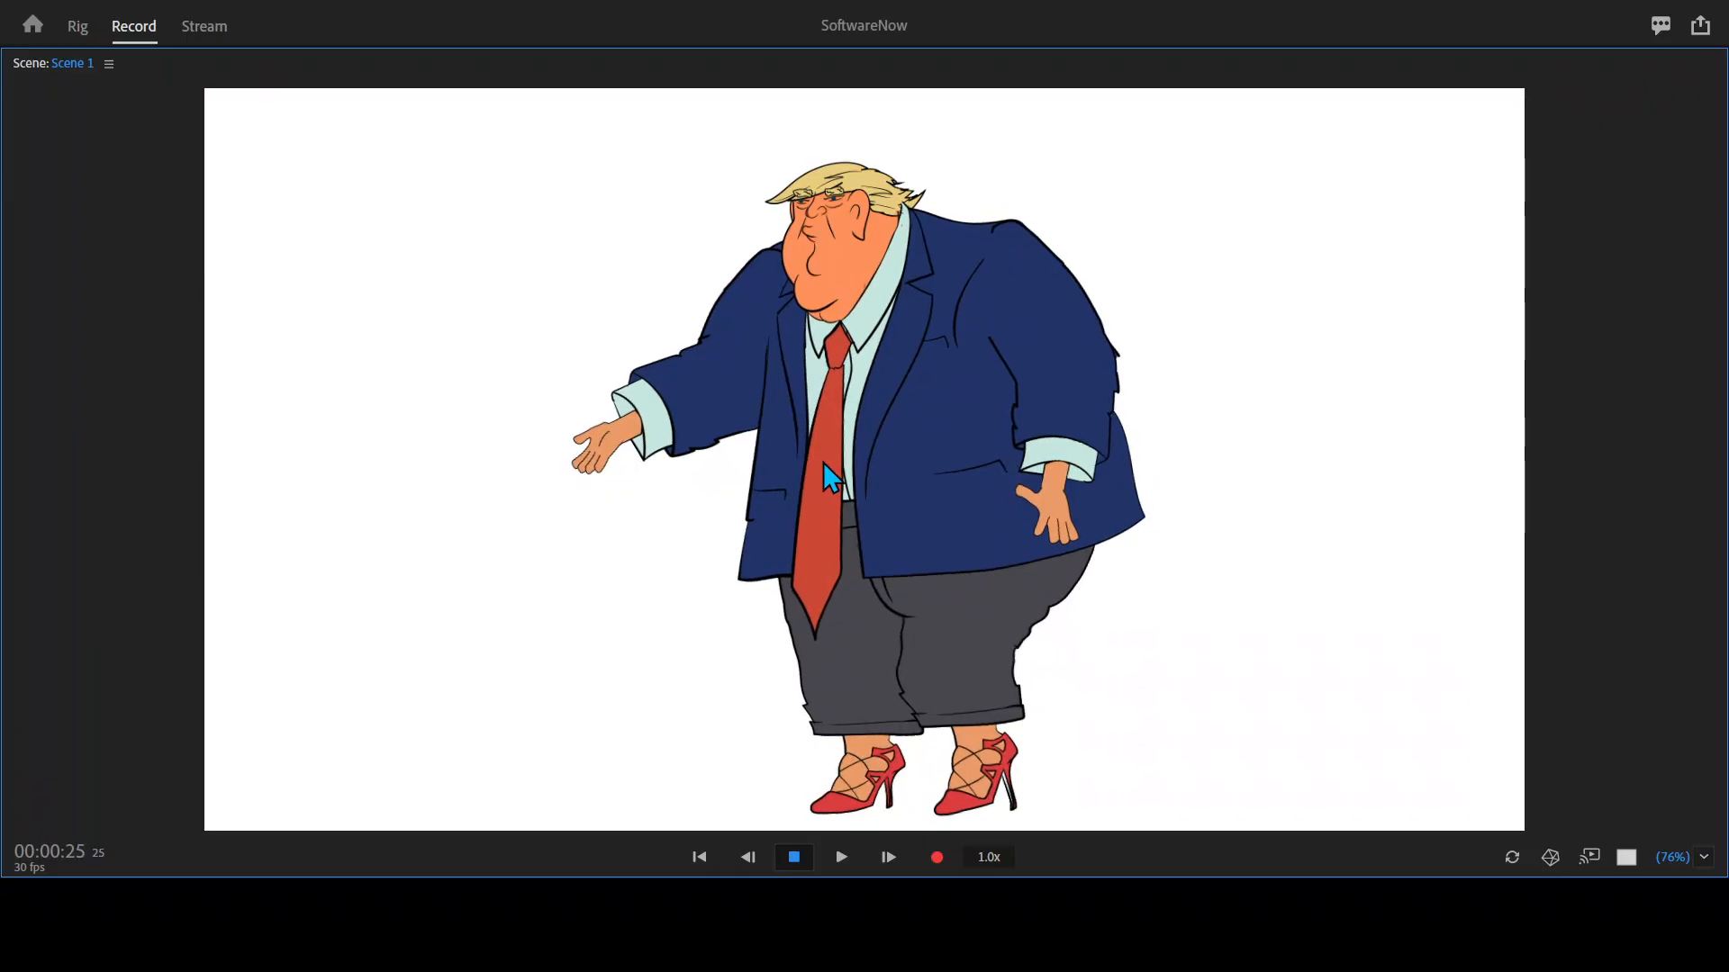
{"action": "key", "text": "grave"}
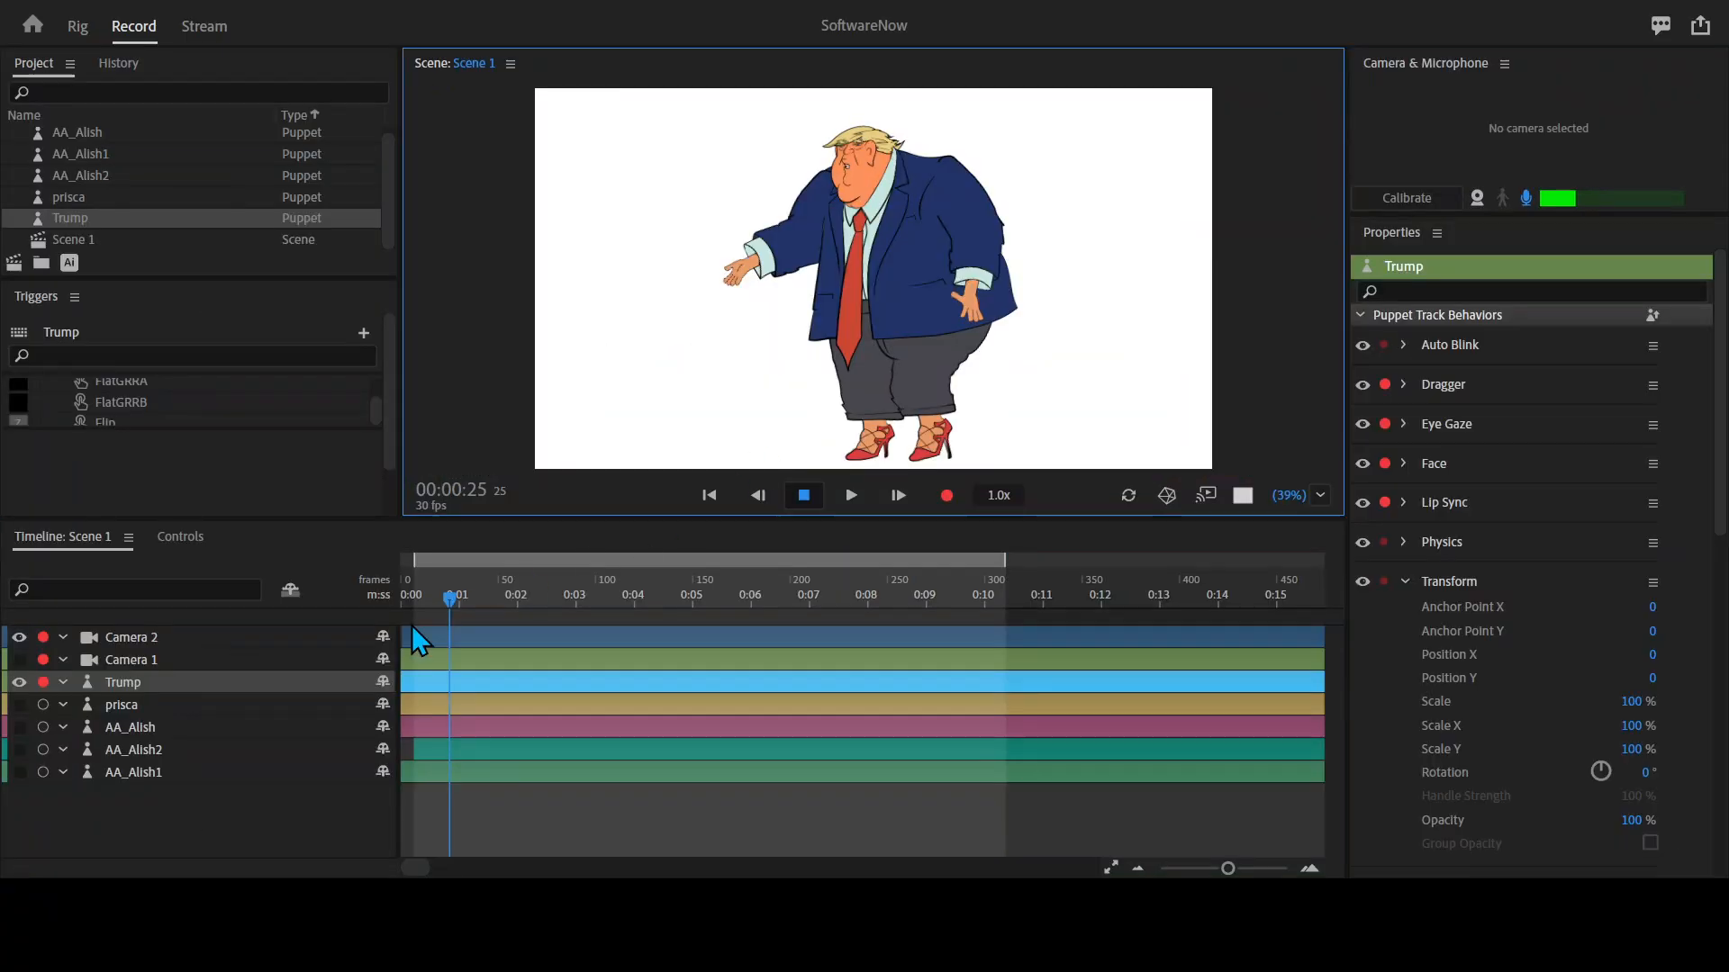
{"action": "left_click", "coordinate": [180, 538]}
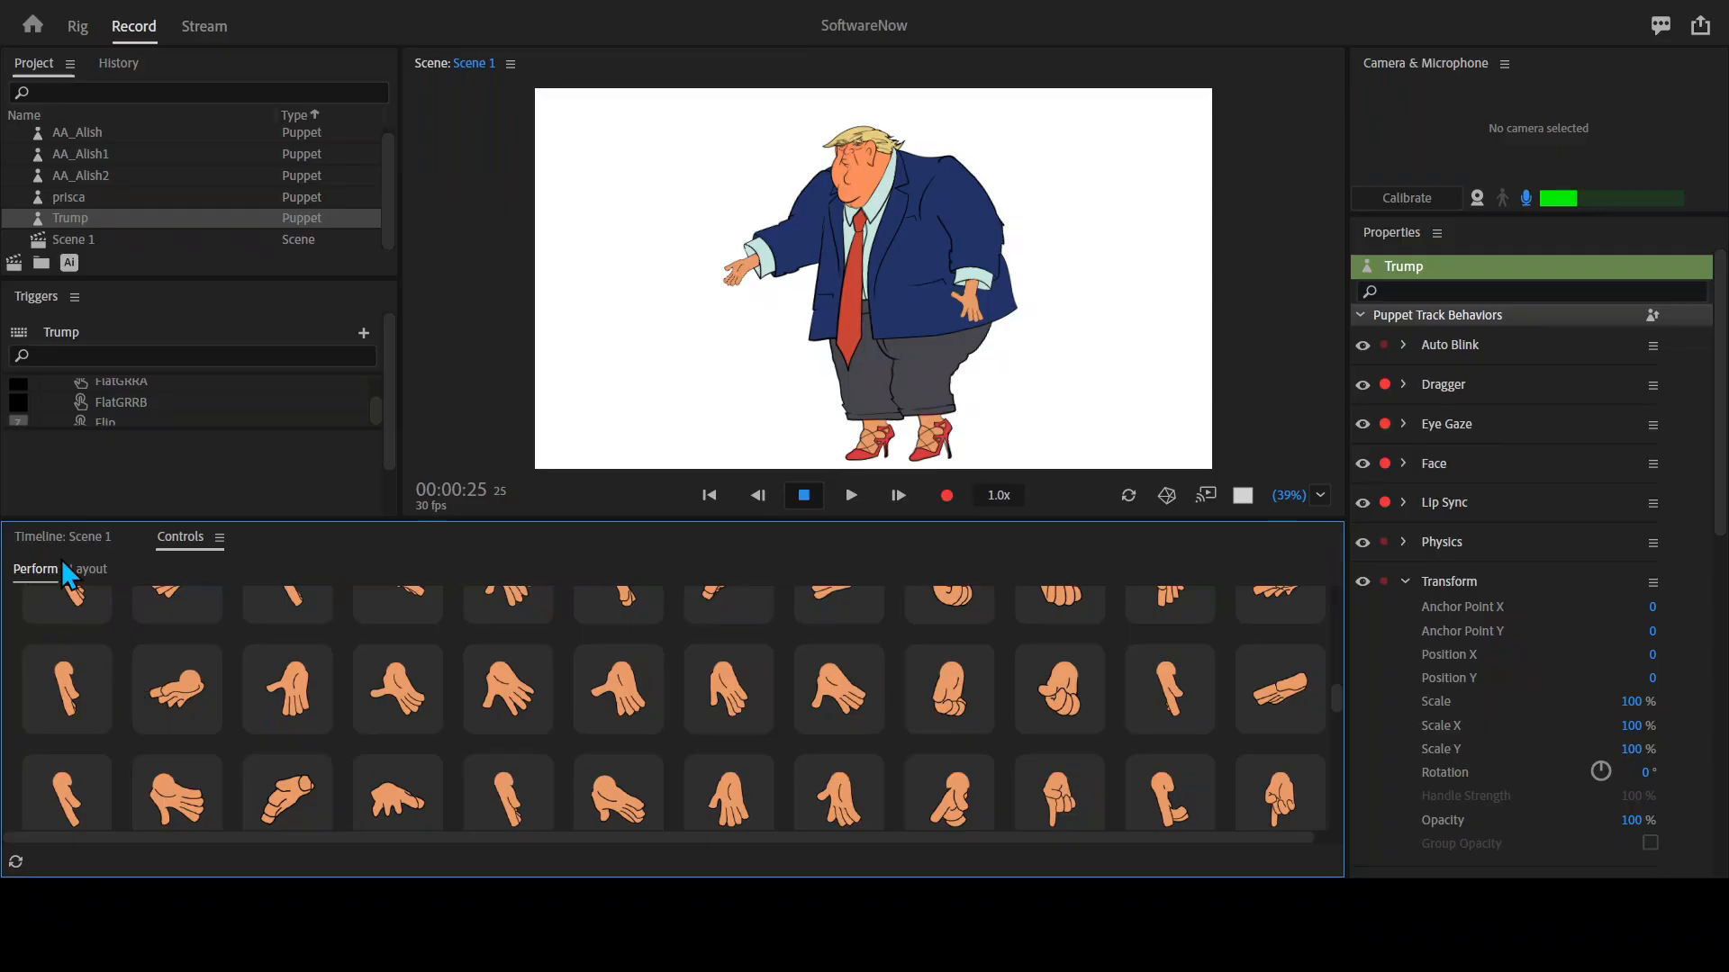
{"action": "left_click", "coordinate": [74, 533]}
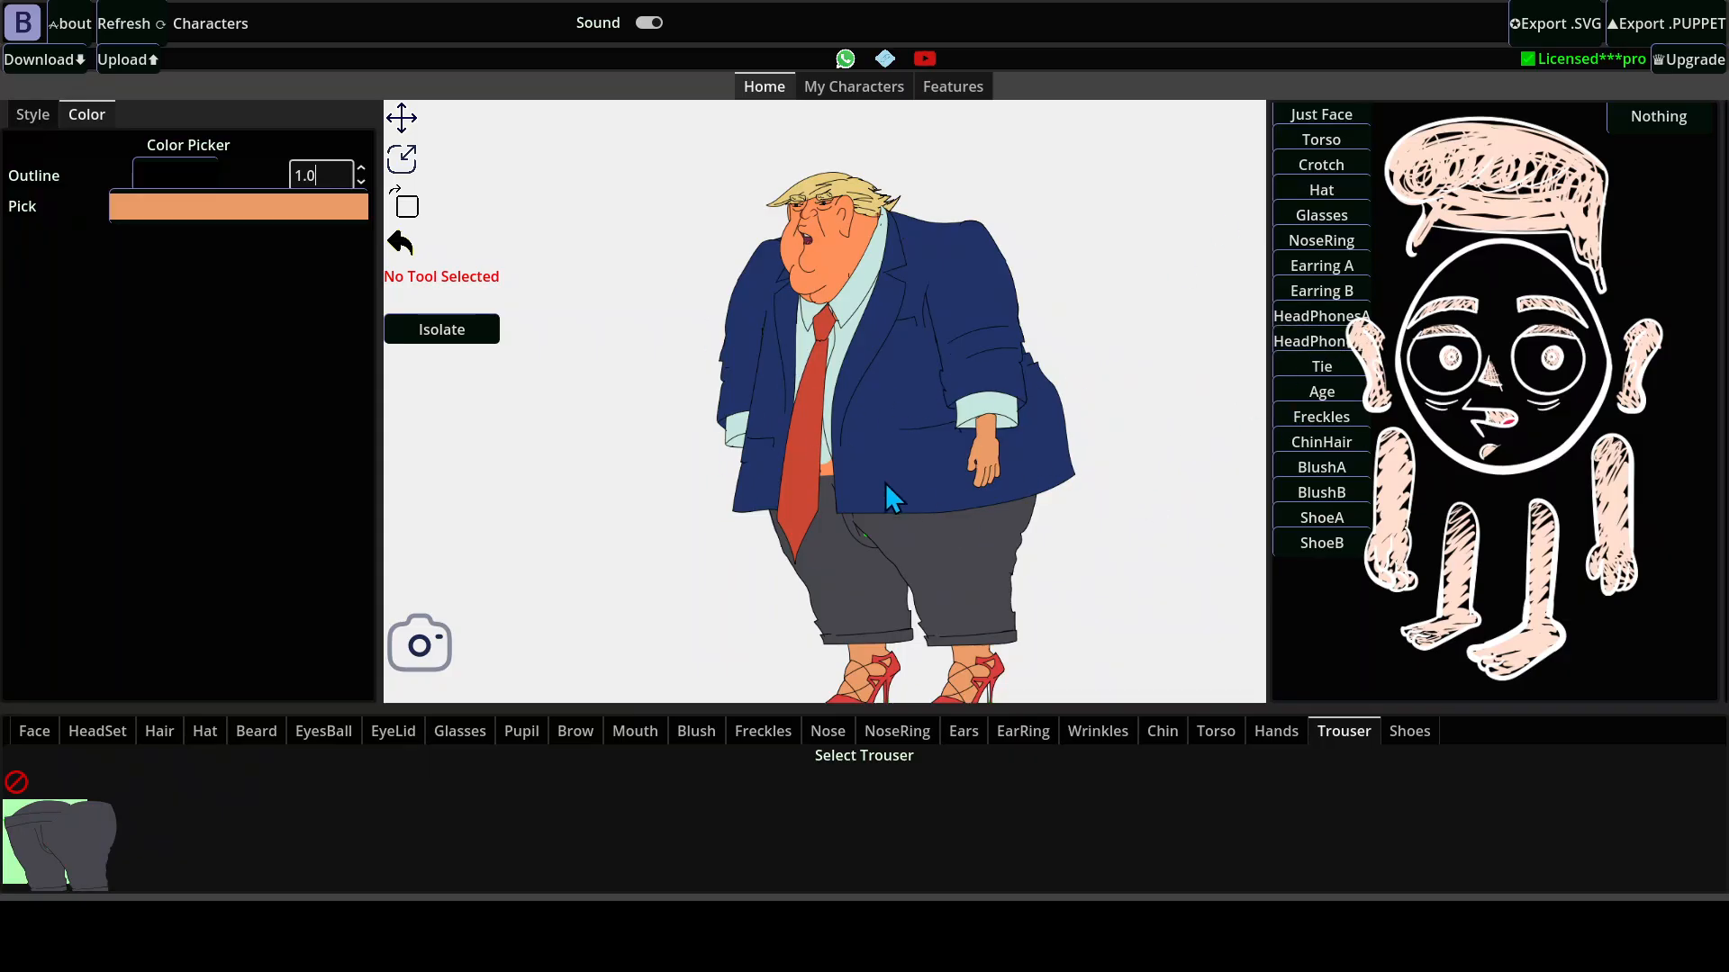
In the character builder app, try a muted reddish-brown outline color on the Trump character and change it back to black.
{"action": "scroll", "coordinate": [792, 270], "scroll_direction": "up", "scroll_amount": 5}
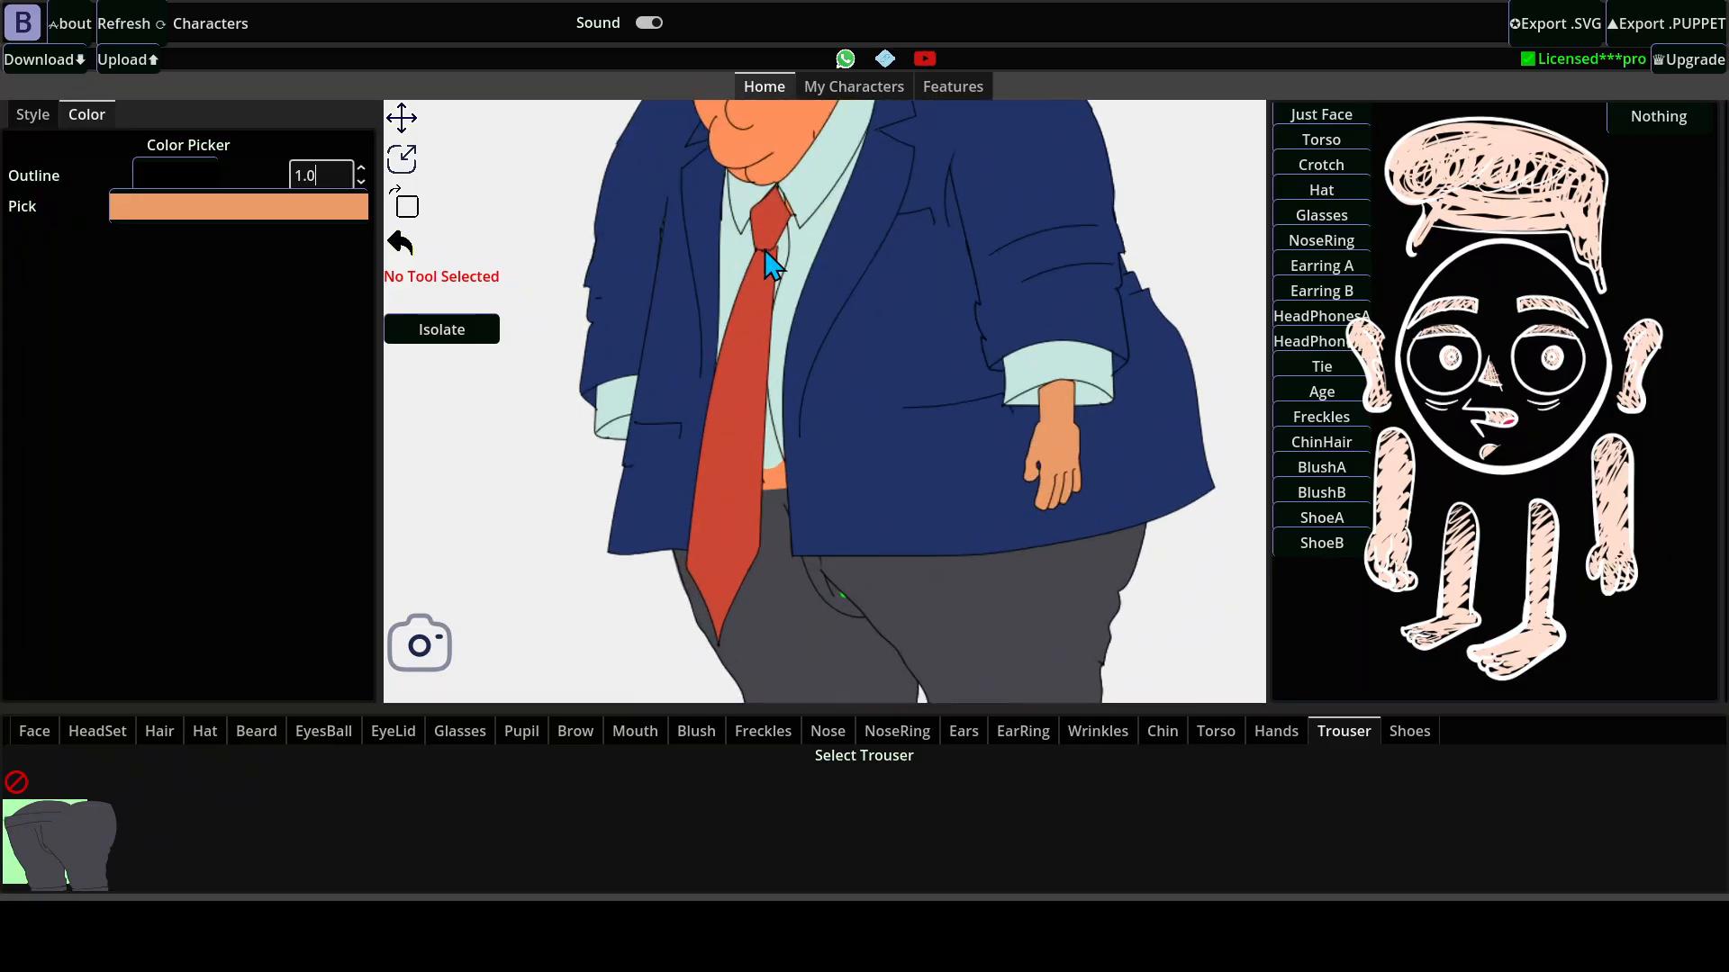
{"action": "scroll", "coordinate": [790, 397], "scroll_direction": "up", "scroll_amount": 3}
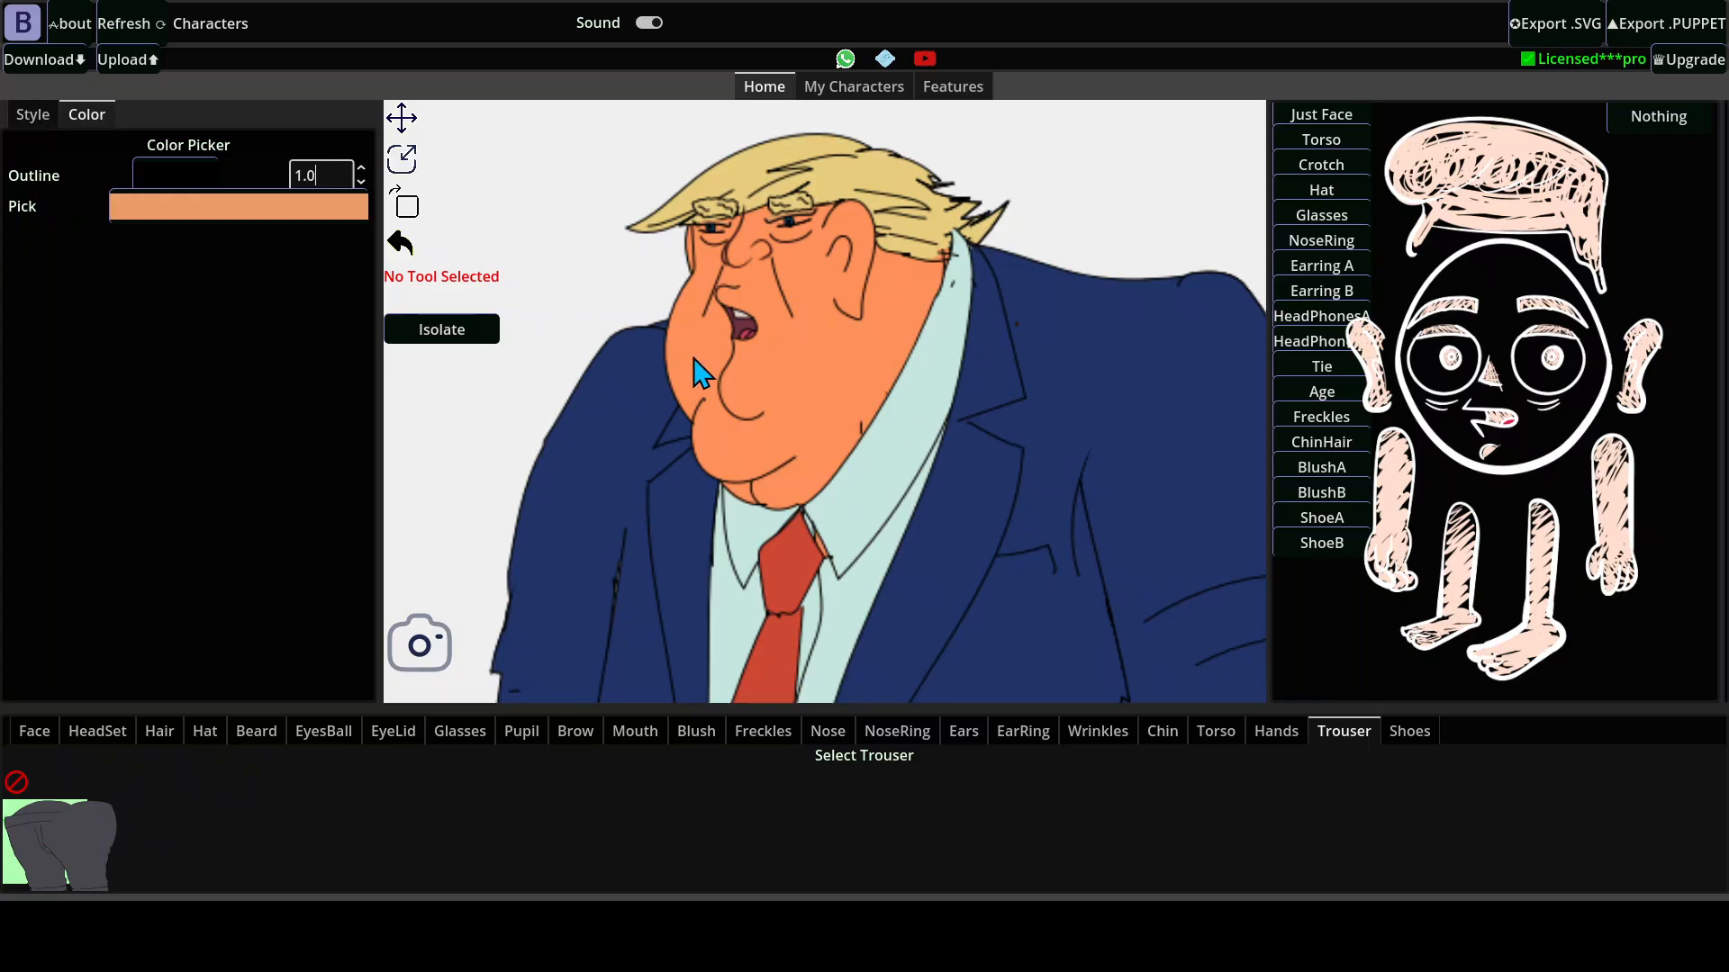
{"action": "left_click", "coordinate": [164, 184]}
{"action": "left_click_drag", "start_coordinate": [201, 228], "coordinate": [39, 308]}
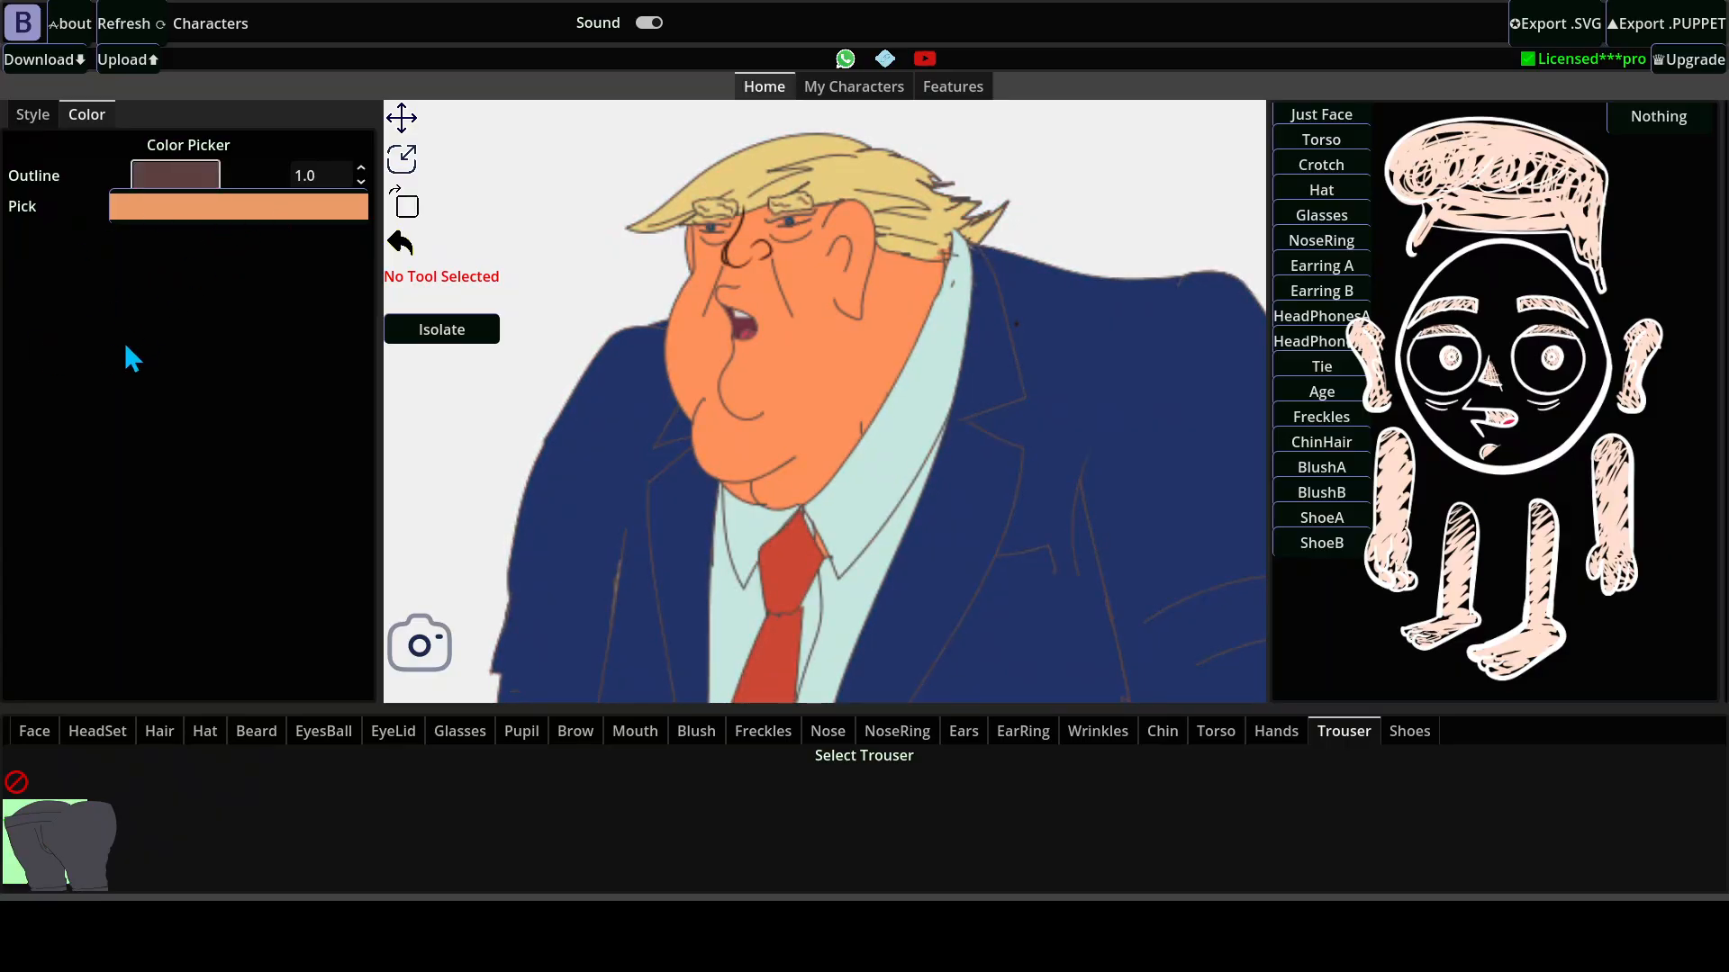
{"action": "left_click_drag", "start_coordinate": [124, 342], "coordinate": [284, 435]}
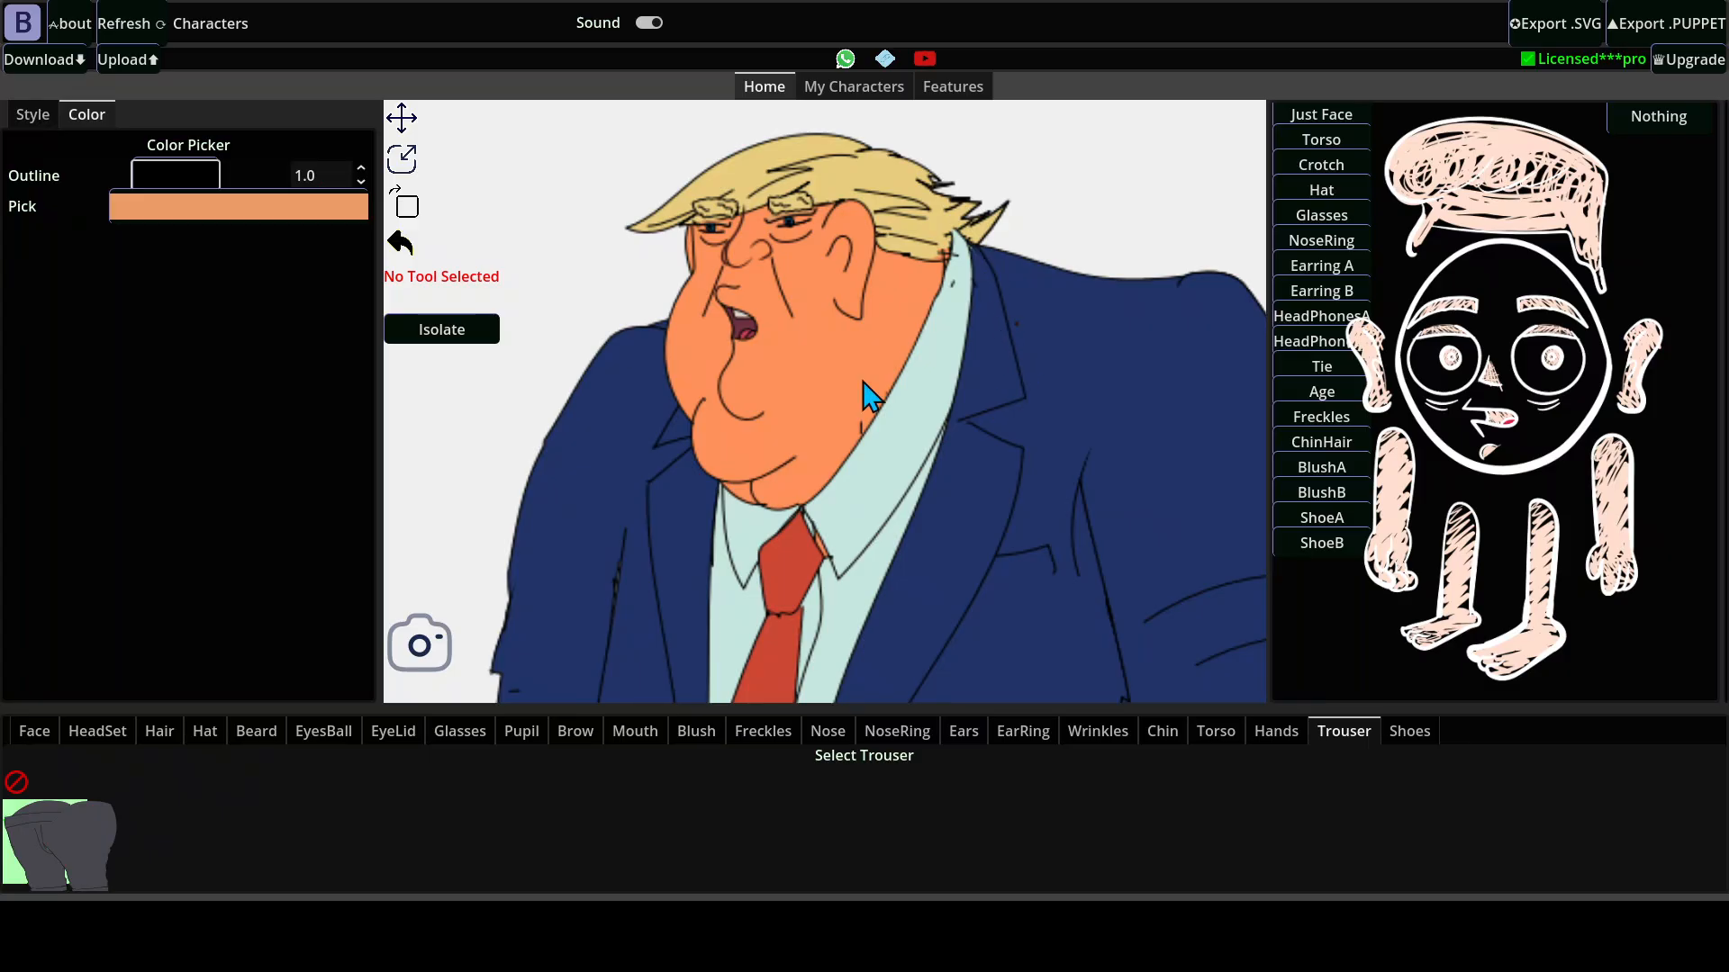
Try thicker character outlines up to 2.5 and set the outline thickness back to 1.0.
{"action": "left_click", "coordinate": [362, 169]}
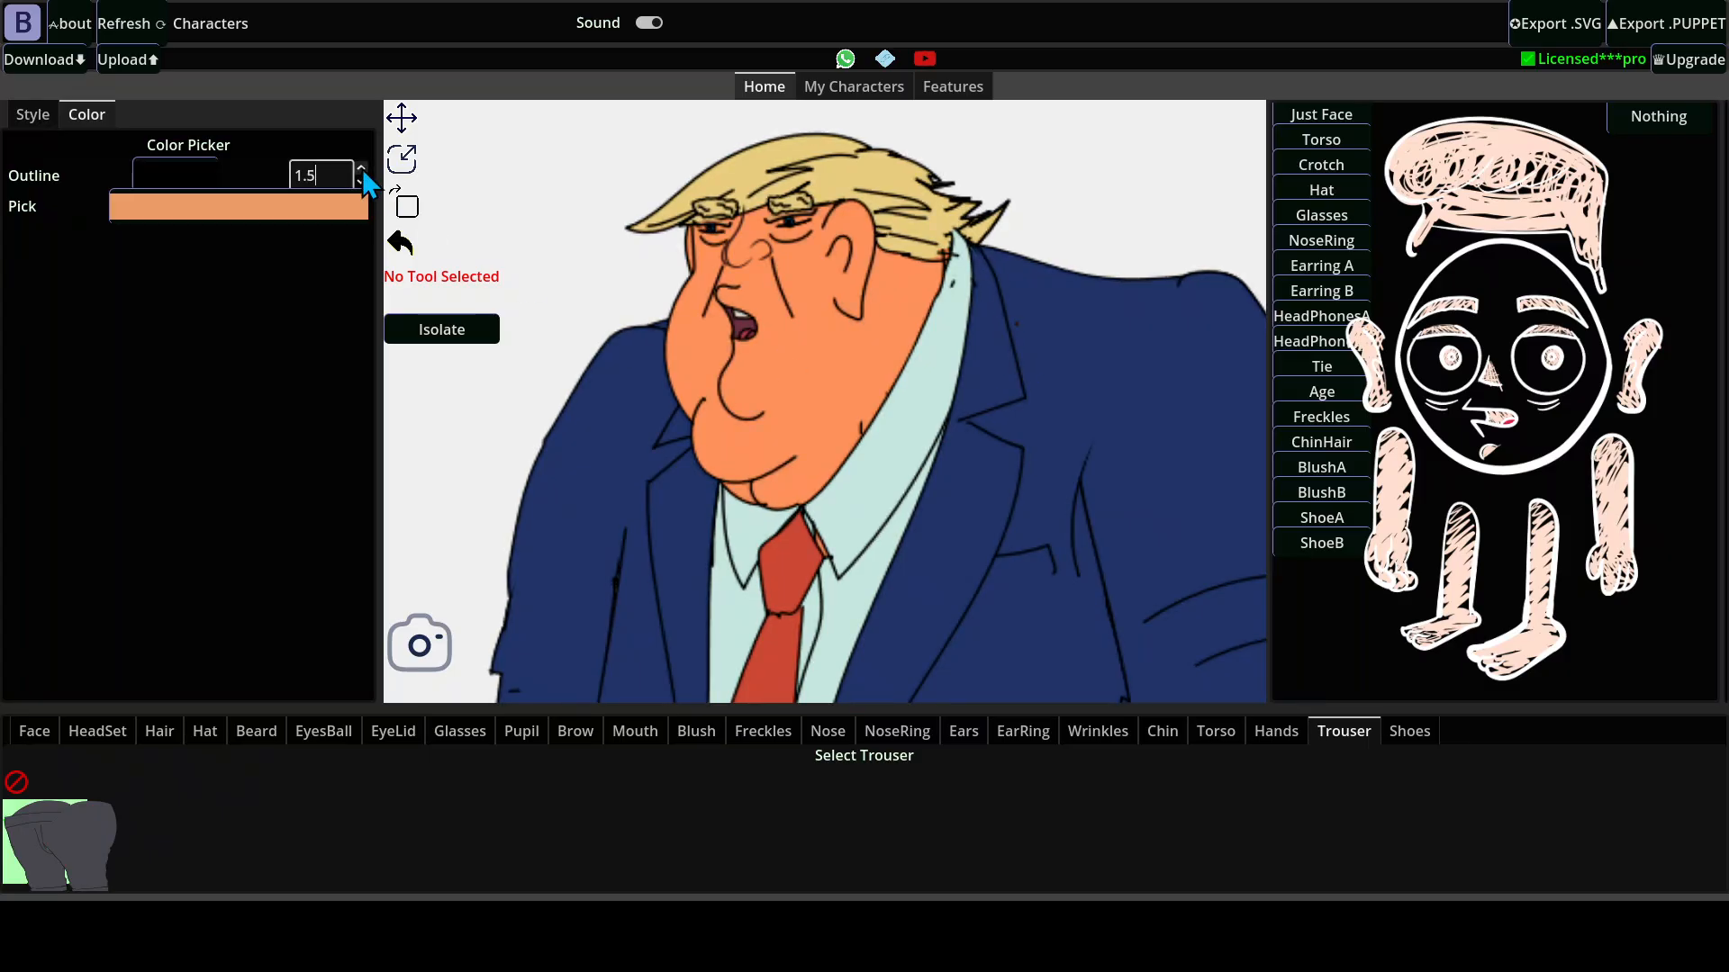
{"action": "left_click", "coordinate": [362, 169]}
{"action": "left_click", "coordinate": [362, 170]}
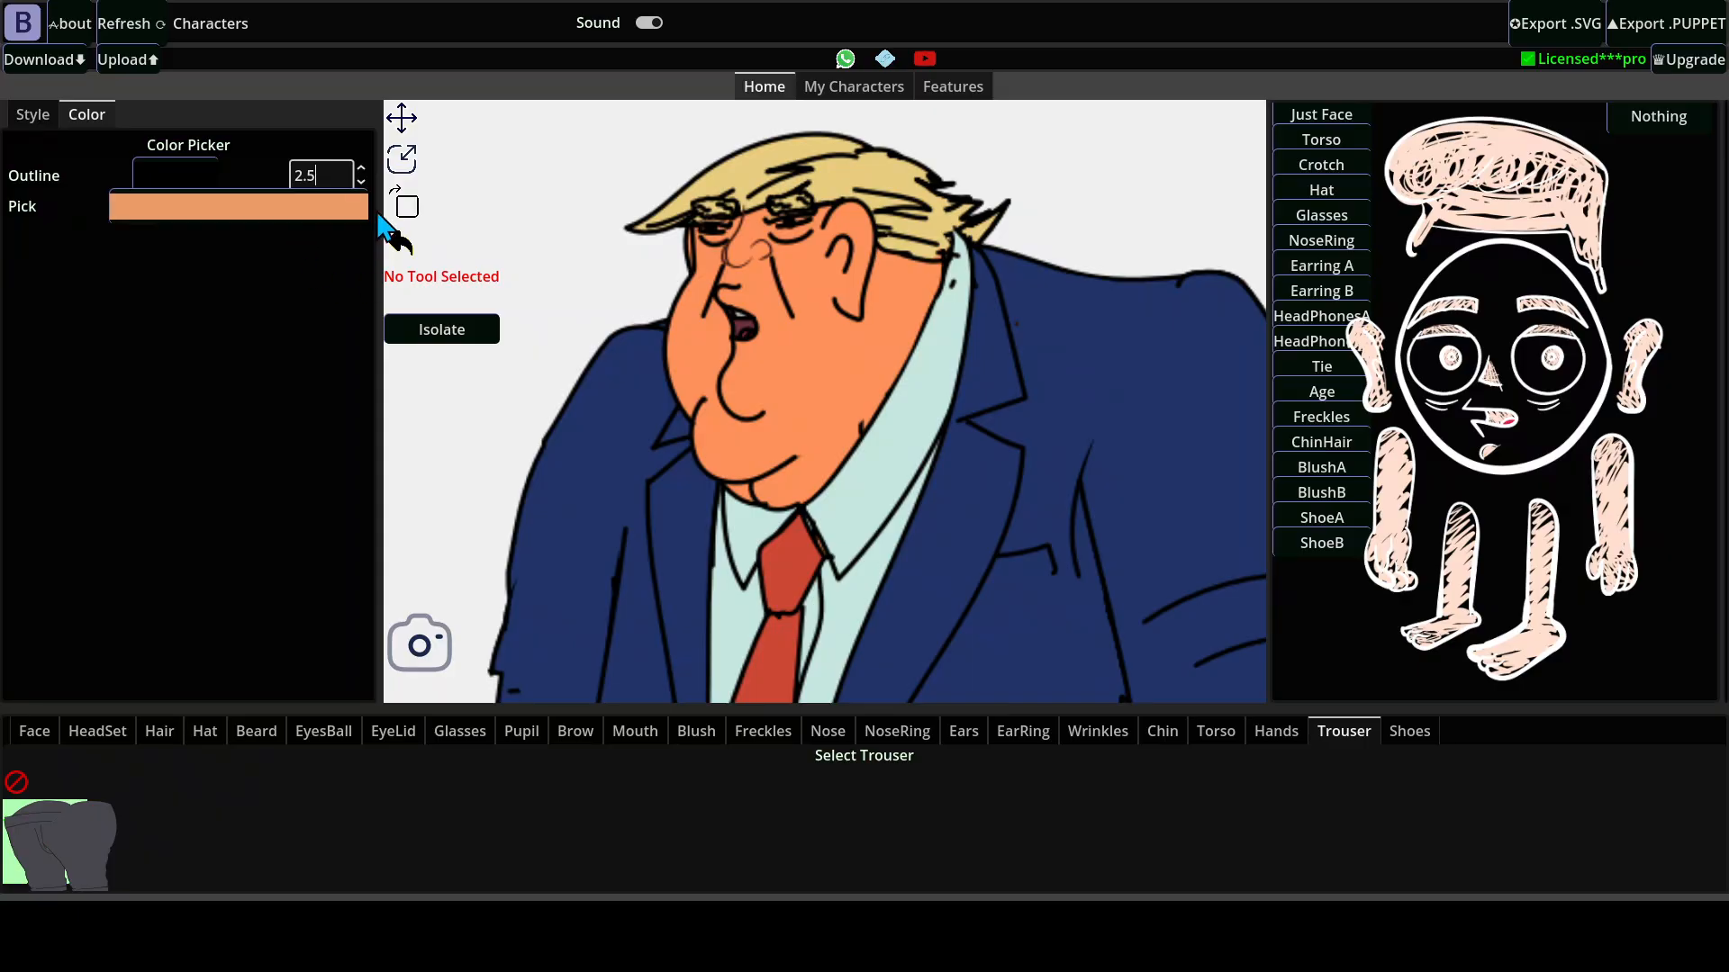
{"action": "left_click", "coordinate": [360, 181]}
{"action": "left_click", "coordinate": [363, 183]}
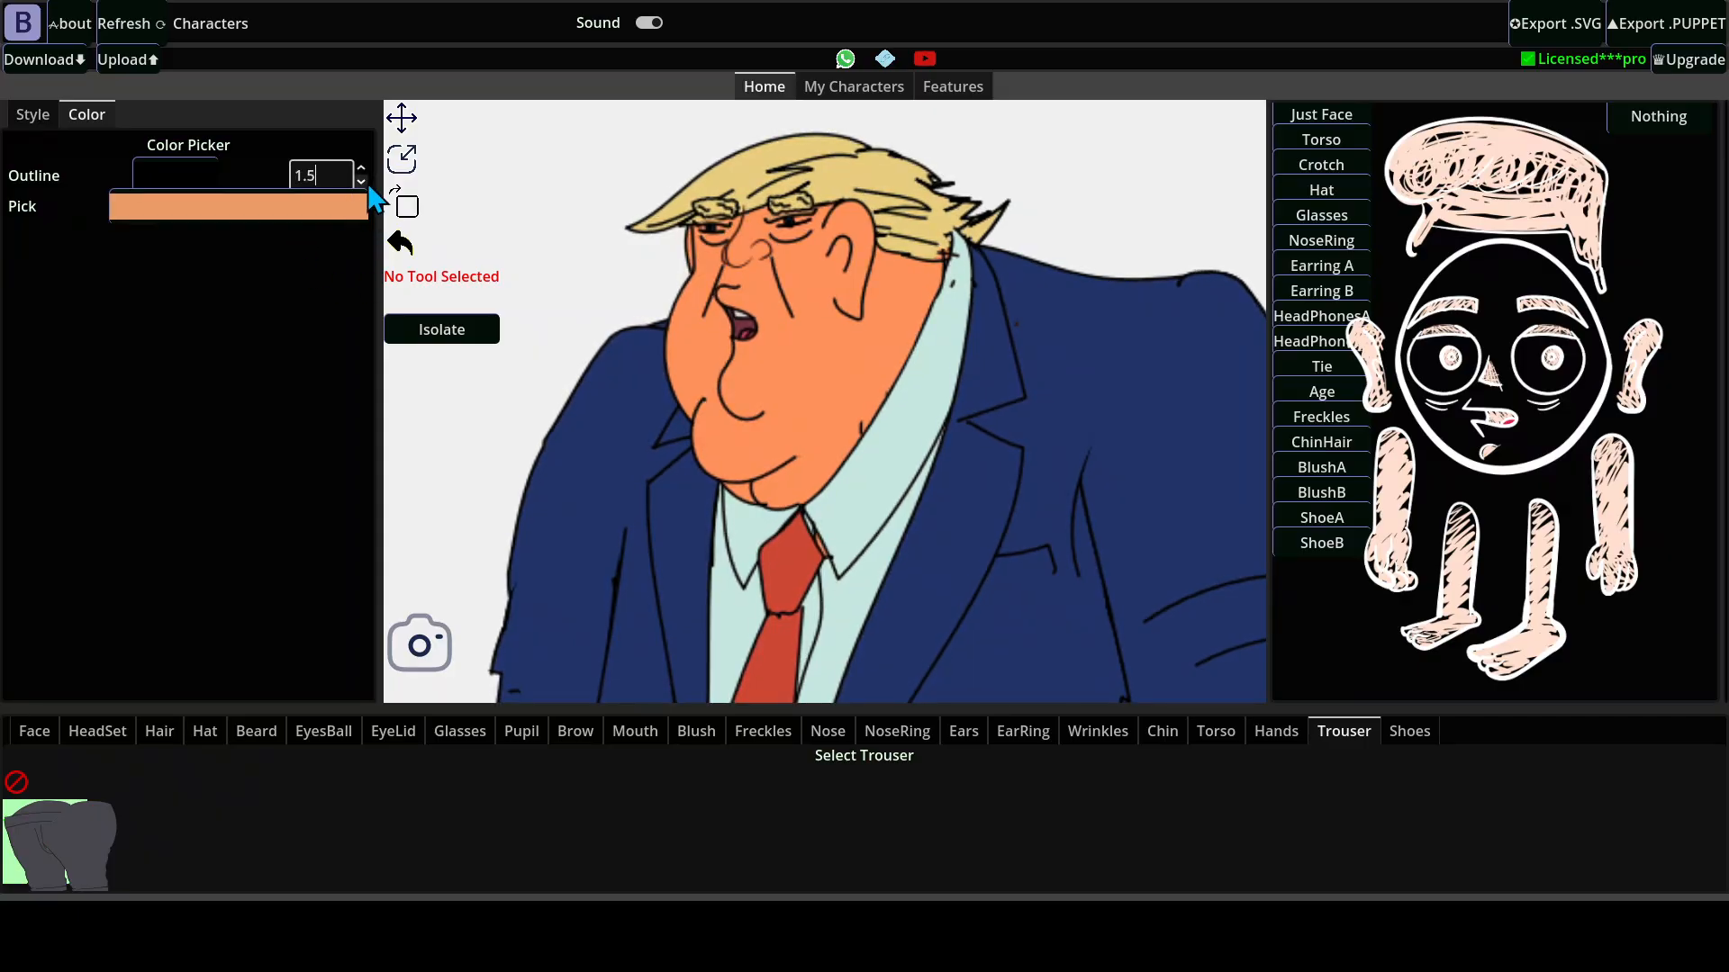
{"action": "left_click", "coordinate": [363, 182]}
{"action": "left_click", "coordinate": [362, 182]}
{"action": "left_click", "coordinate": [362, 168]}
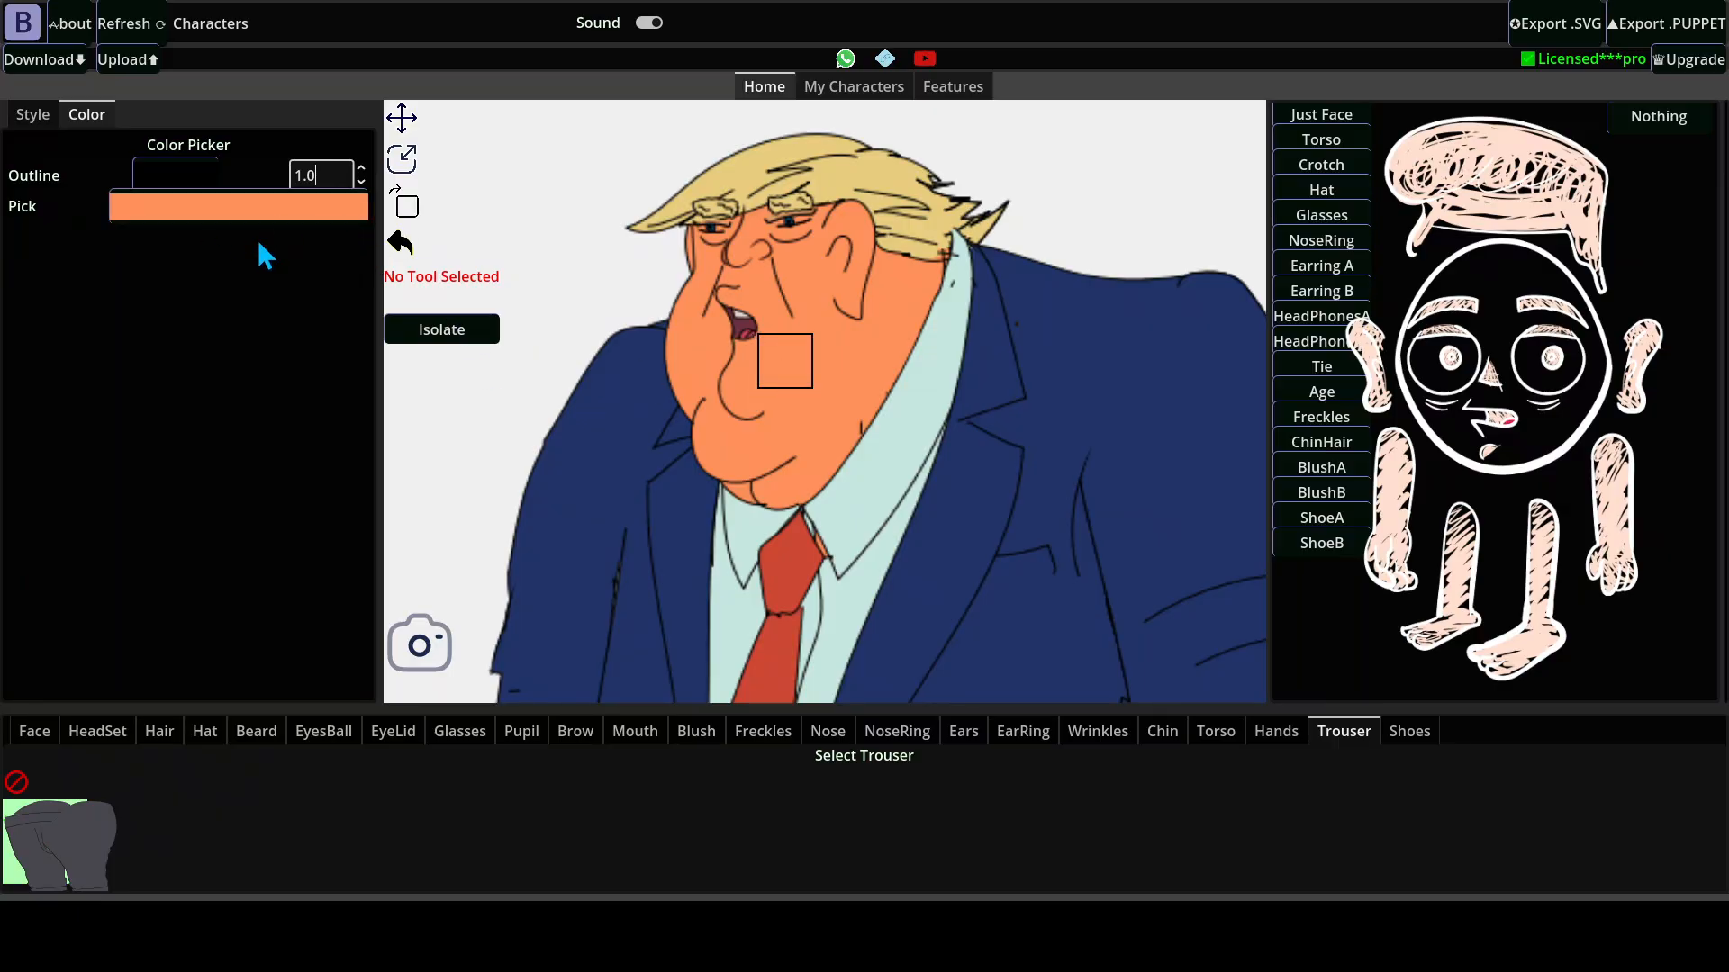
Recolor the character's facial skin dark brown and the blond hair very dark brown.
{"action": "left_click", "coordinate": [229, 216]}
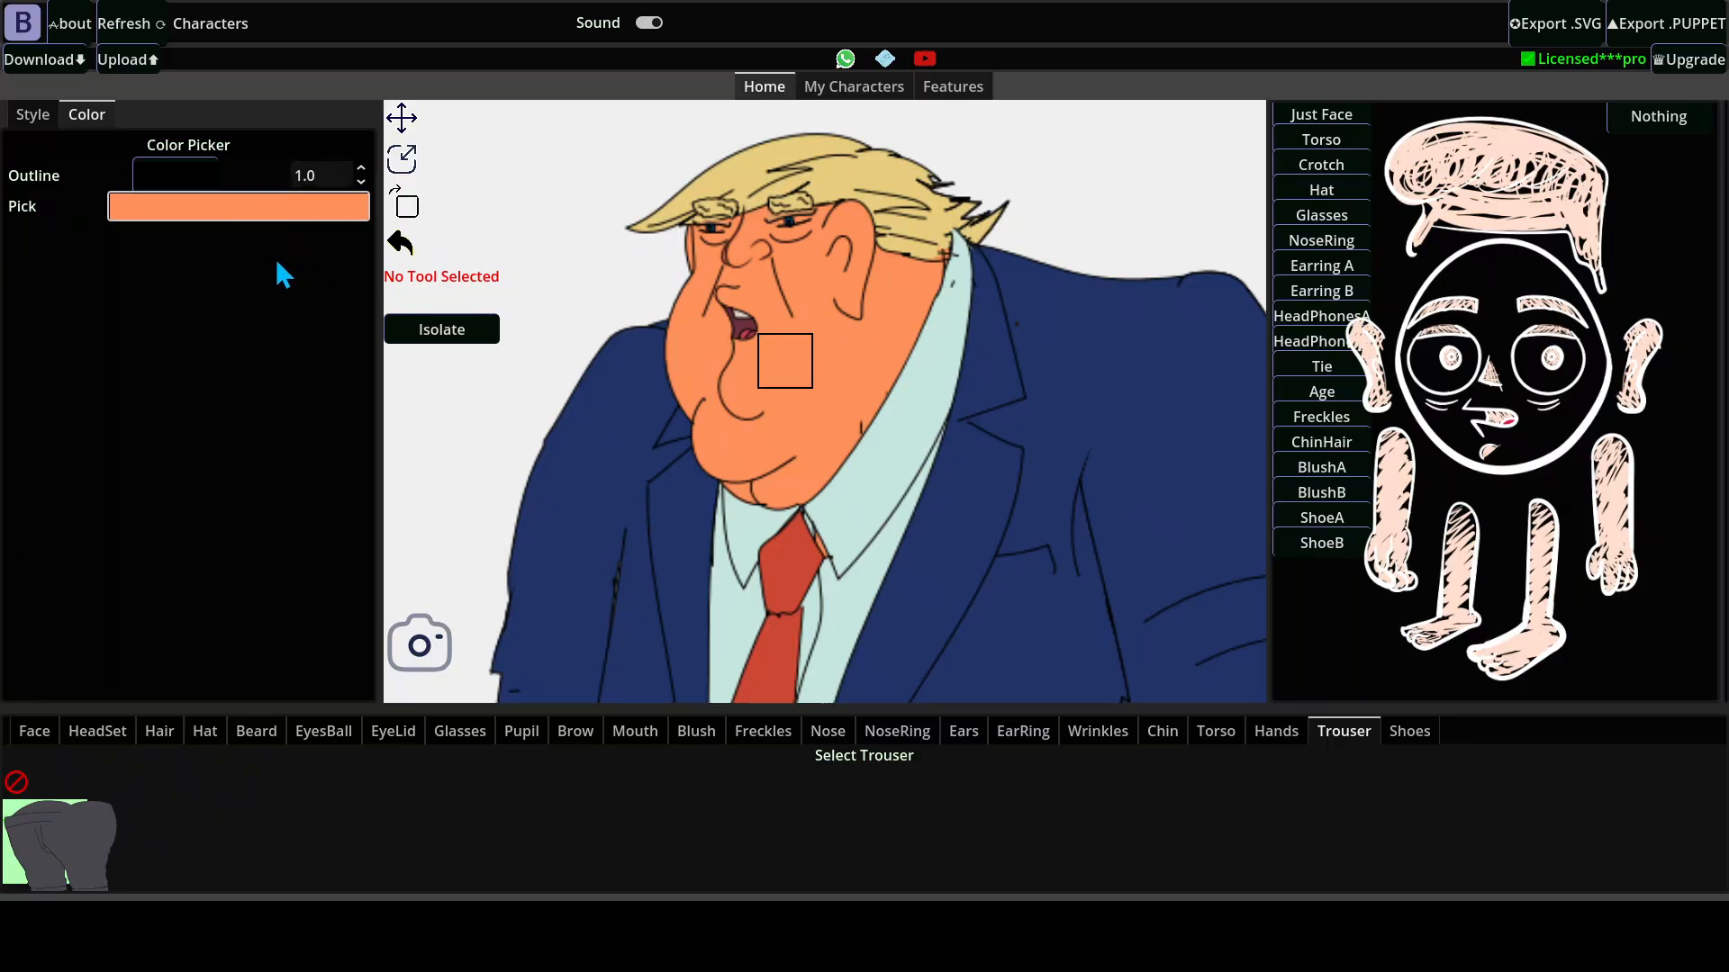
{"action": "left_click_drag", "start_coordinate": [256, 241], "coordinate": [282, 391]}
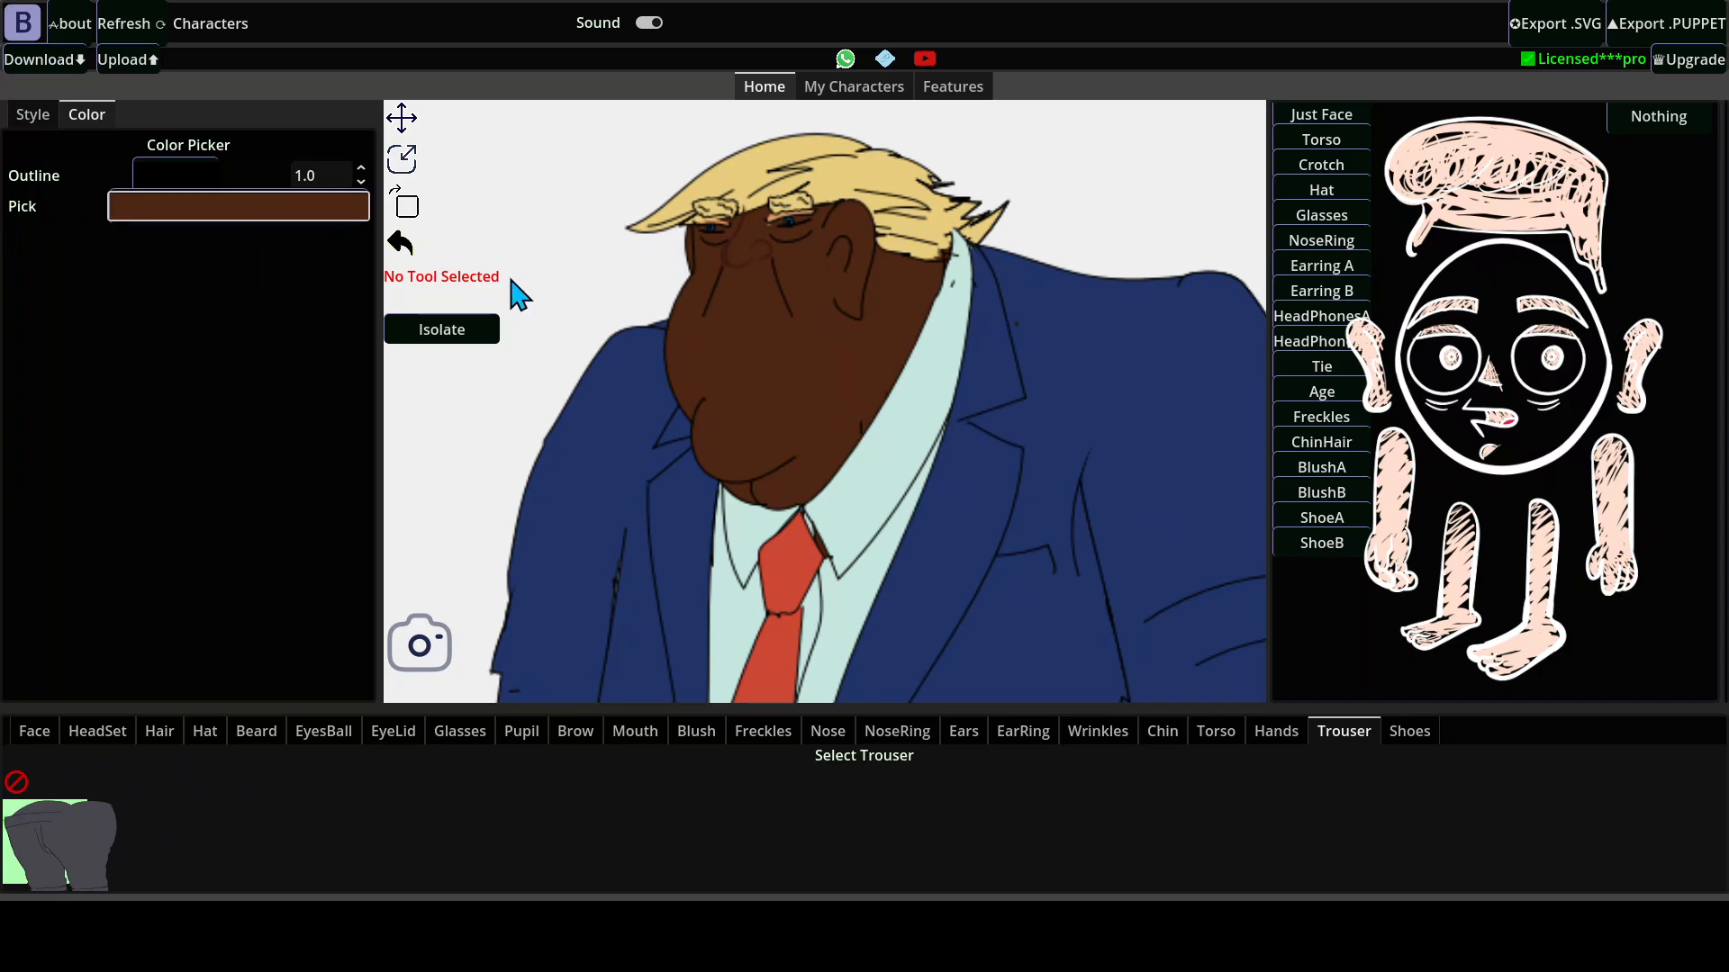
{"action": "left_click", "coordinate": [741, 182]}
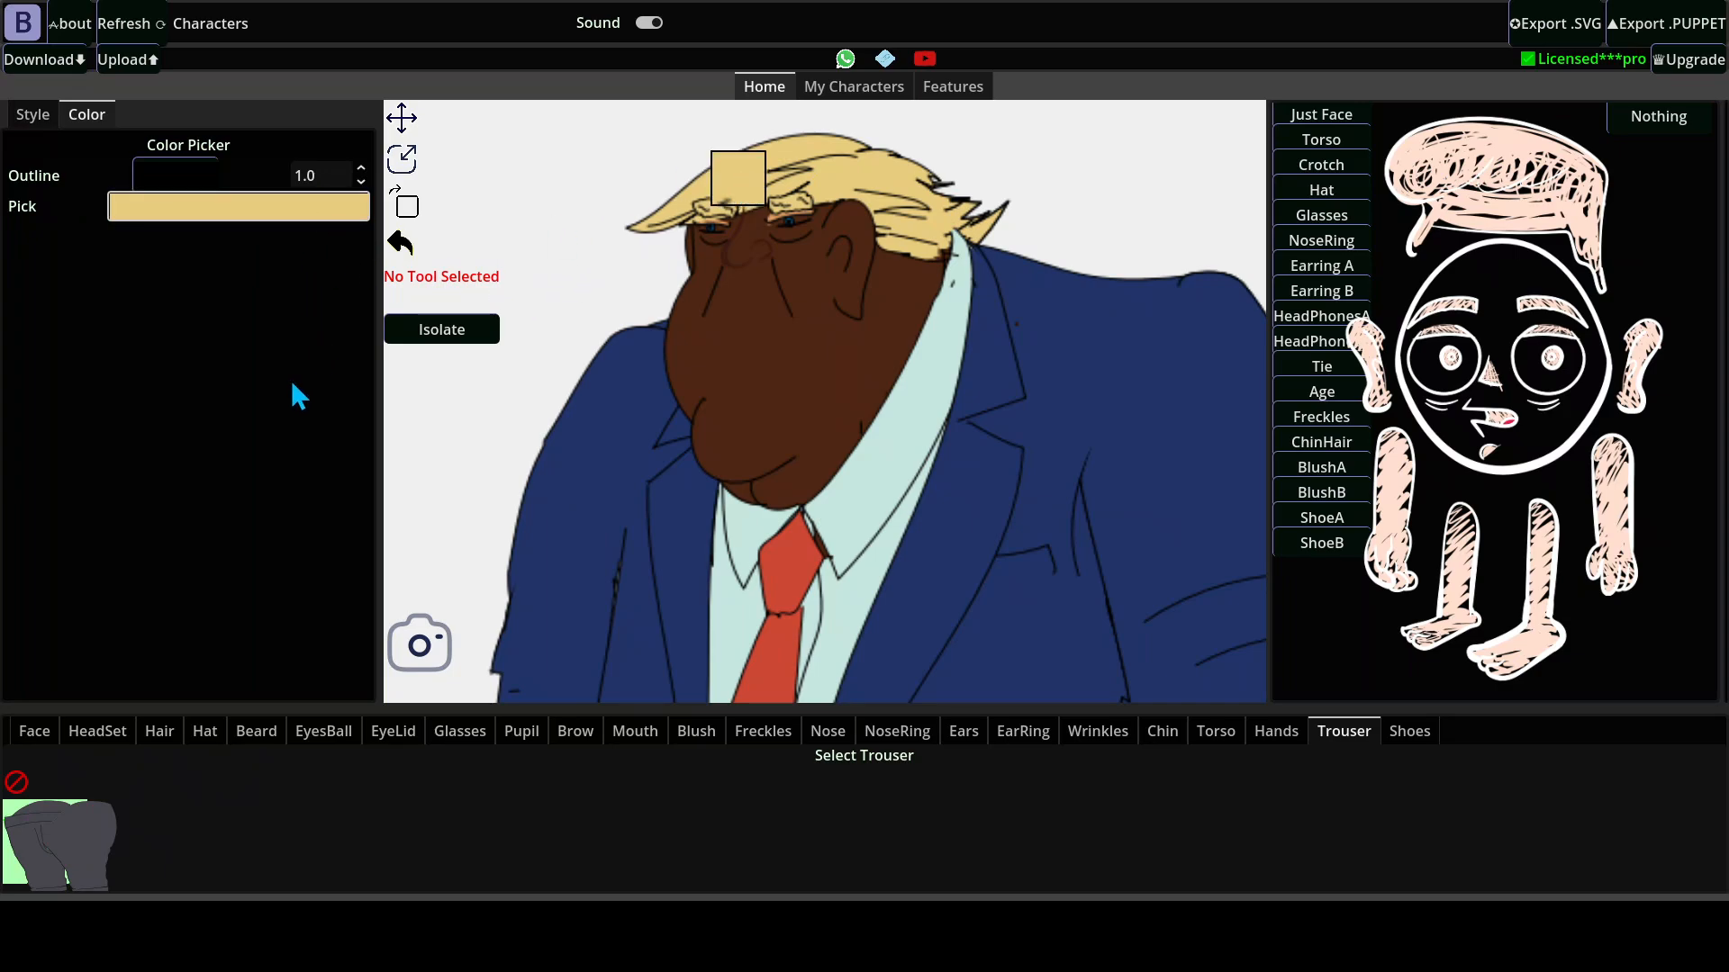
{"action": "left_click_drag", "start_coordinate": [311, 420], "coordinate": [314, 431]}
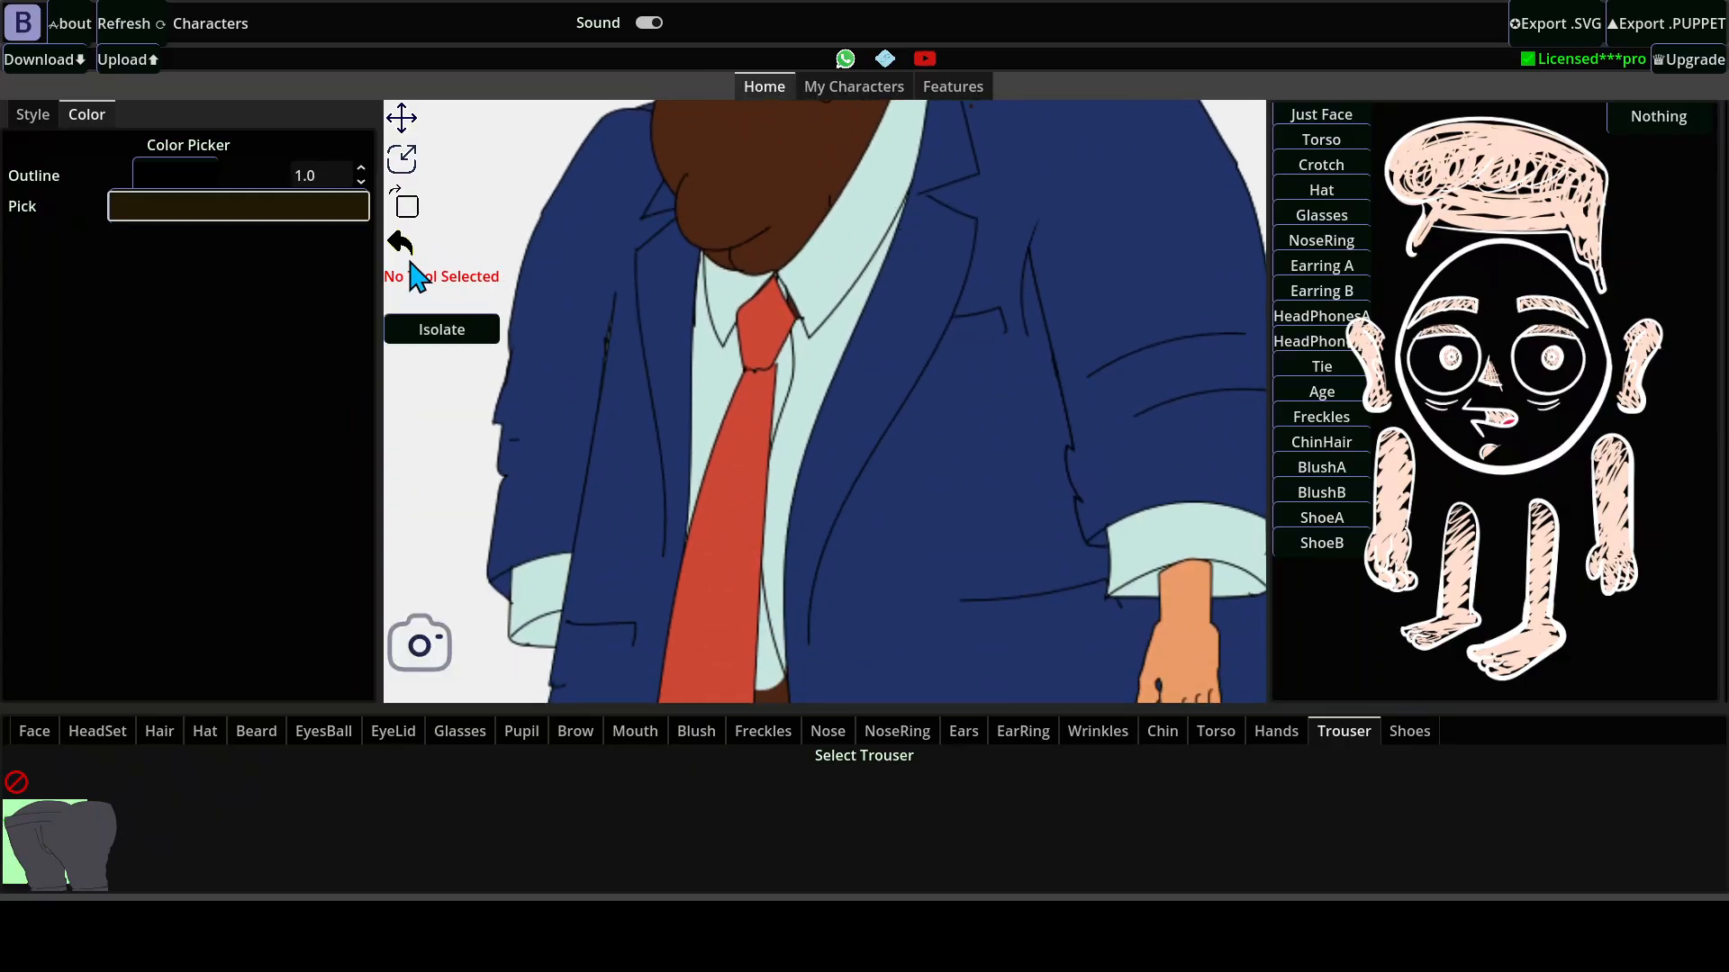
Sample the blue of the suit jacket and recolor it dark green.
{"action": "left_click", "coordinate": [933, 441]}
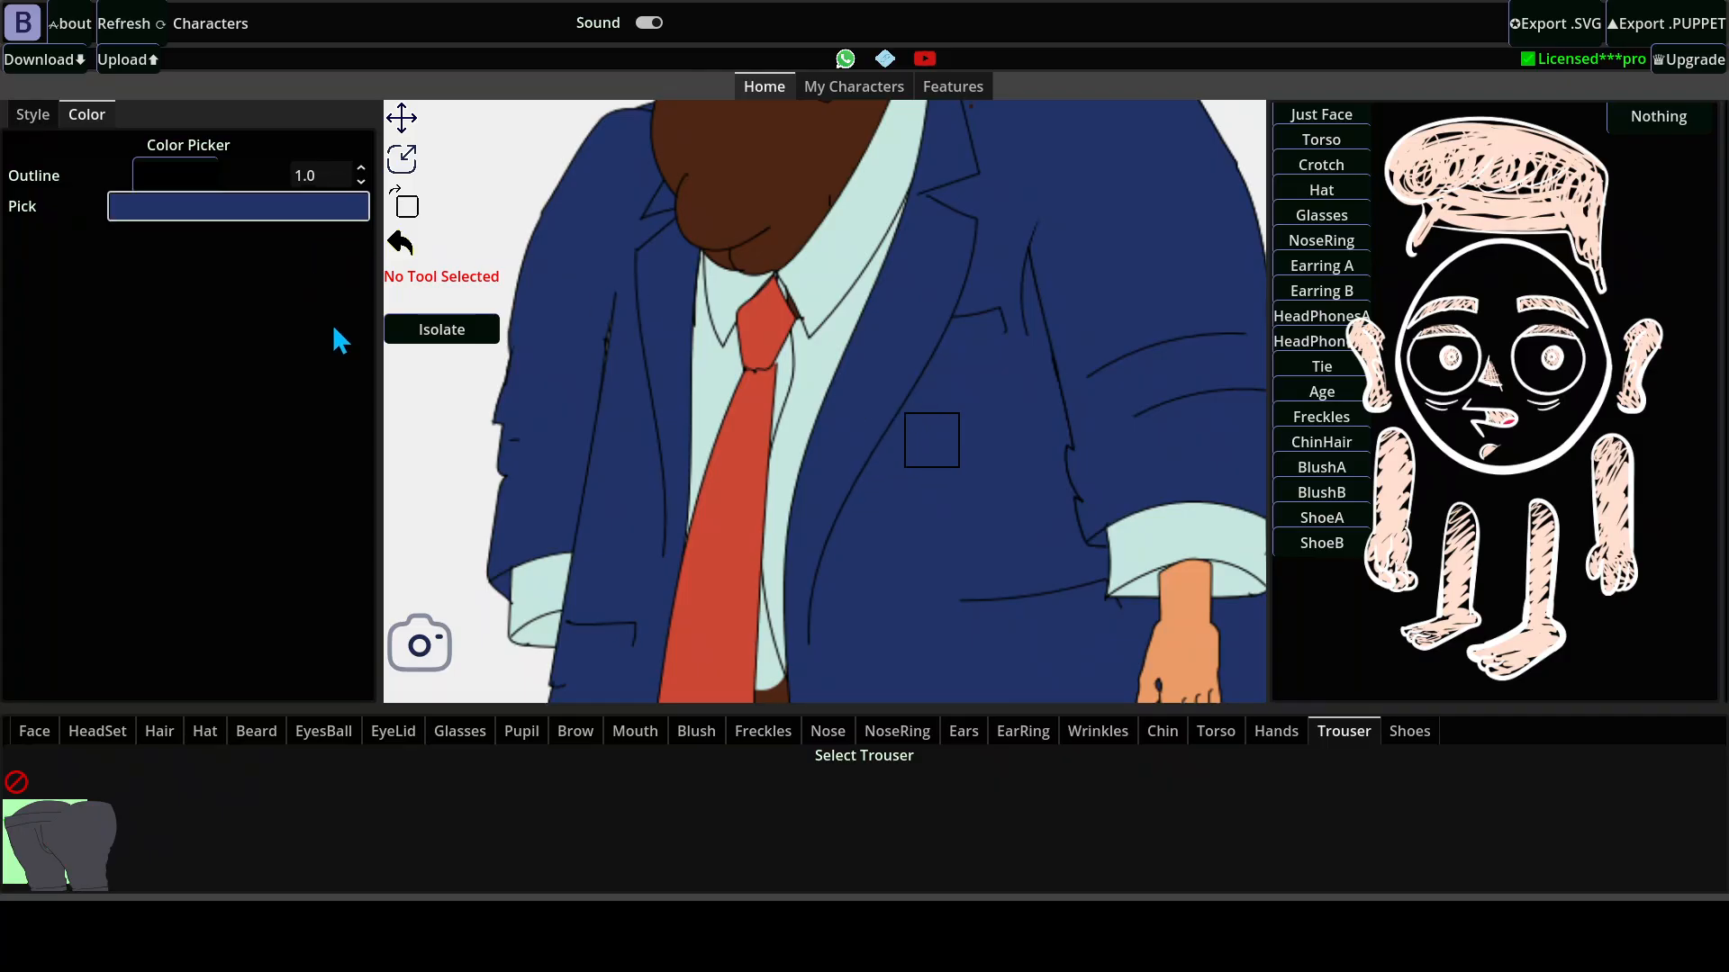
{"action": "left_click", "coordinate": [353, 310]}
{"action": "scroll", "coordinate": [900, 290], "scroll_direction": "down", "scroll_amount": 5}
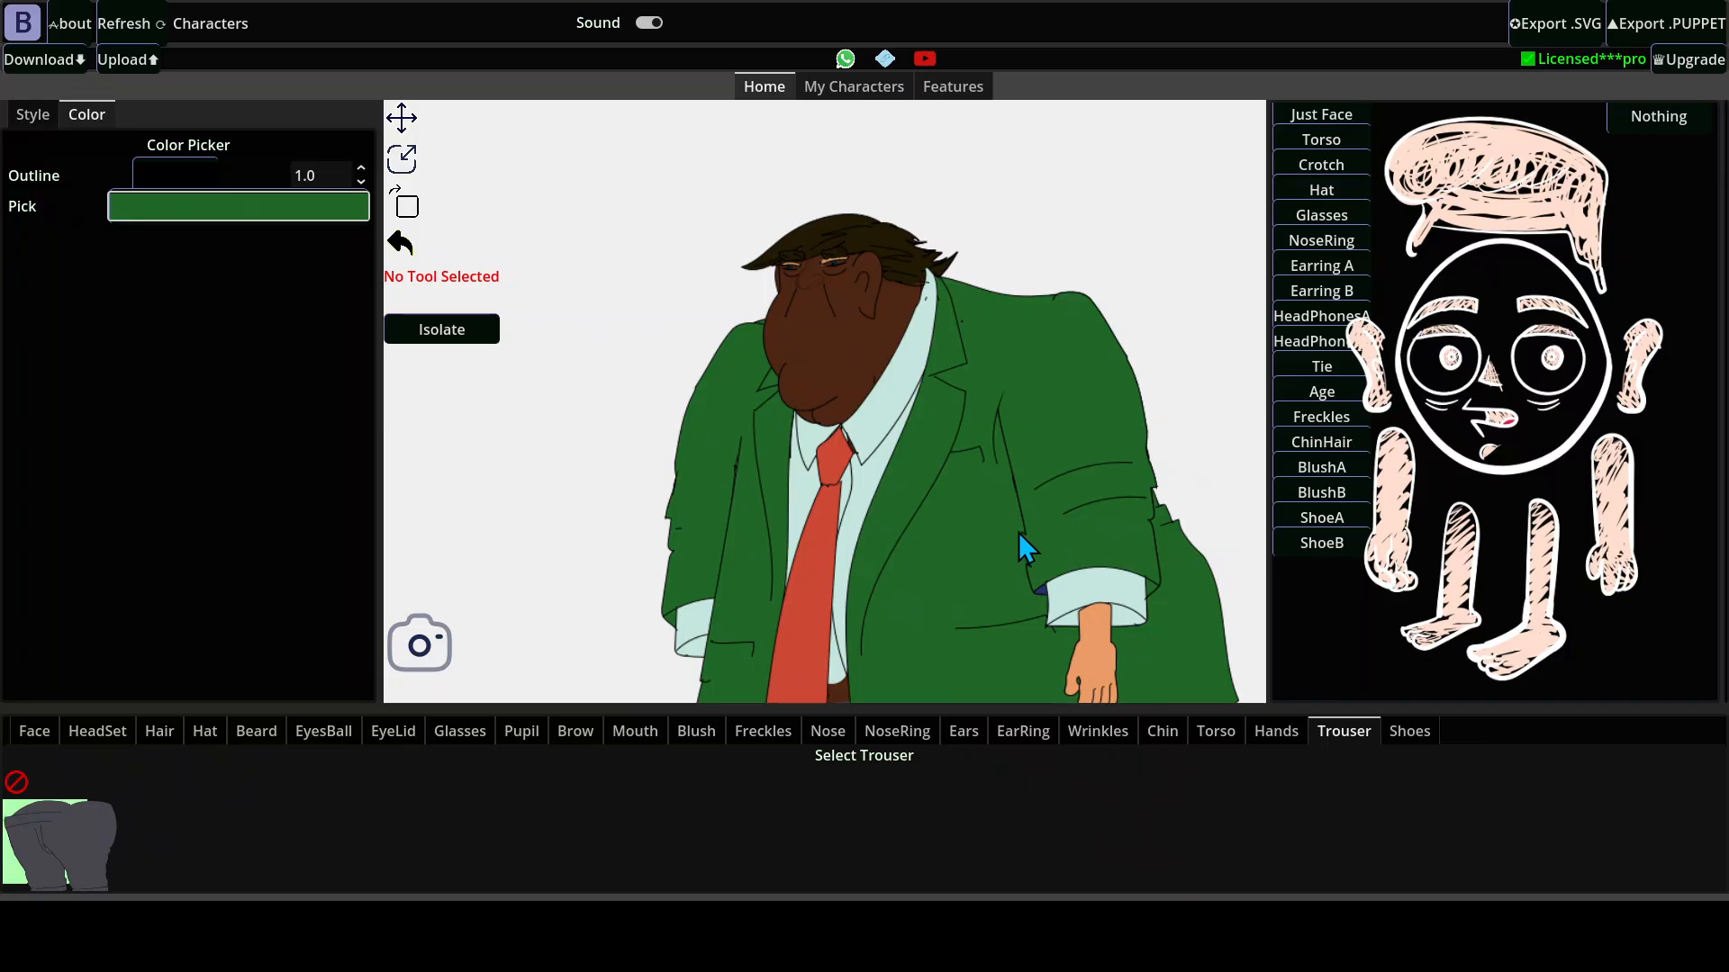
{"action": "scroll", "coordinate": [973, 504], "scroll_direction": "down", "scroll_amount": 1}
Sample the pale shirt color and recolor the shirt and cuffs, trying bright green and settling on teal.
{"action": "scroll", "coordinate": [965, 490], "scroll_direction": "up", "scroll_amount": 3}
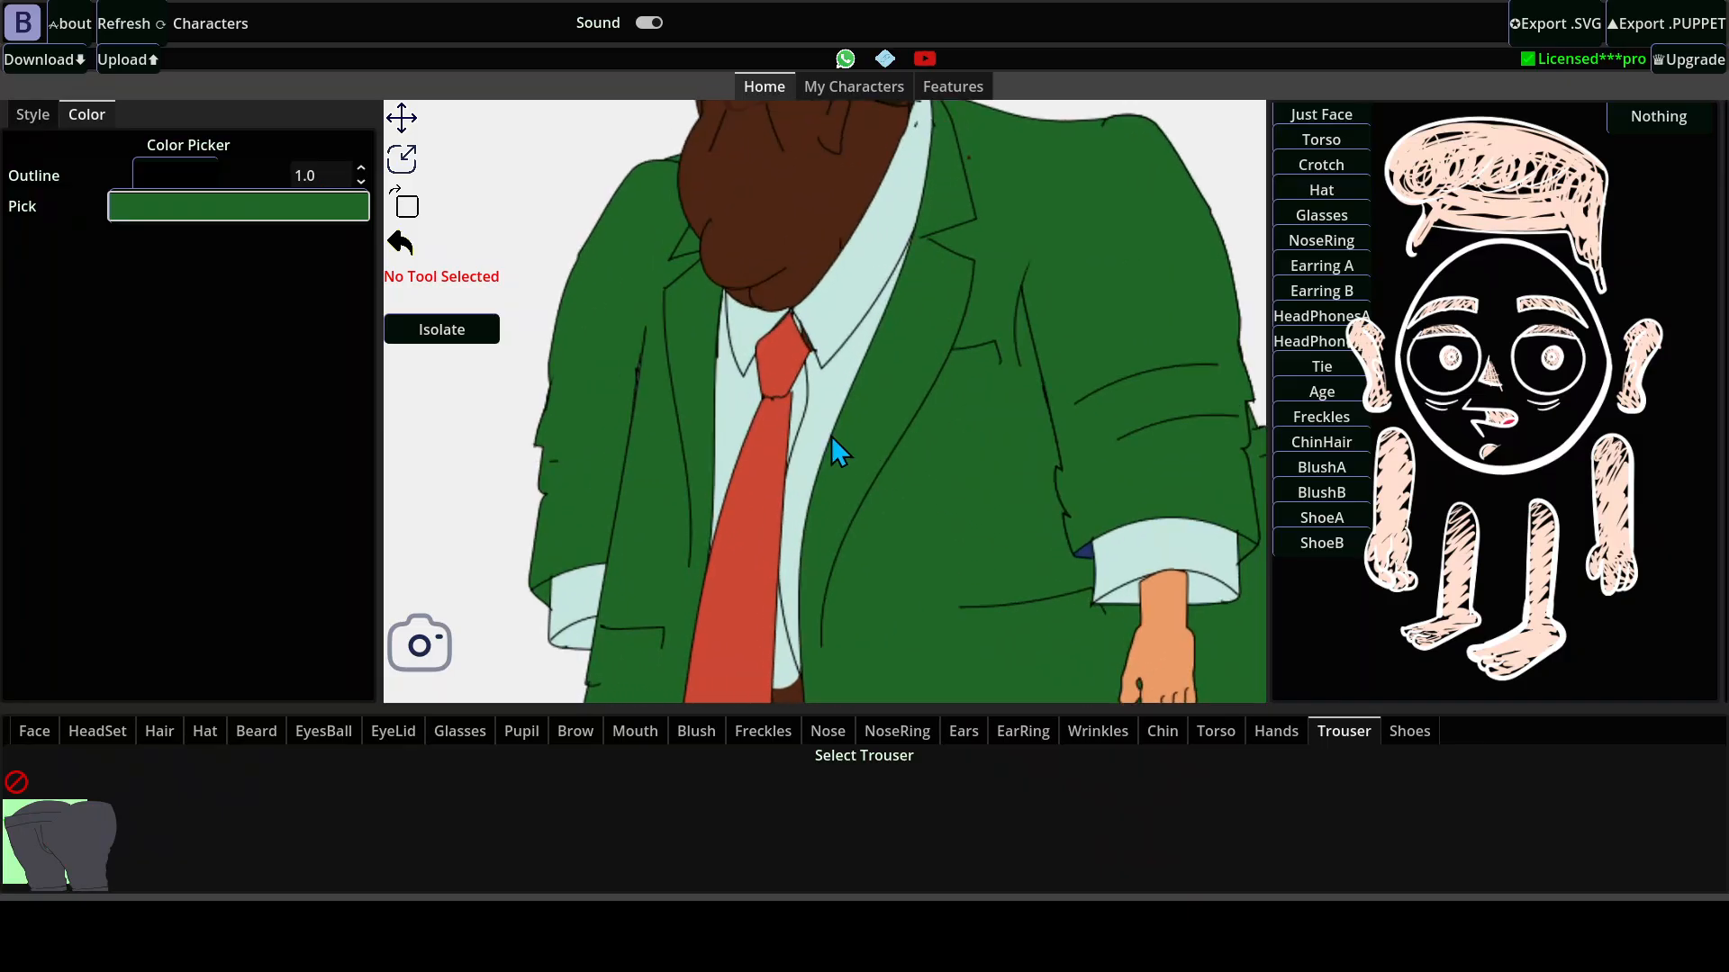
{"action": "left_click", "coordinate": [856, 306]}
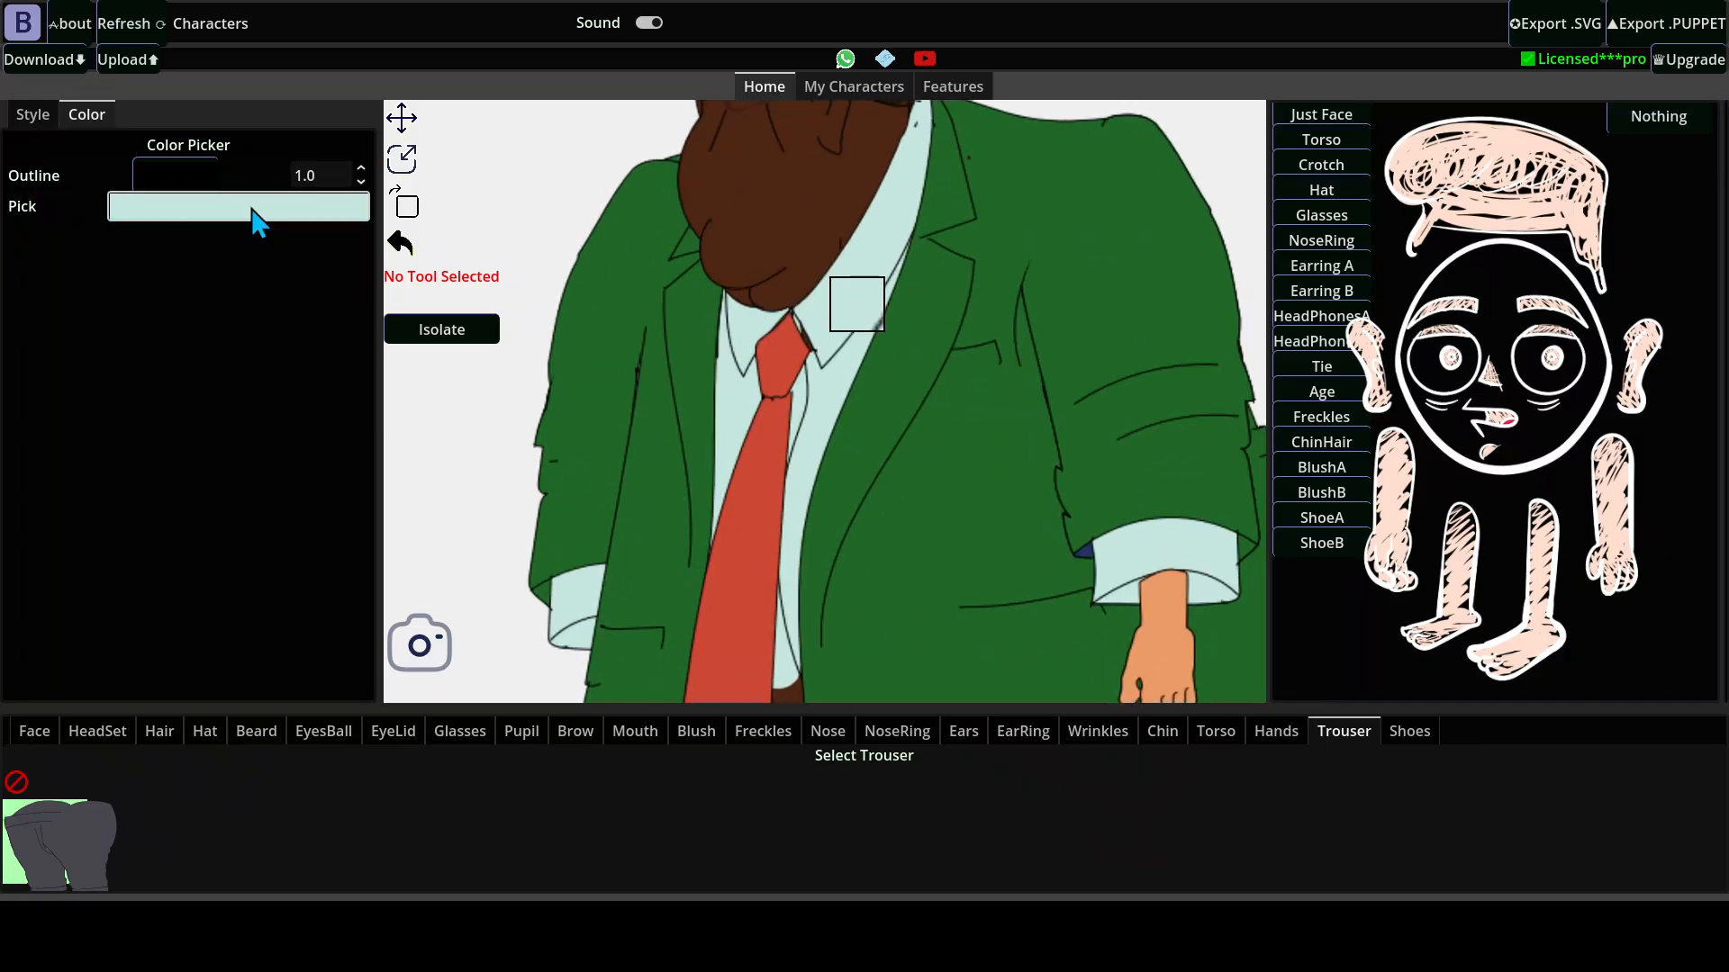
{"action": "left_click", "coordinate": [355, 299]}
{"action": "left_click", "coordinate": [279, 344]}
{"action": "left_click", "coordinate": [338, 350]}
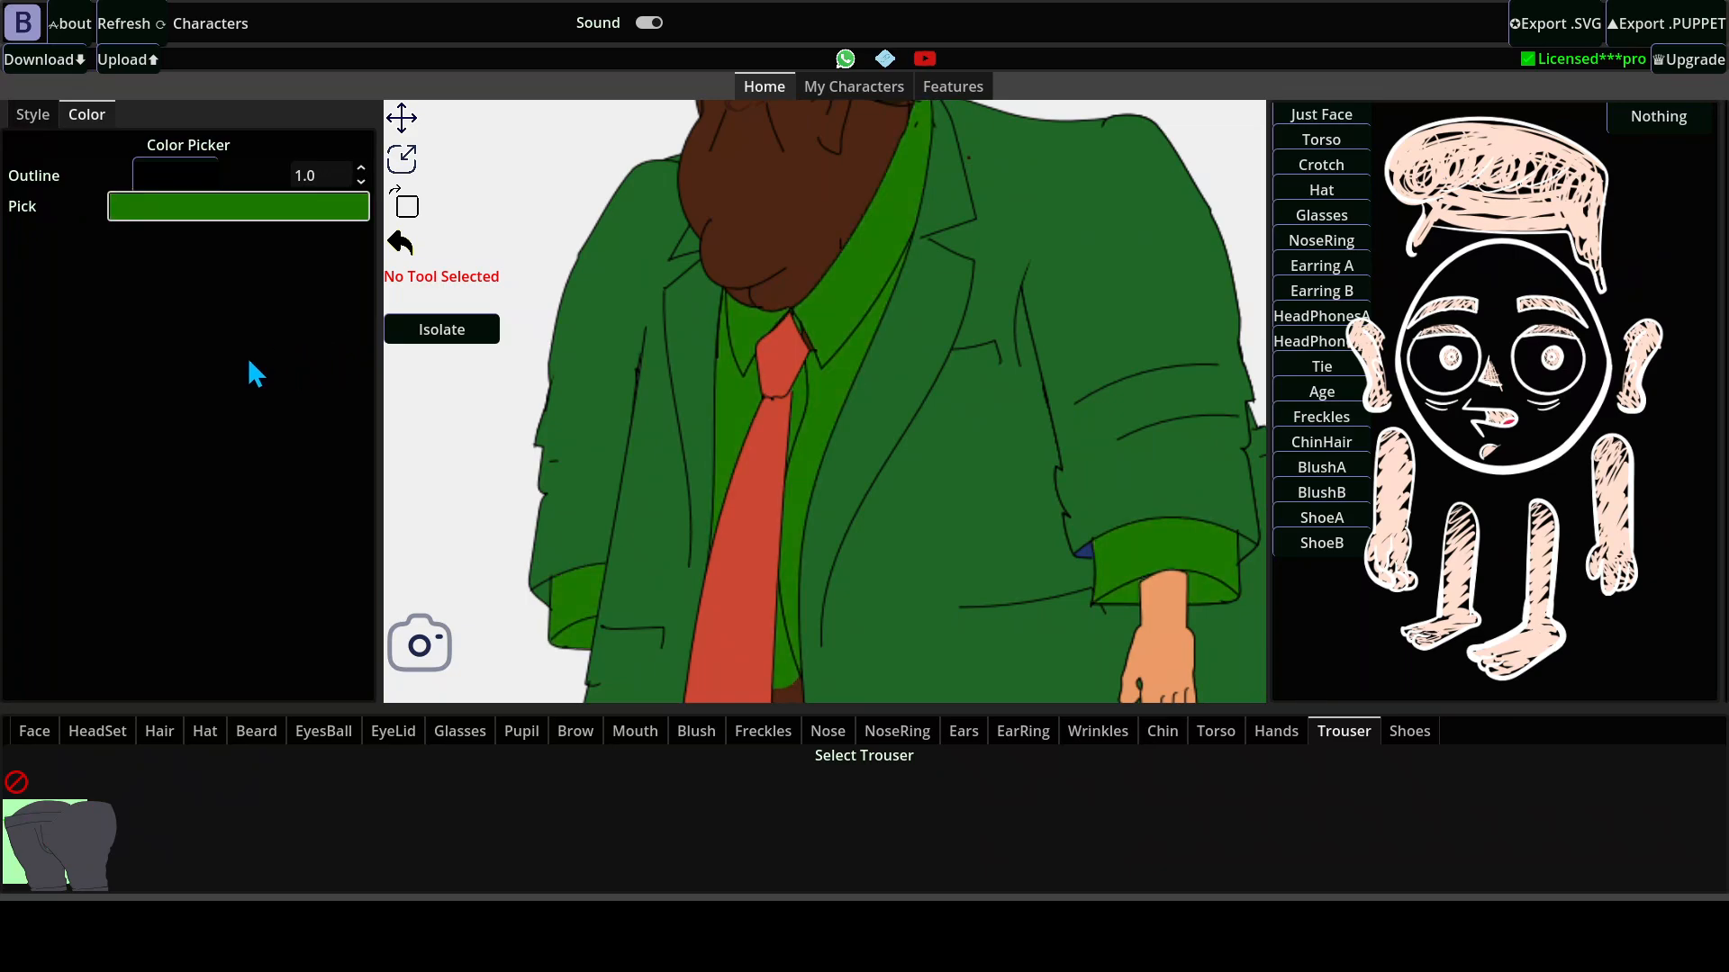
{"action": "left_click", "coordinate": [265, 339]}
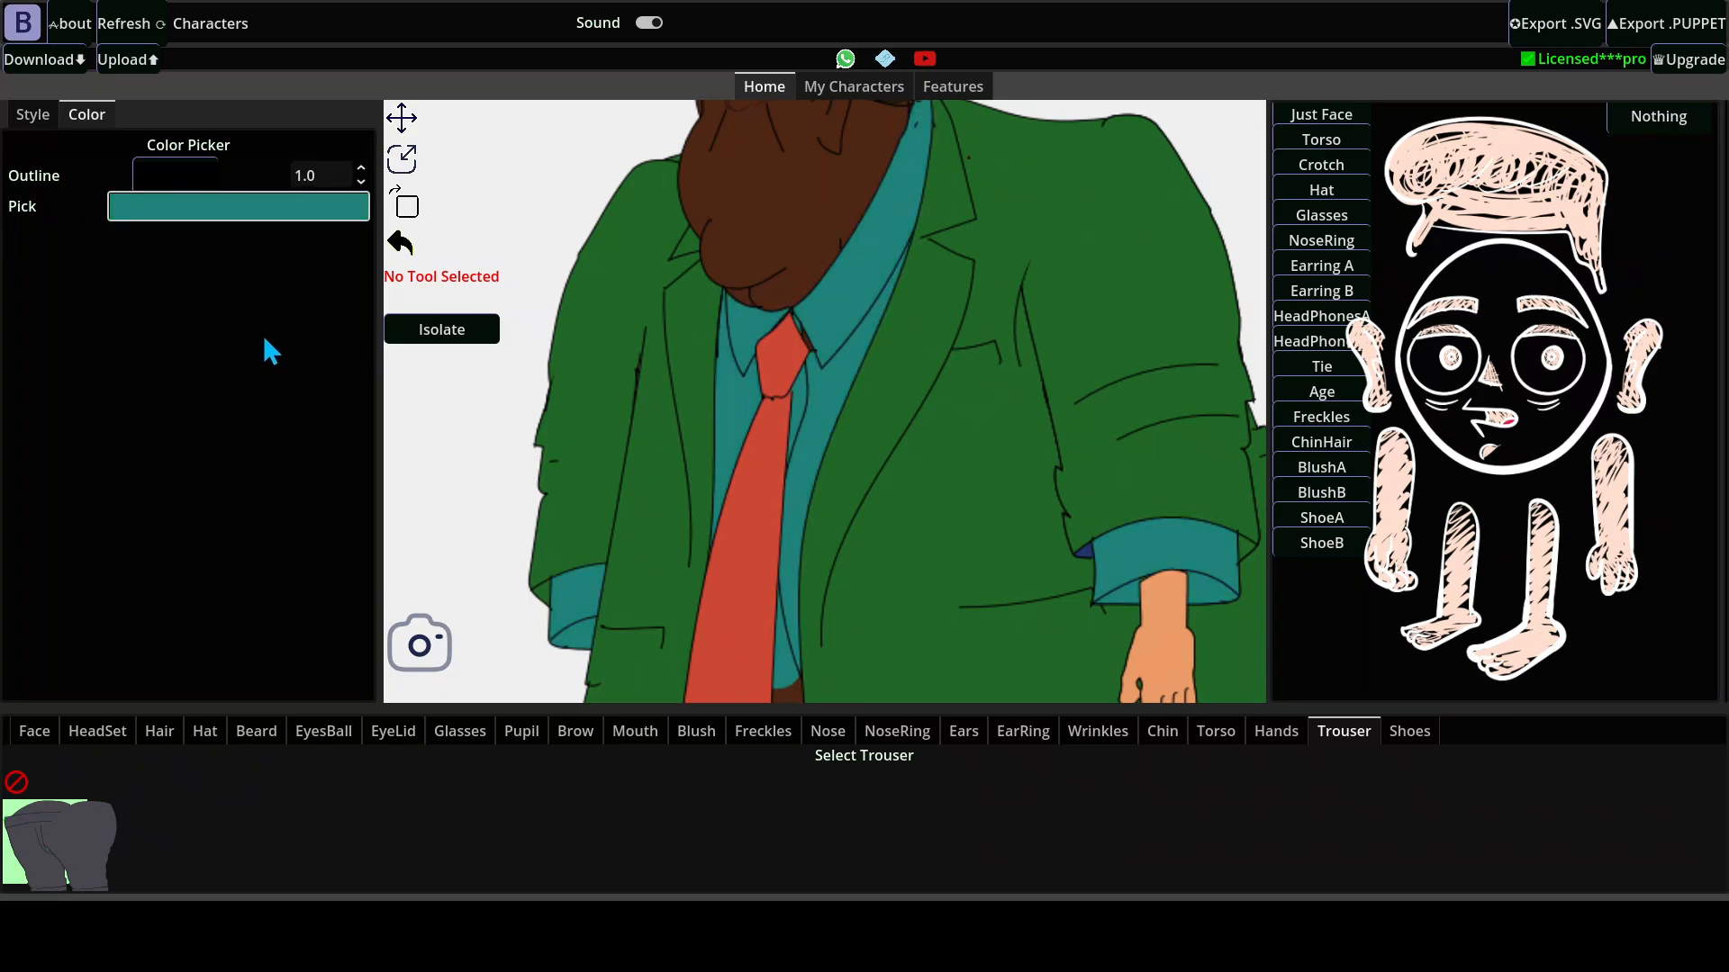
{"action": "scroll", "coordinate": [745, 317], "scroll_direction": "down", "scroll_amount": 3}
{"action": "scroll", "coordinate": [744, 316], "scroll_direction": "down", "scroll_amount": 1}
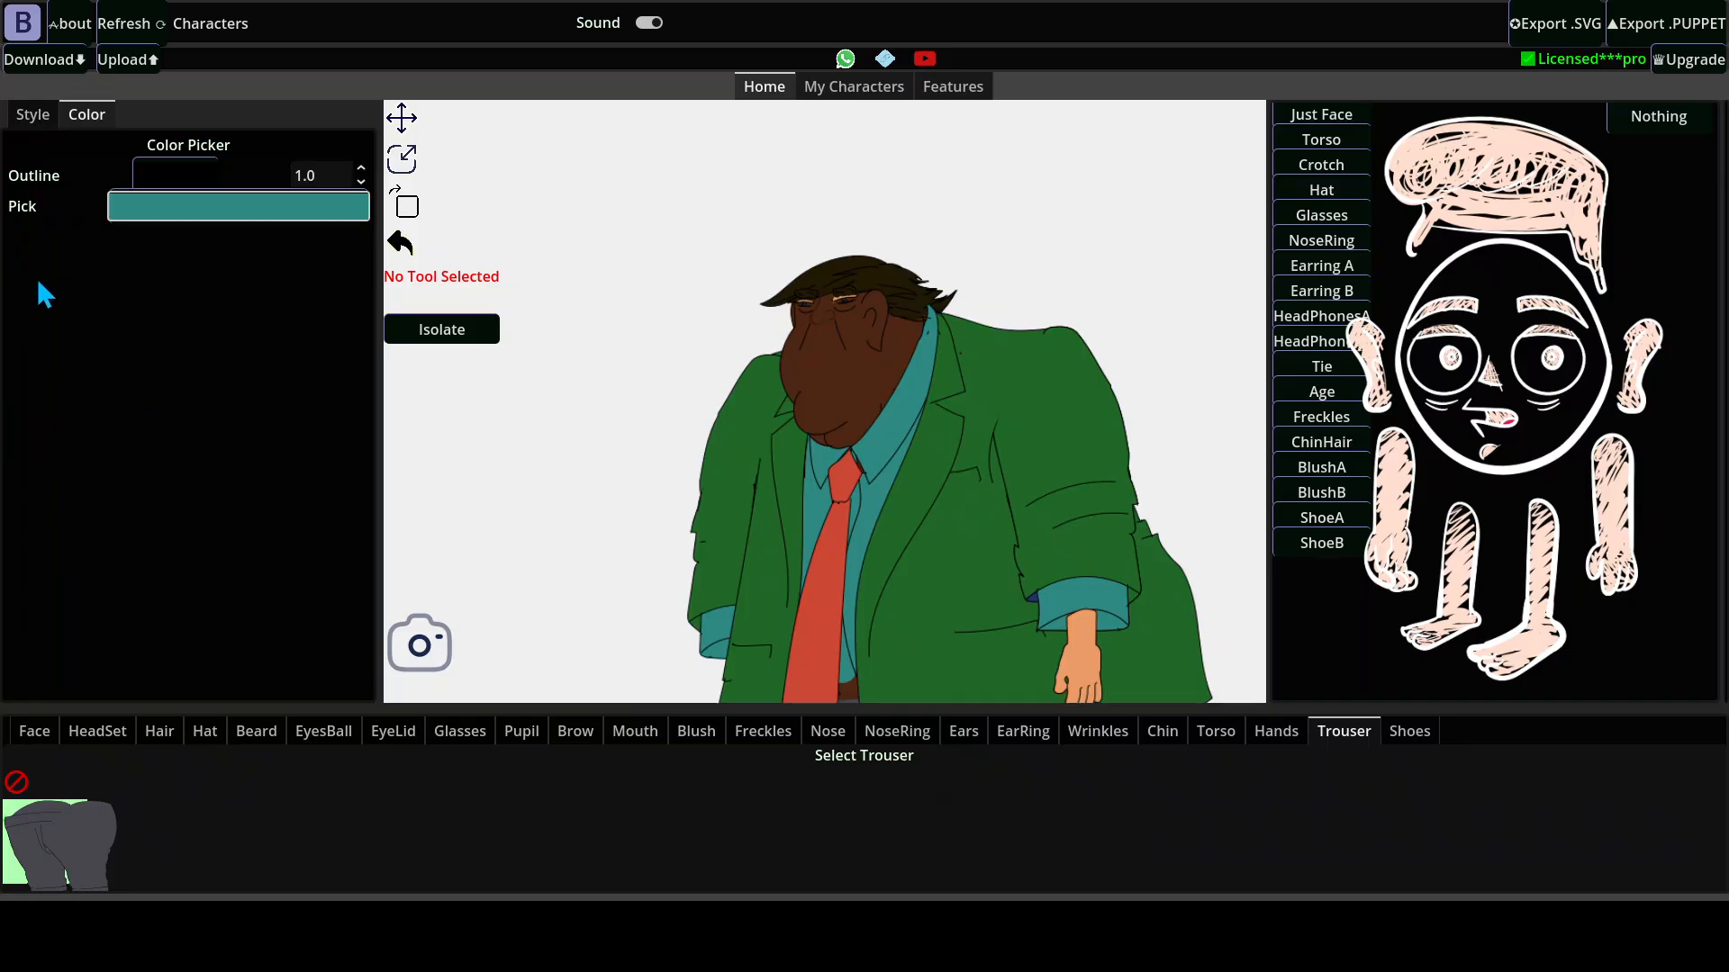
Sample the orange skin of the hand and feet and recolor it with the dark brown taken from the face.
{"action": "scroll", "coordinate": [986, 533], "scroll_direction": "down", "scroll_amount": 1}
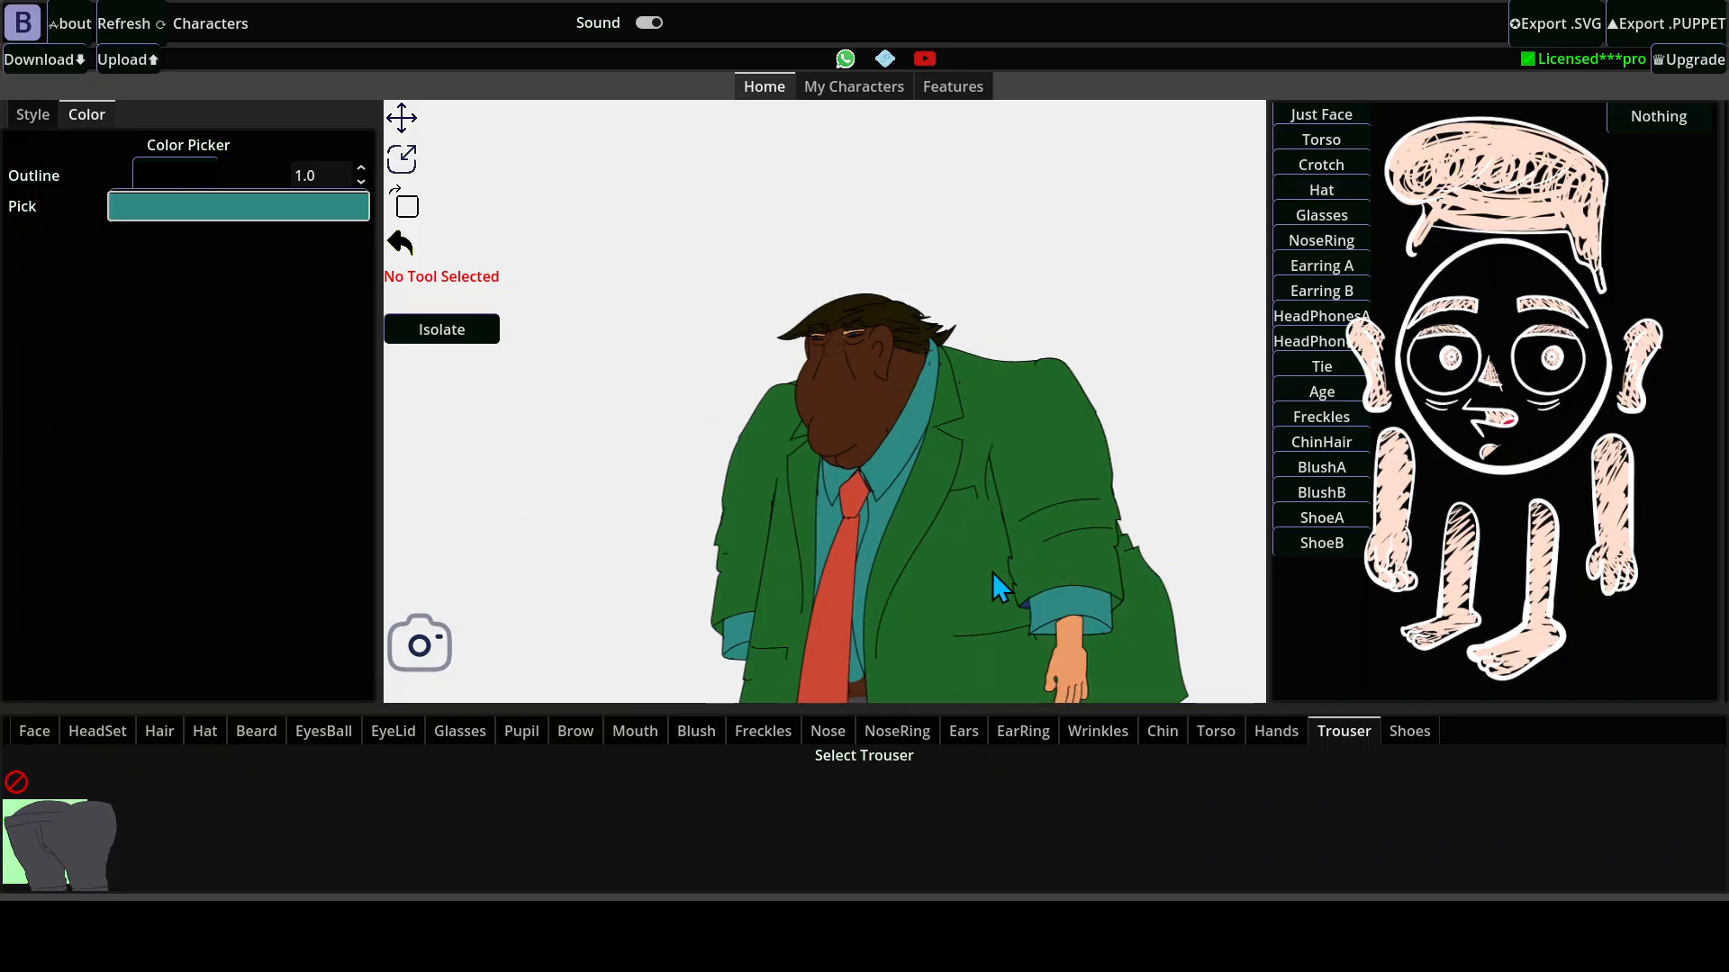
{"action": "left_click_drag", "start_coordinate": [992, 571], "coordinate": [911, 328]}
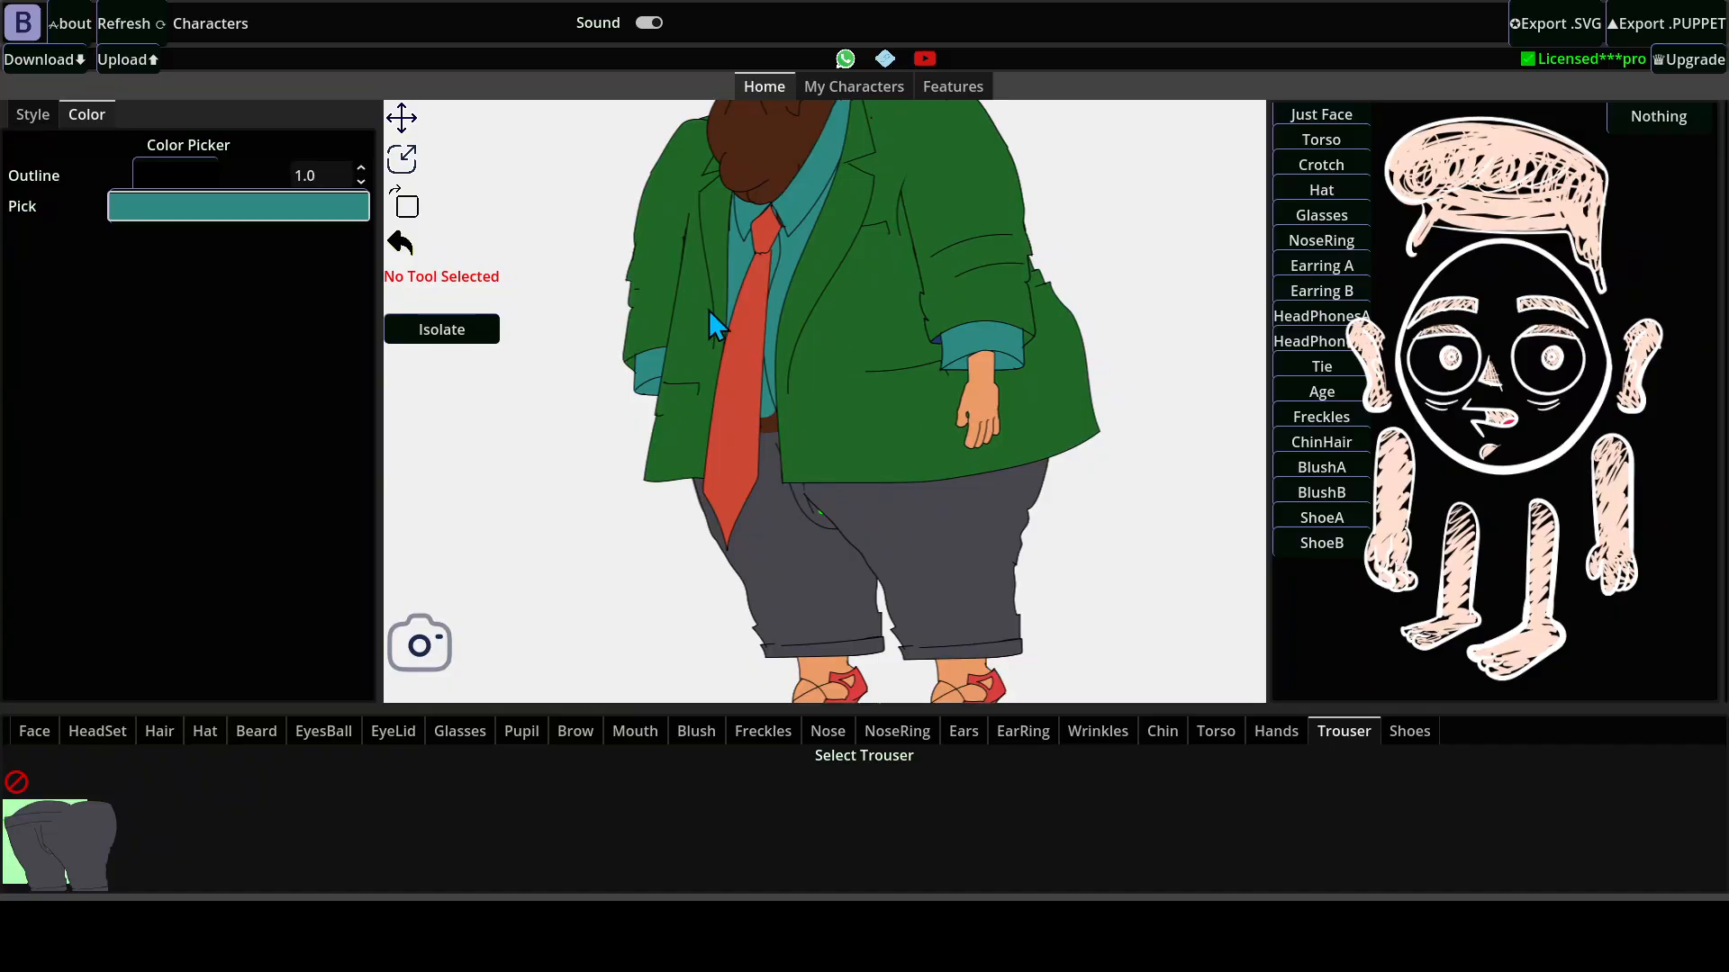
{"action": "left_click", "coordinate": [990, 398]}
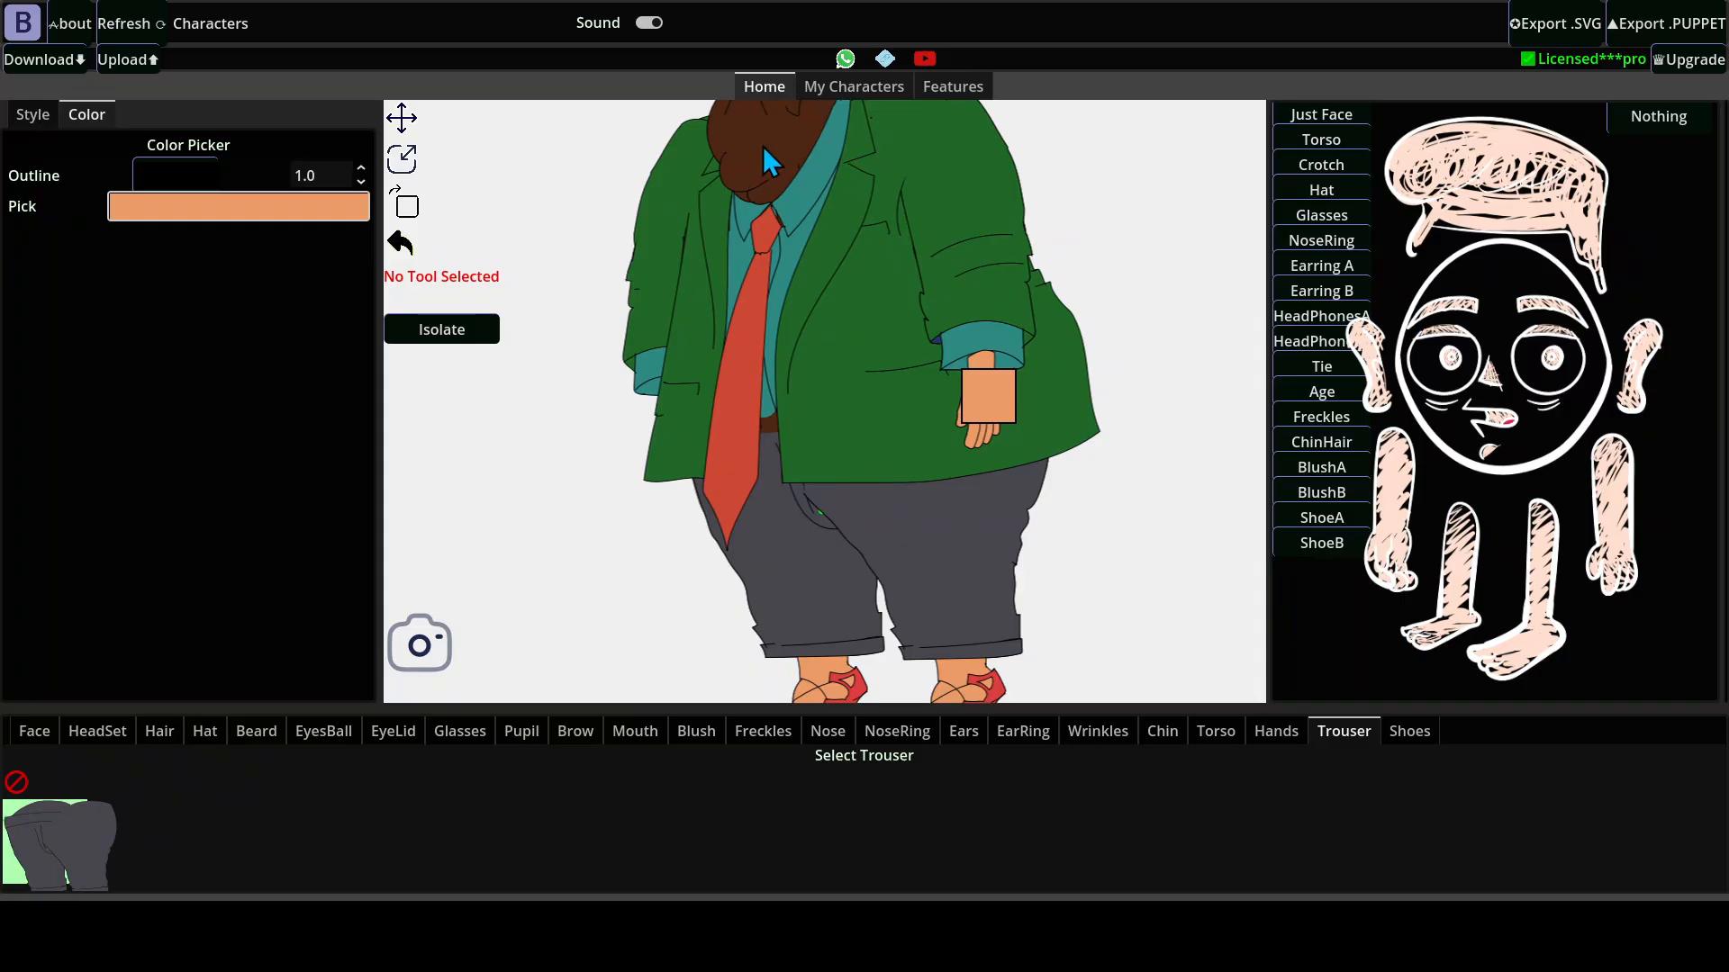
{"action": "left_click", "coordinate": [758, 176]}
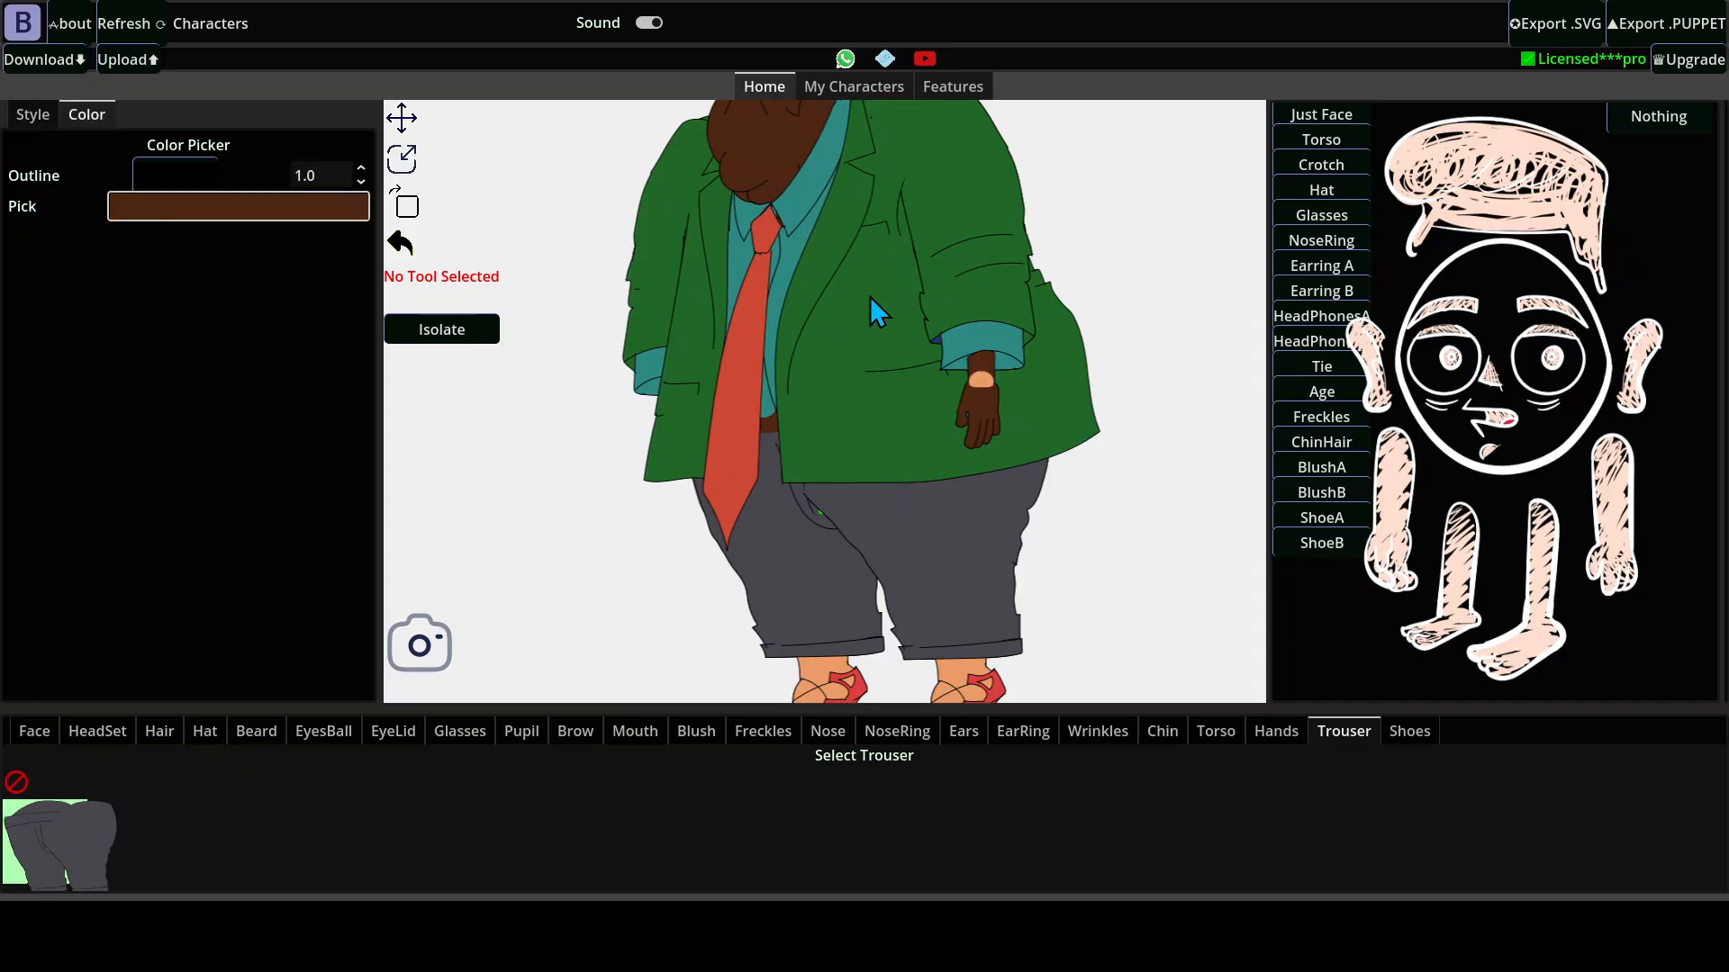
{"action": "left_click", "coordinate": [987, 385]}
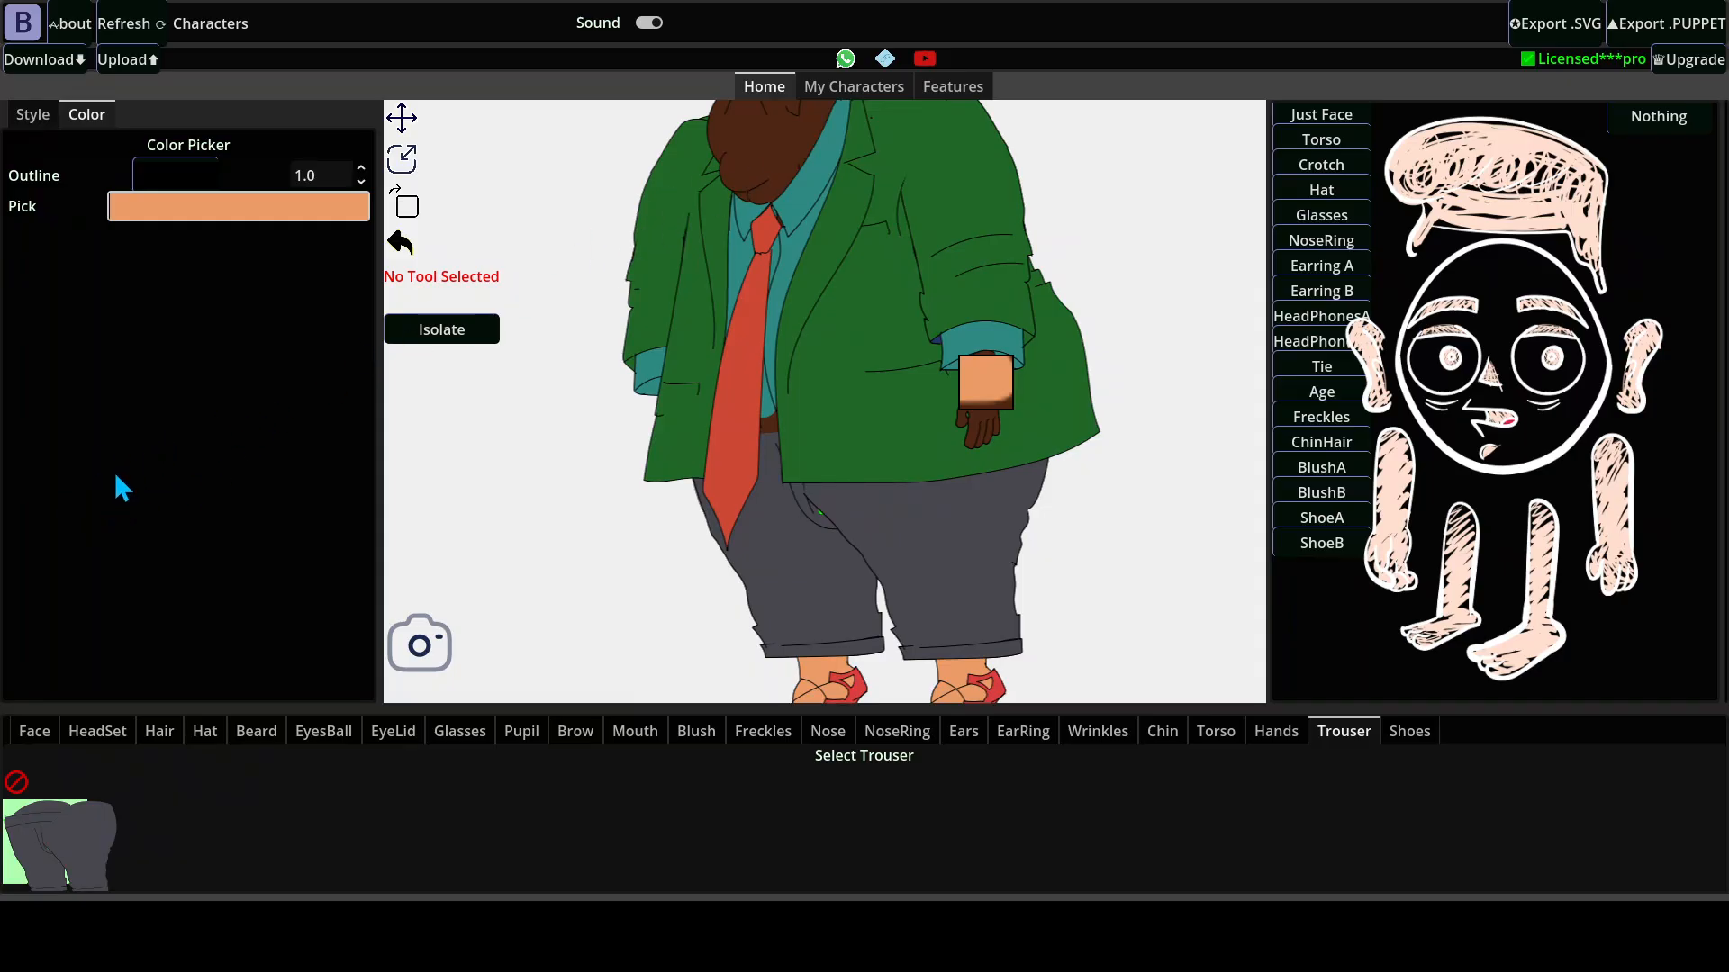
{"action": "left_click", "coordinate": [765, 134]}
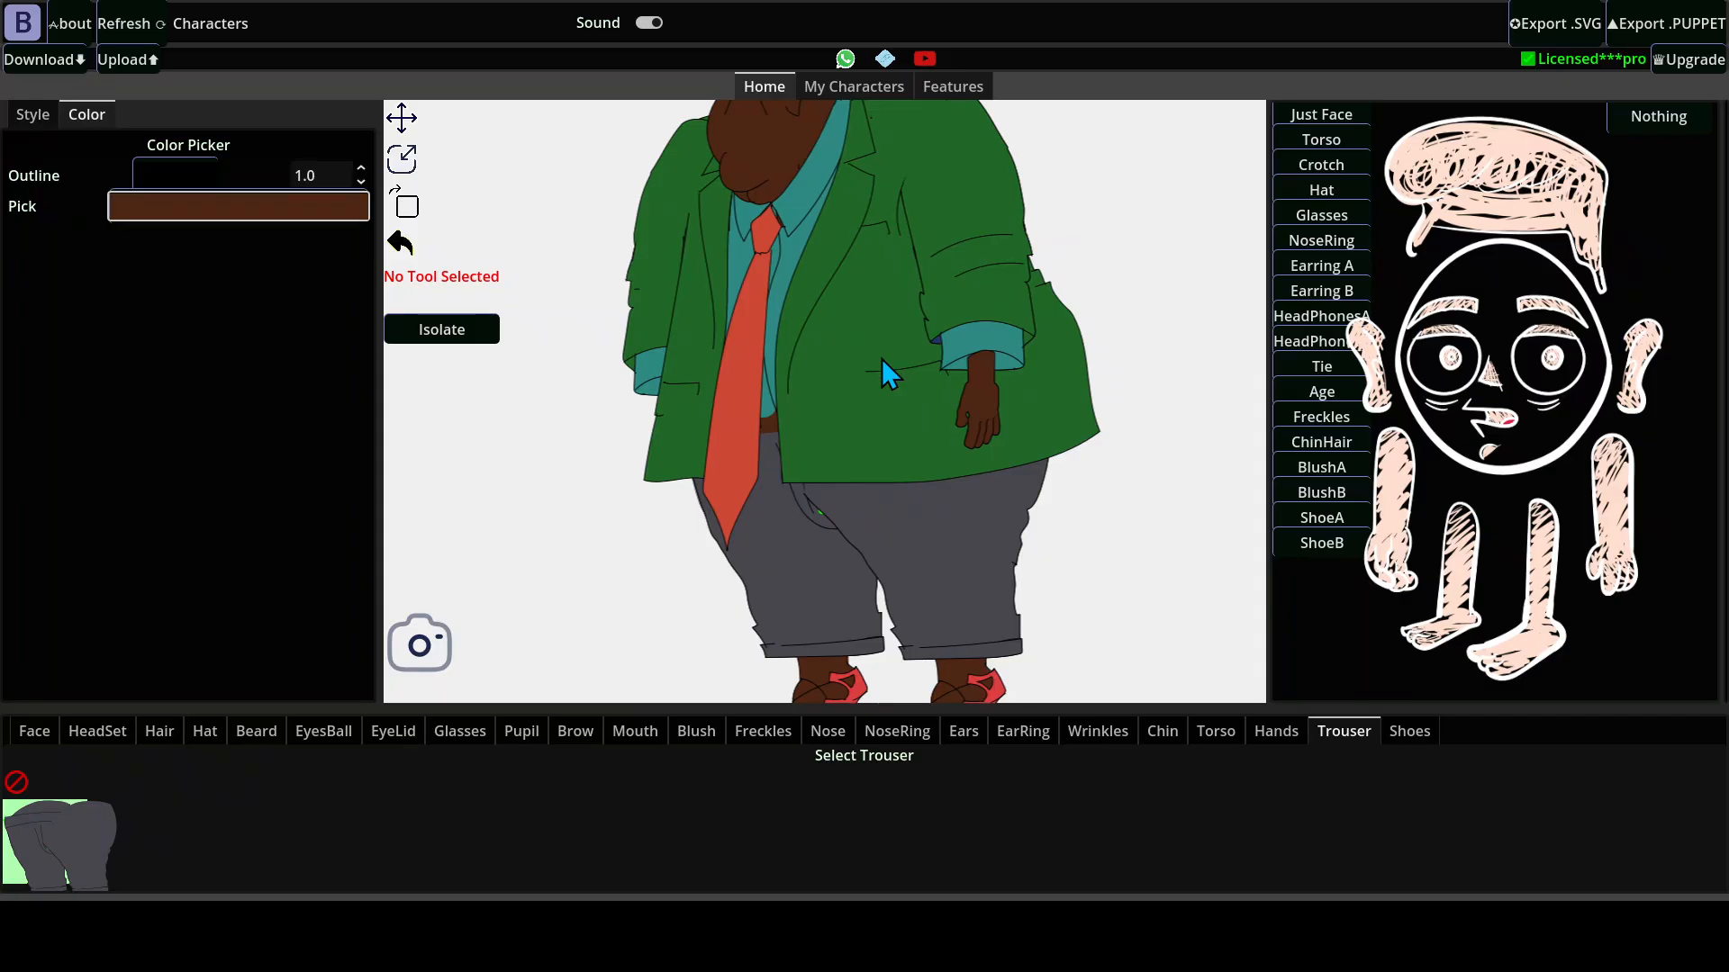
Add the available mouth to the character's face.
{"action": "scroll", "coordinate": [1042, 513], "scroll_direction": "down", "scroll_amount": 2}
{"action": "scroll", "coordinate": [904, 510], "scroll_direction": "up", "scroll_amount": 2}
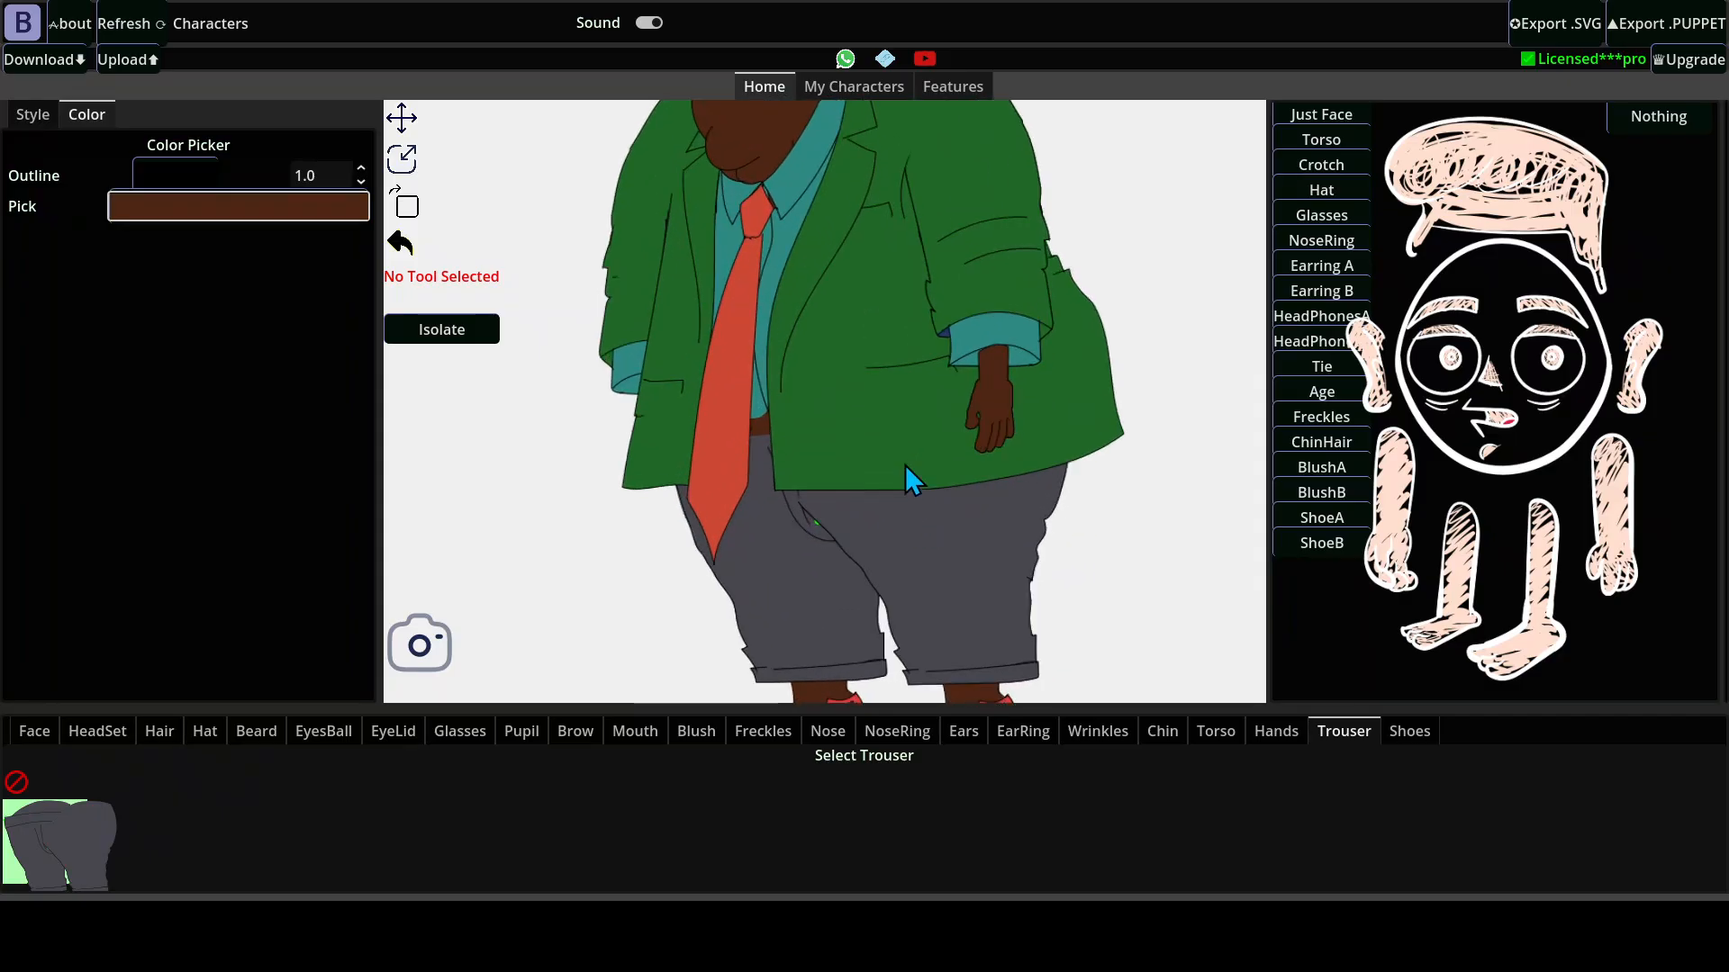
{"action": "scroll", "coordinate": [904, 464], "scroll_direction": "down", "scroll_amount": 2}
{"action": "scroll", "coordinate": [894, 377], "scroll_direction": "up", "scroll_amount": 2}
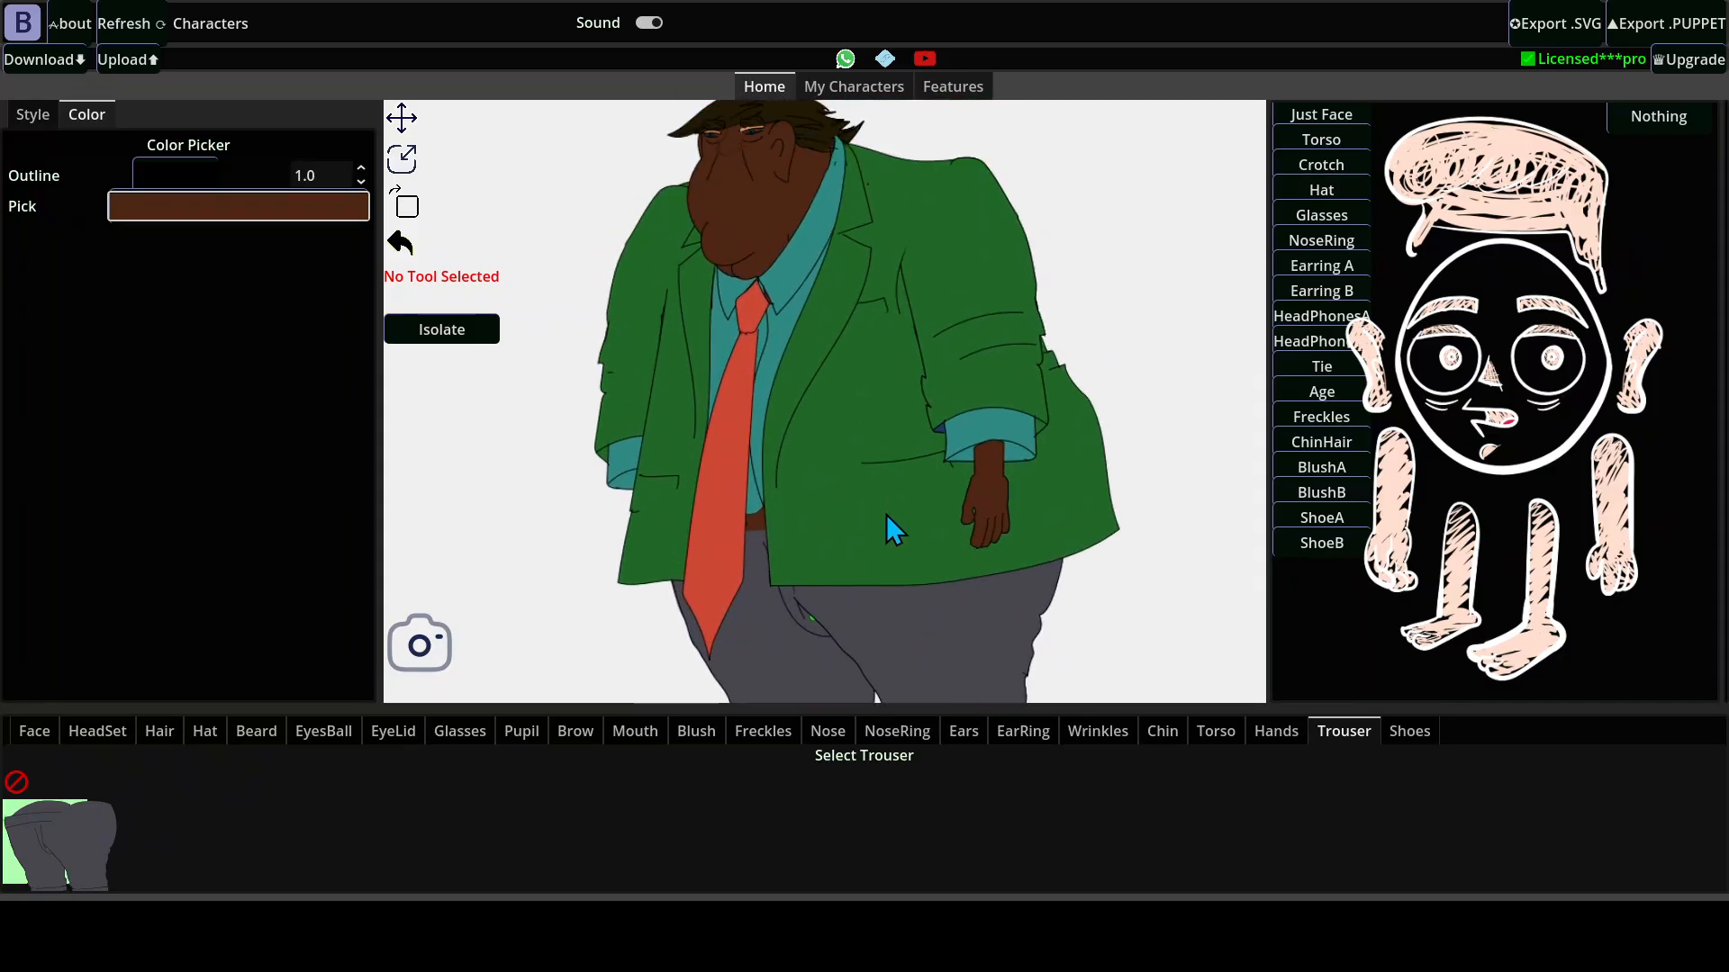
{"action": "scroll", "coordinate": [747, 328], "scroll_direction": "up", "scroll_amount": 2}
{"action": "scroll", "coordinate": [738, 321], "scroll_direction": "down", "scroll_amount": 2}
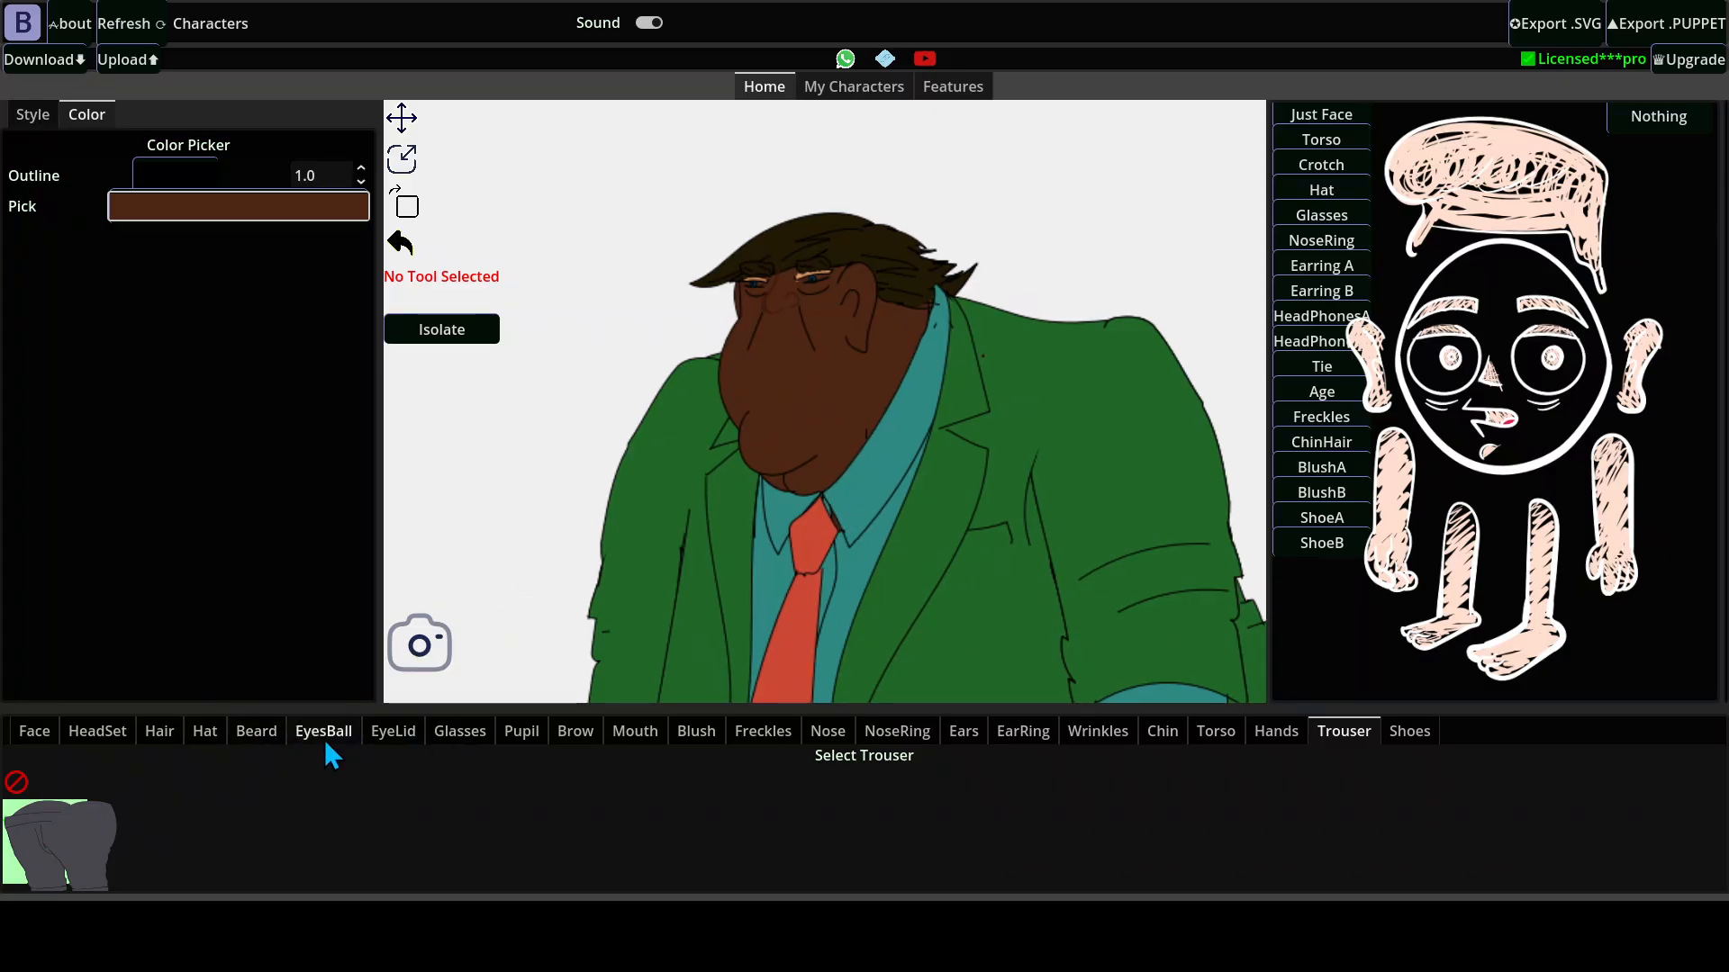
{"action": "left_click", "coordinate": [640, 729]}
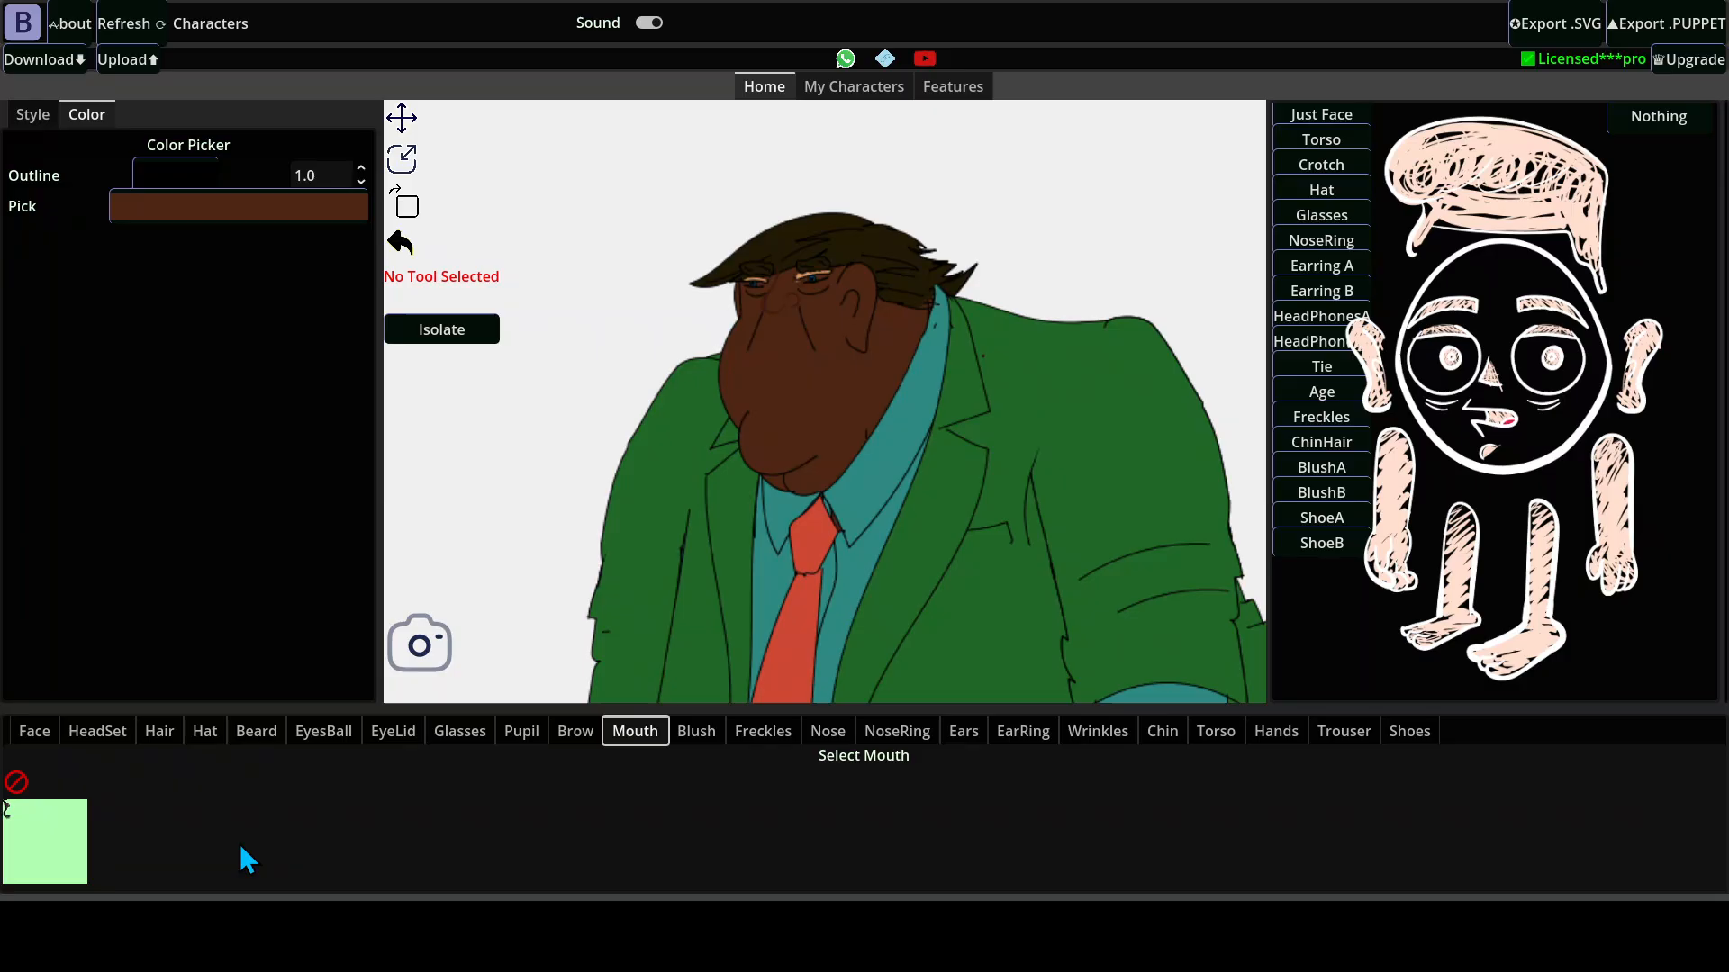
{"action": "left_click", "coordinate": [19, 815]}
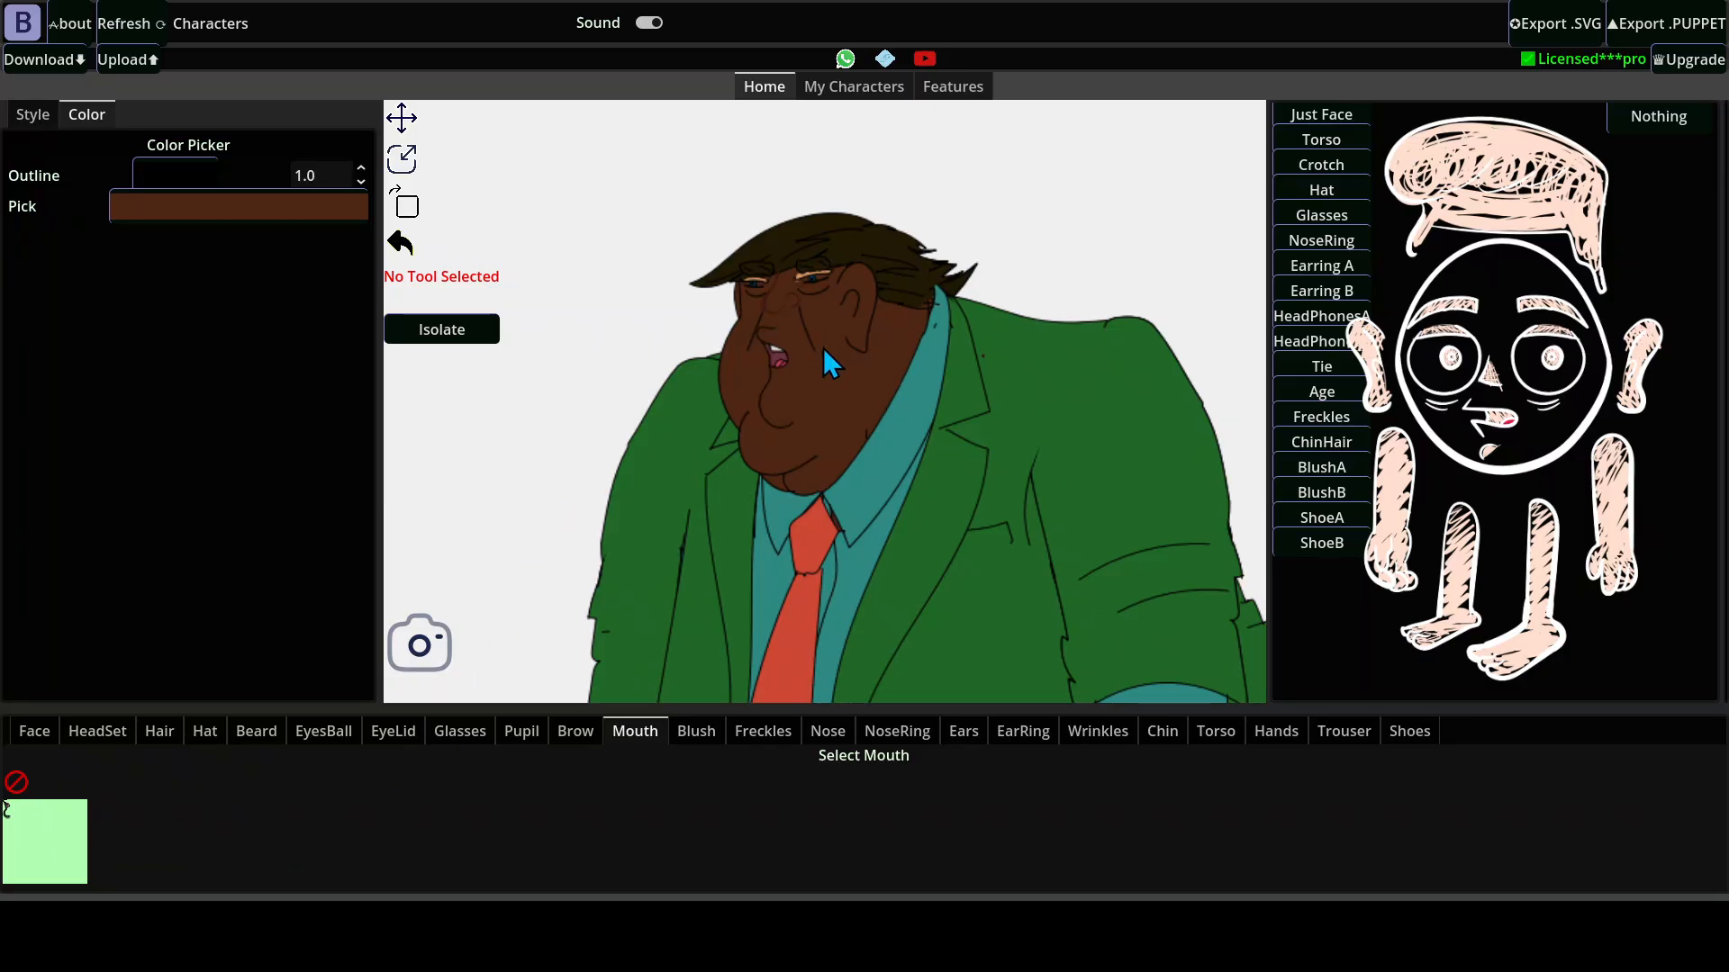